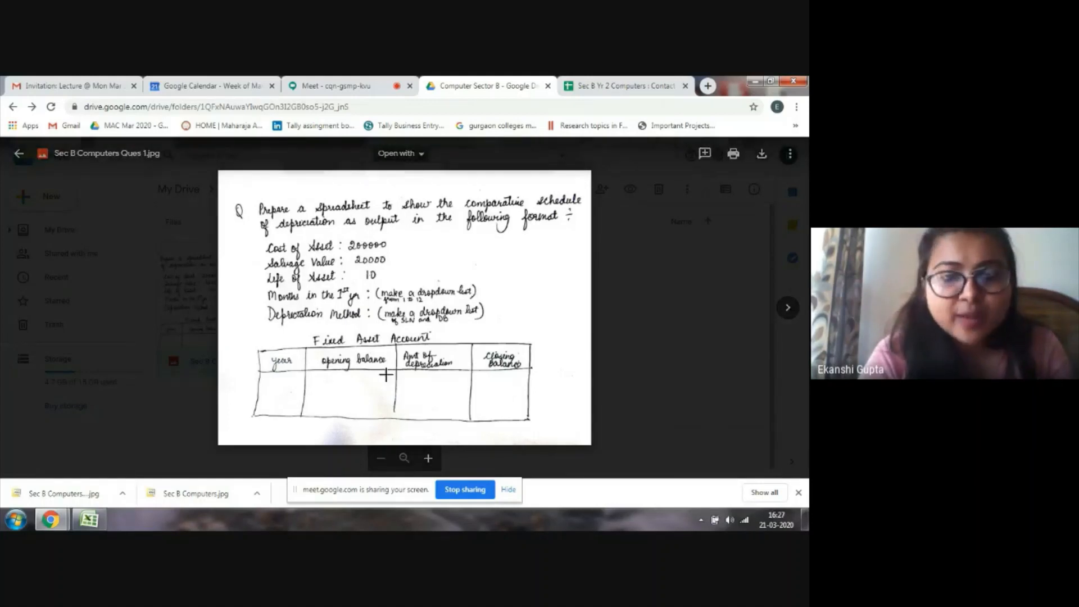
- Examine the fixed asset account table format in the handwritten depreciation question image
scroll(337, 386, up, 5)
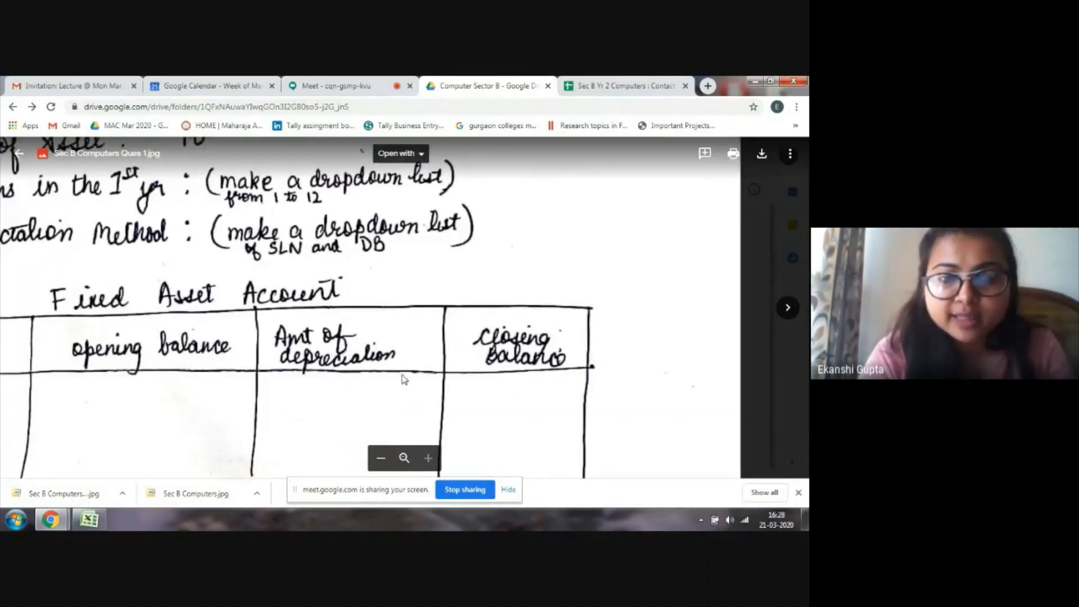
click(382, 458)
click(385, 459)
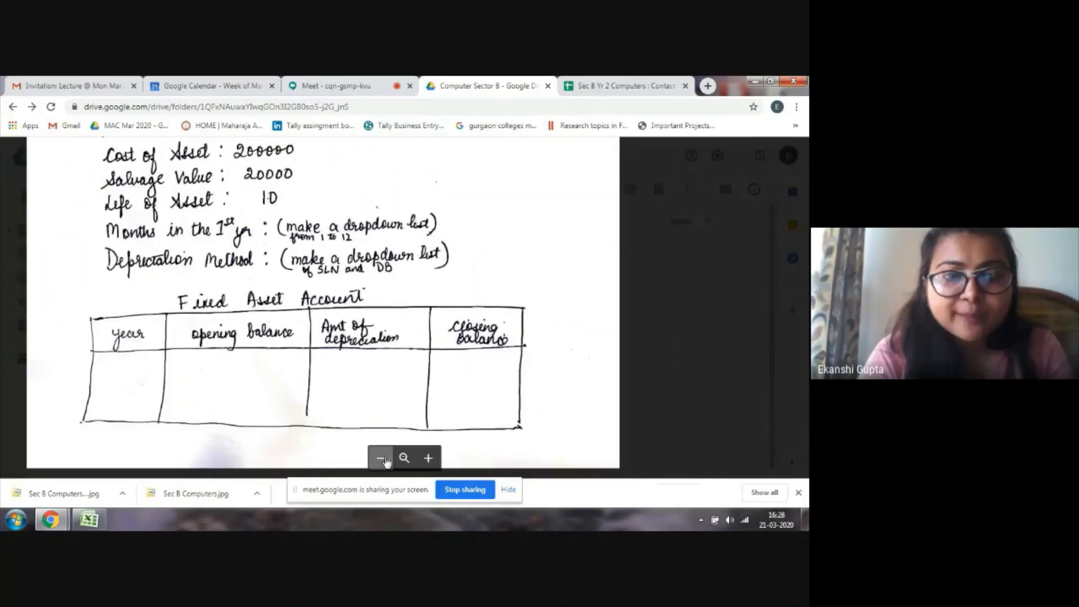
click(385, 459)
click(385, 459)
click(385, 460)
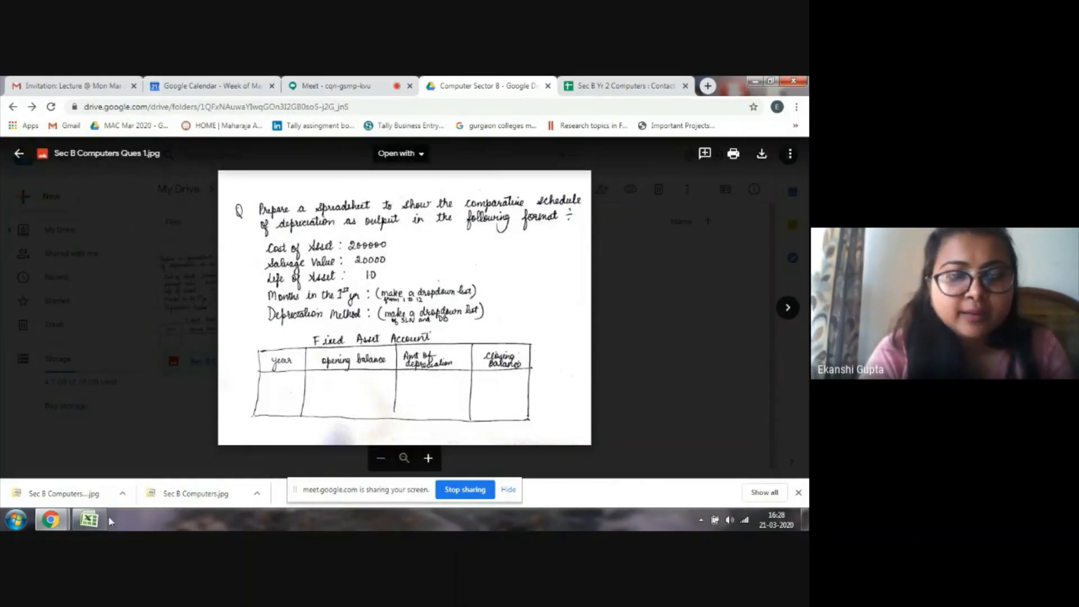
- Switch to the Excel workbook and, on Sheet2, fill cells I1 to I12 with the number series 1 to 12
click(91, 520)
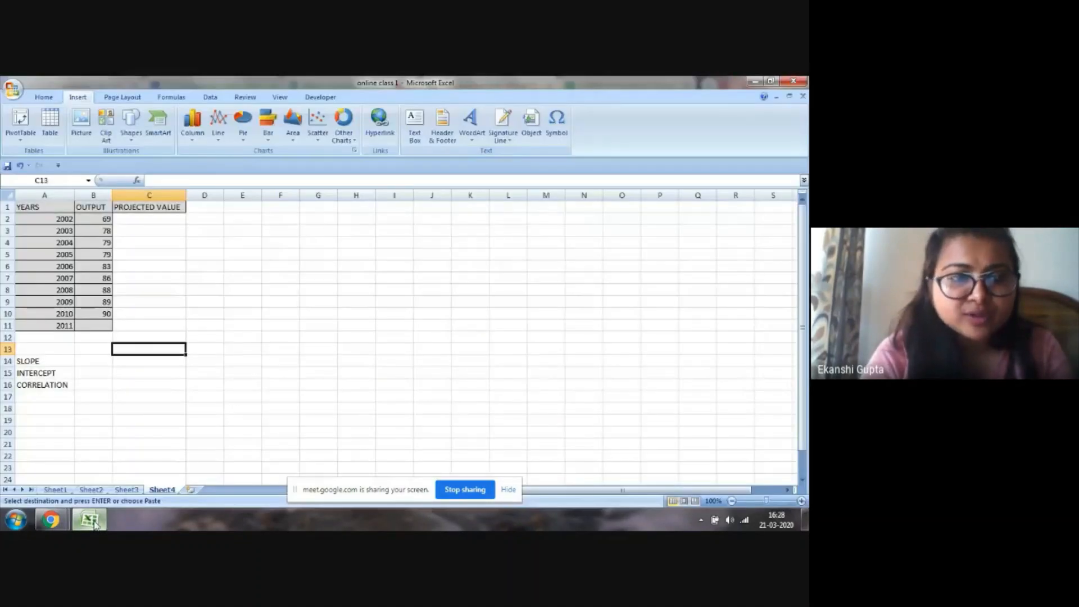
click(84, 491)
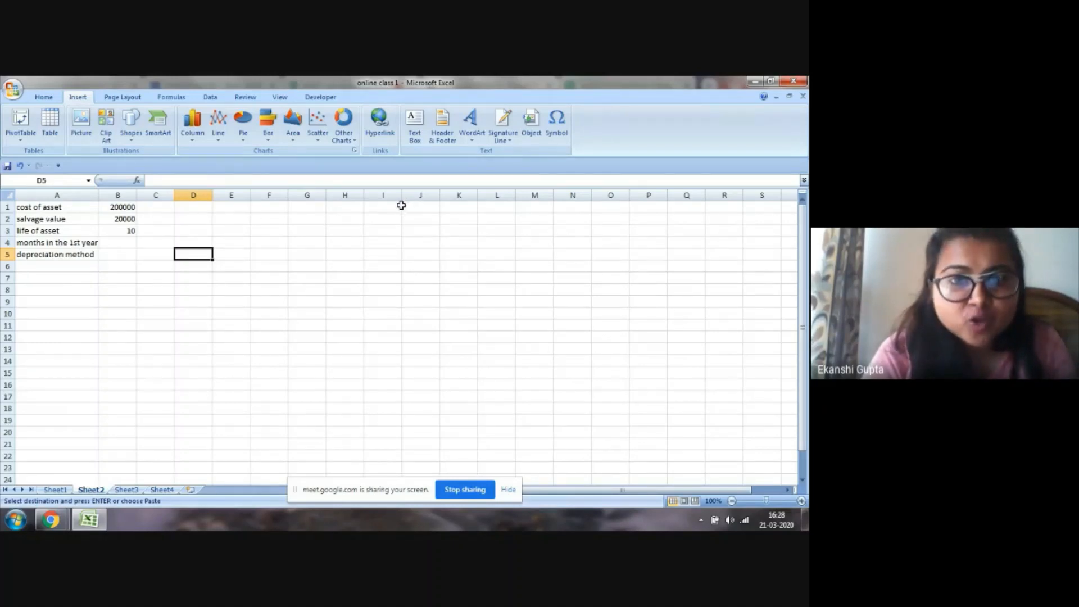
click(394, 206)
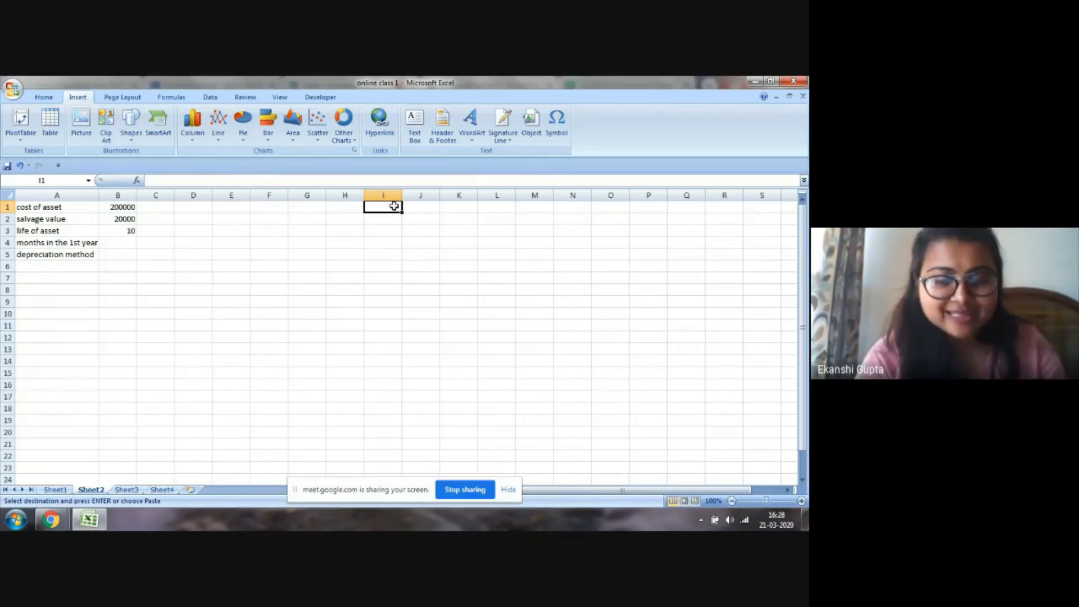
text(1)
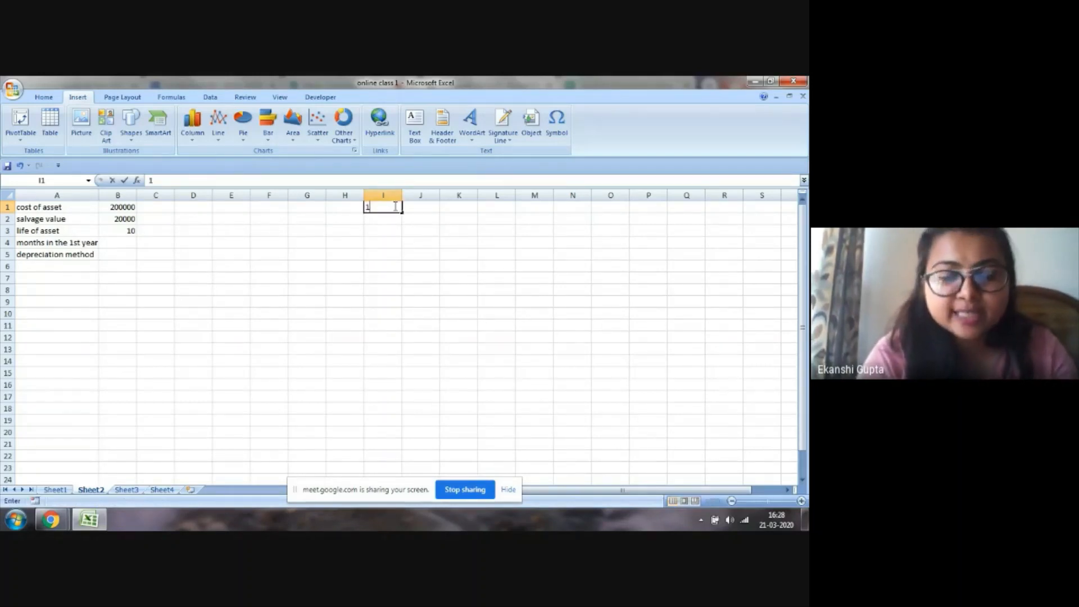
key(Return)
text(2)
key(Return)
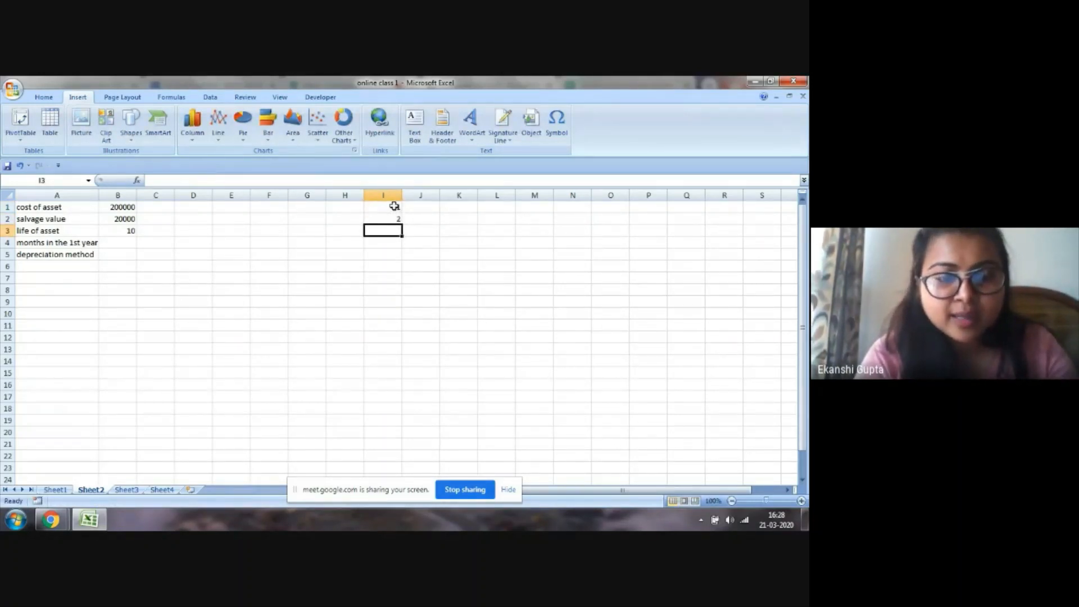
text(3)
key(Return)
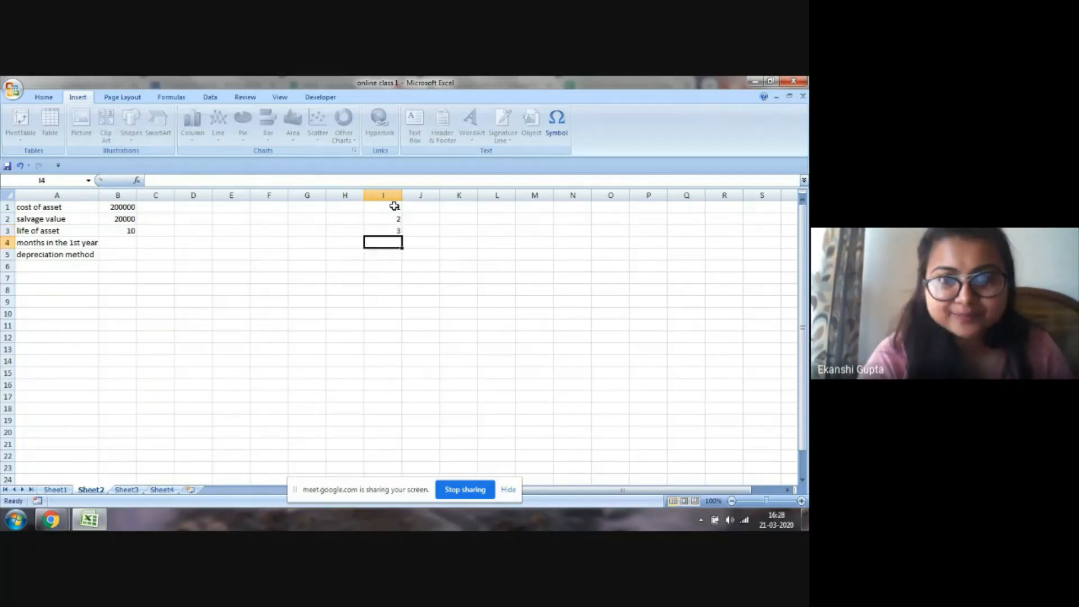
drag(395, 207, 405, 343)
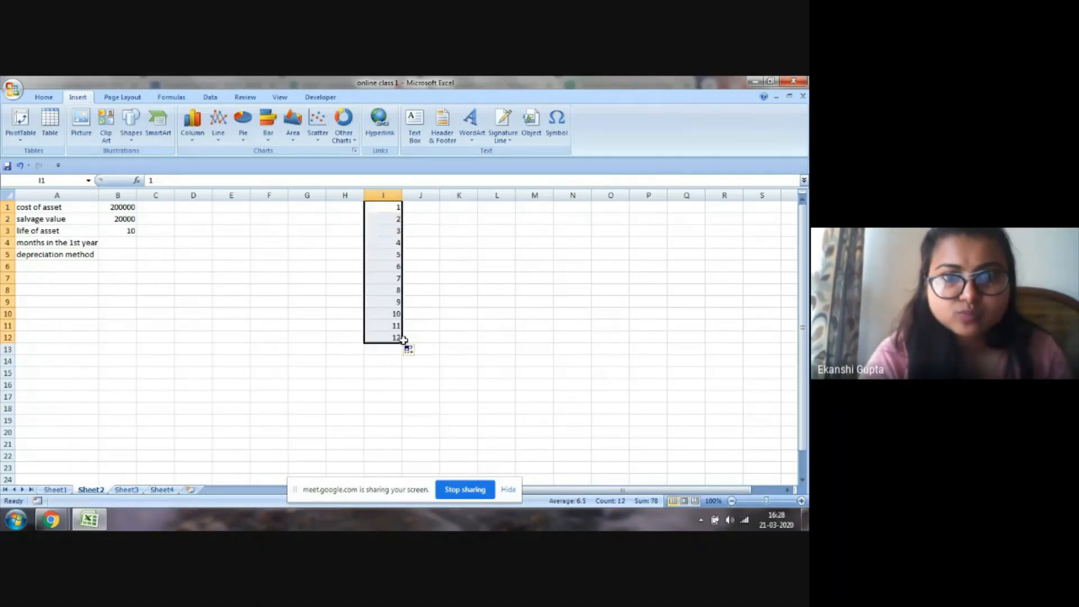
click(503, 258)
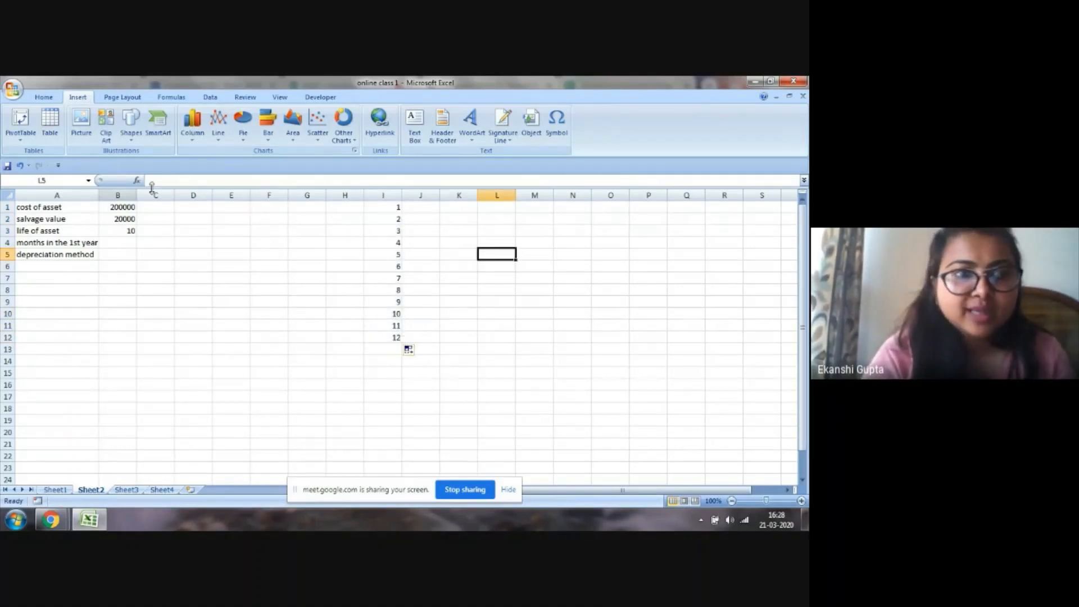
- Open Data Validation for cell B4, months in the 1st year, and allow only List entries
click(118, 242)
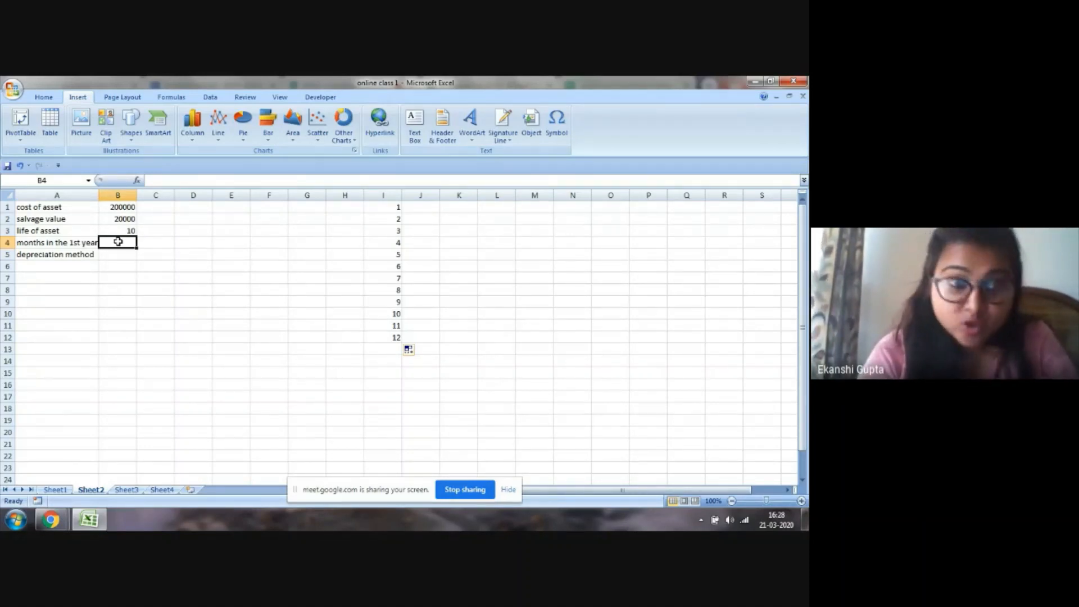
click(207, 104)
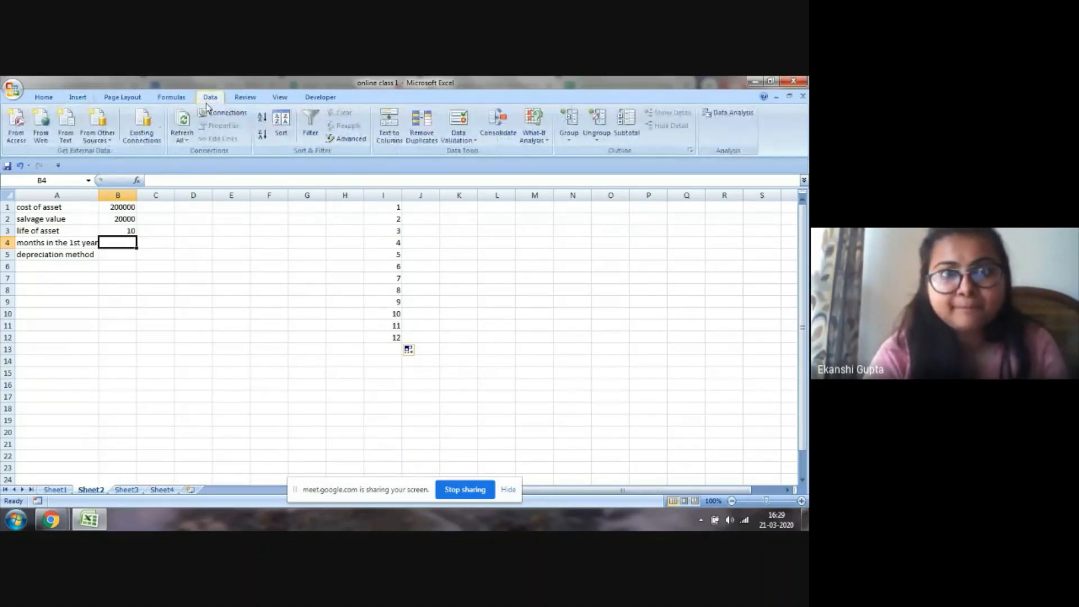
click(460, 137)
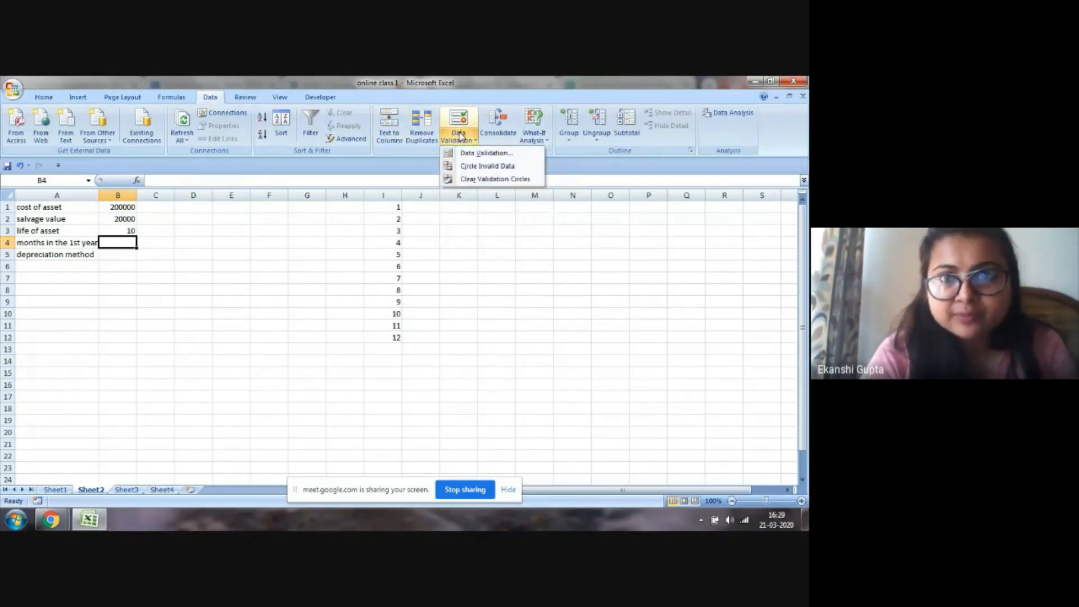
click(477, 153)
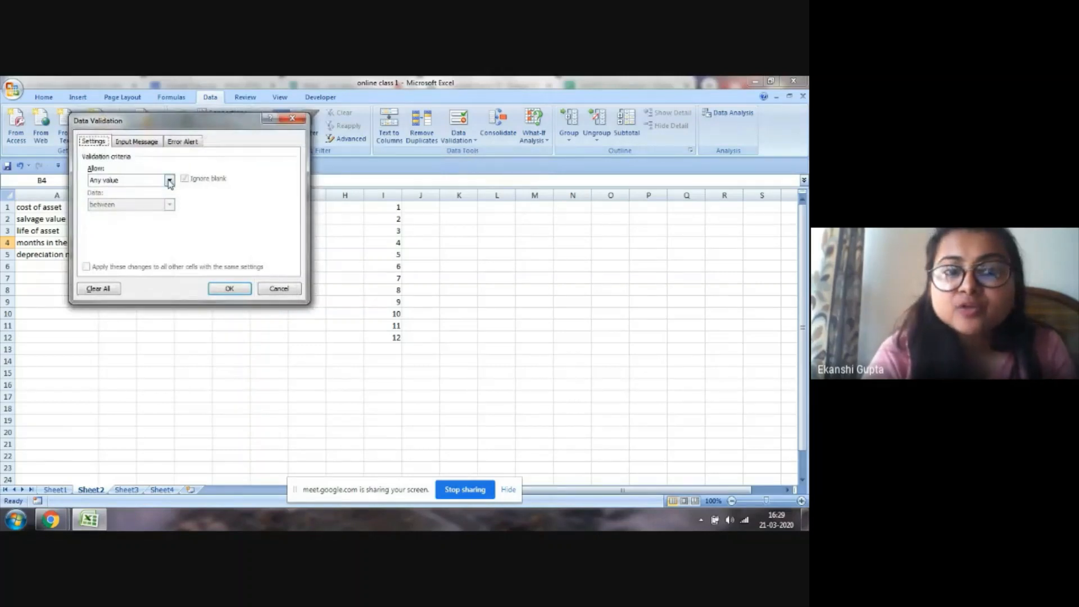
click(169, 180)
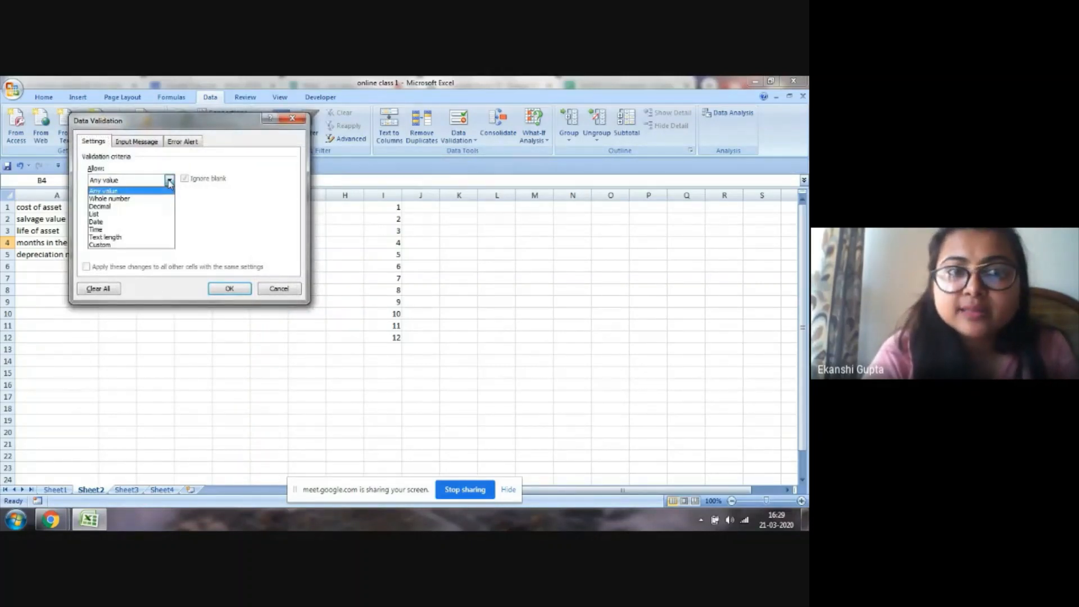
click(166, 215)
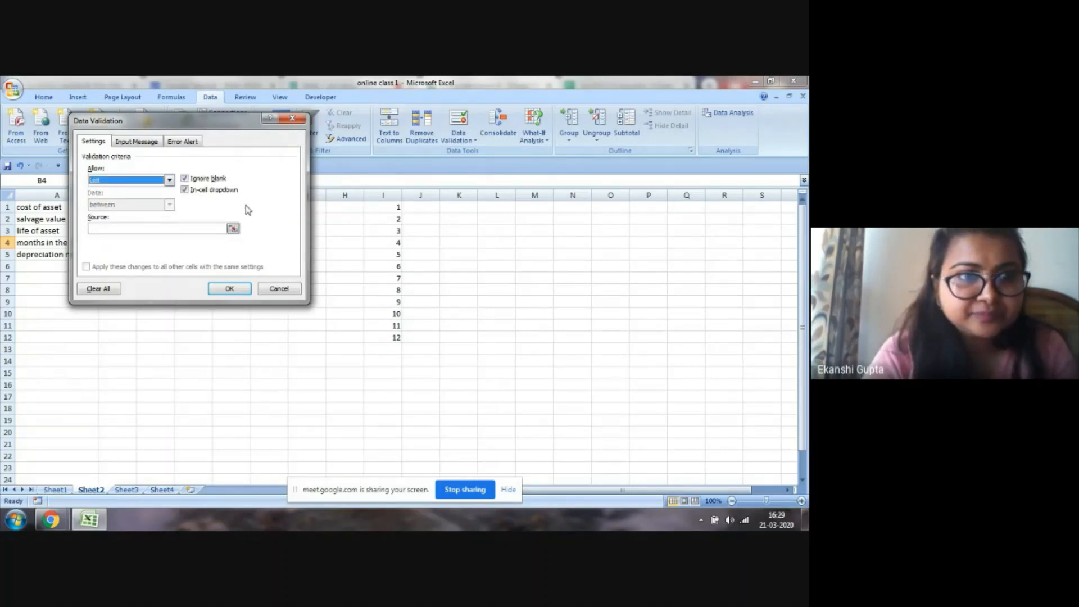
- Apply I1:I12 as the source of B4's validation list and choose 7 from the resulting dropdown
click(233, 228)
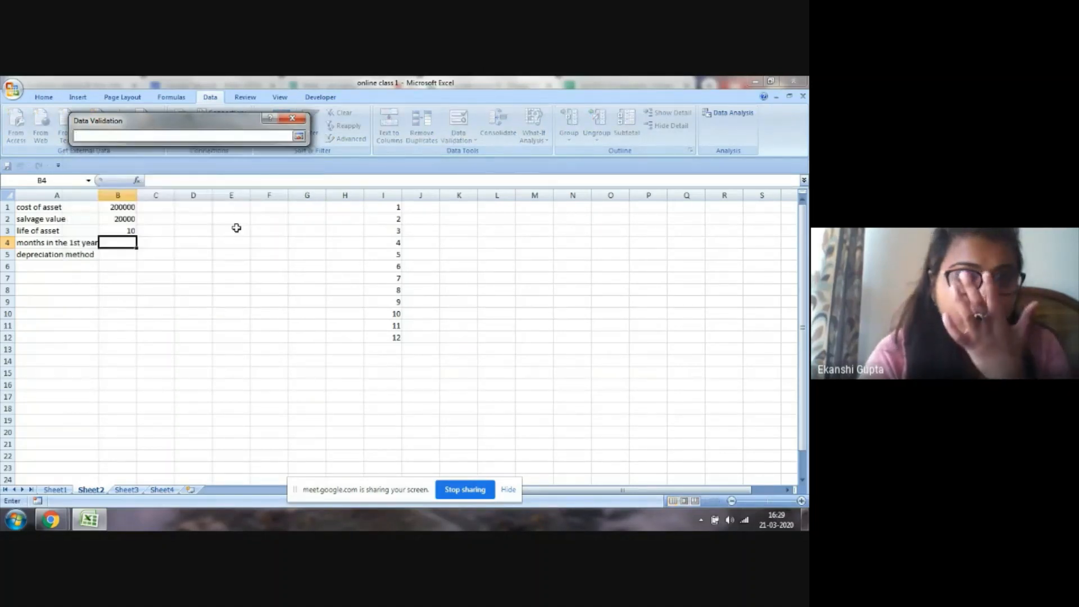
click(298, 136)
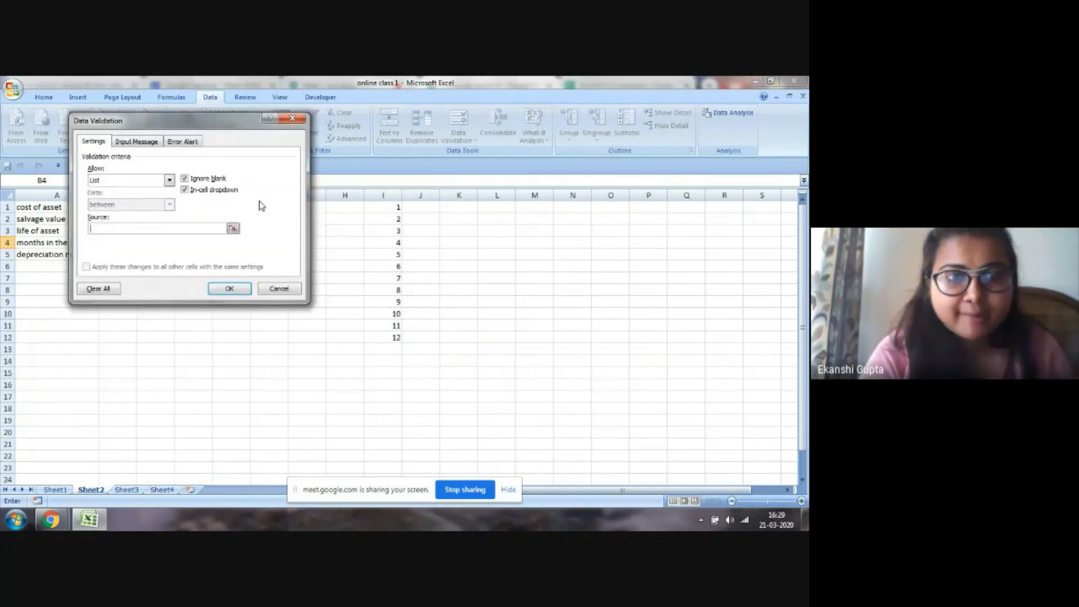
click(233, 229)
drag(386, 205, 399, 336)
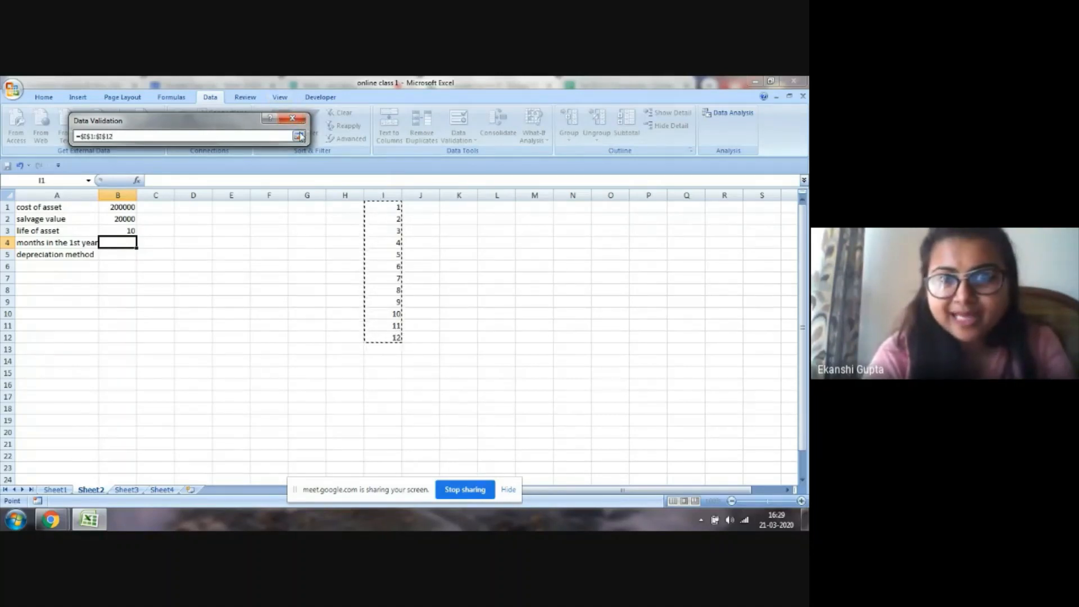
click(300, 136)
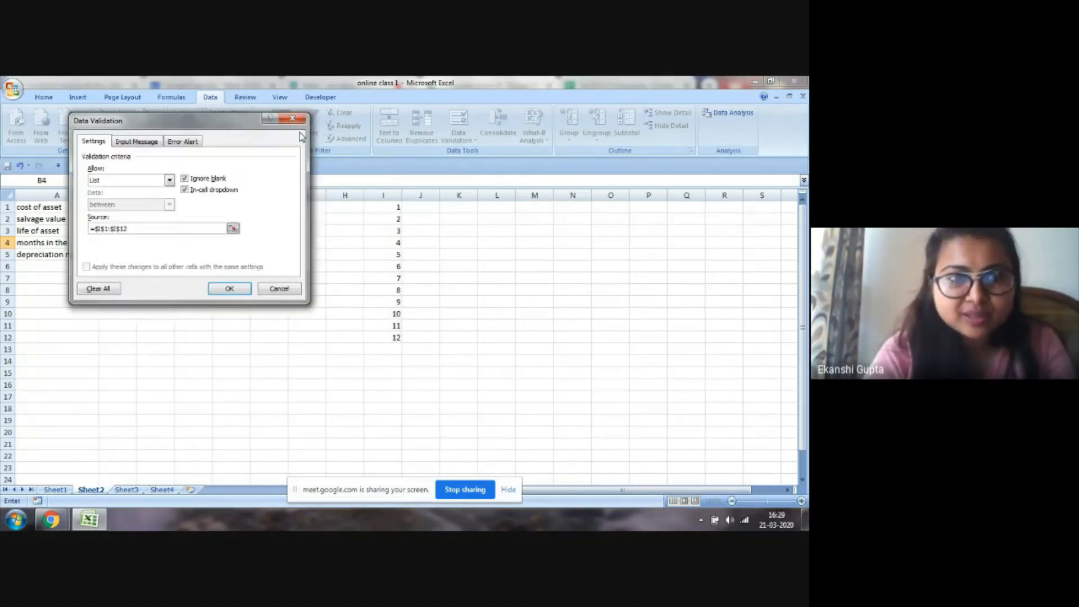
click(238, 290)
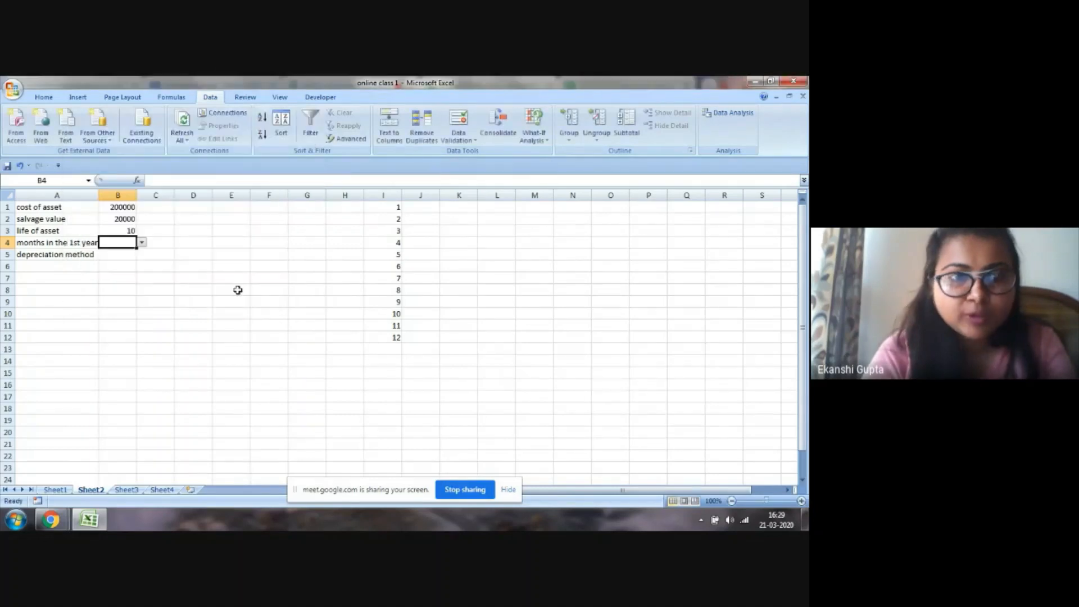
click(142, 243)
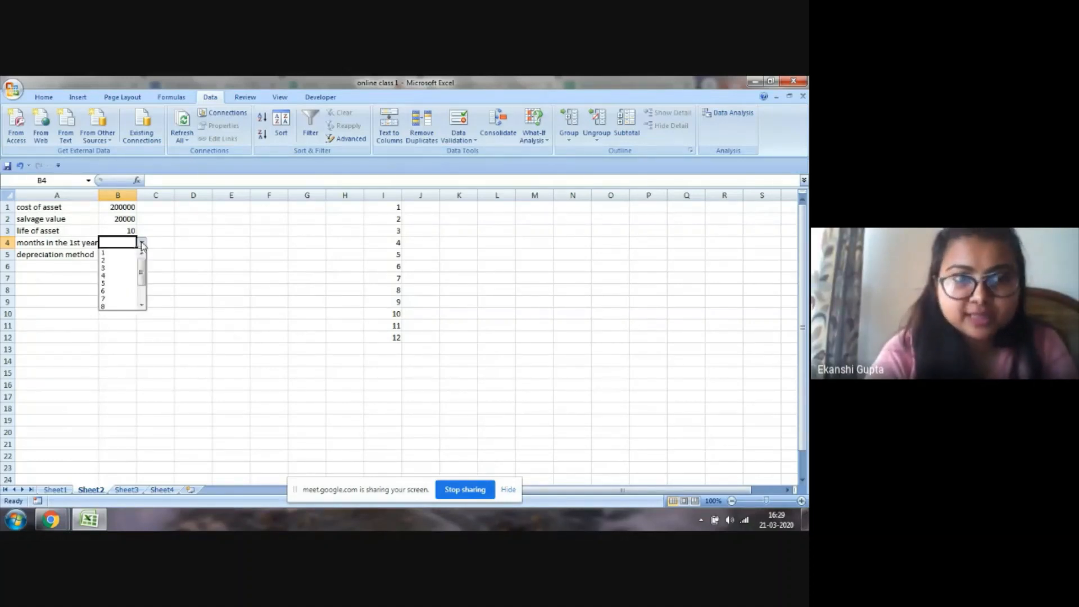
click(106, 299)
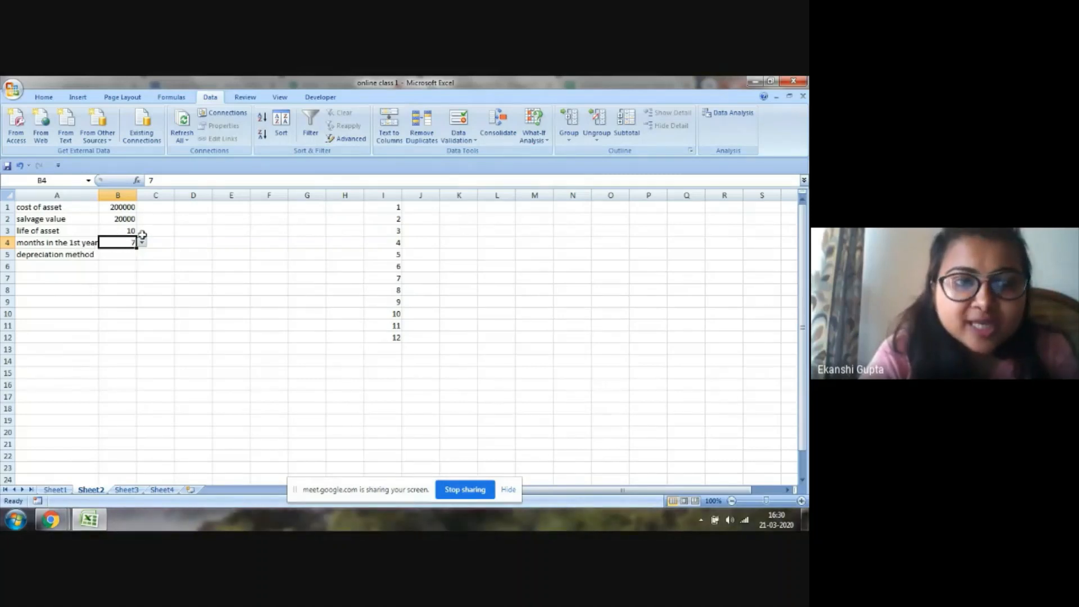
- Enter the depreciation method names SLN in cell K1 and DB in cell K2
click(110, 254)
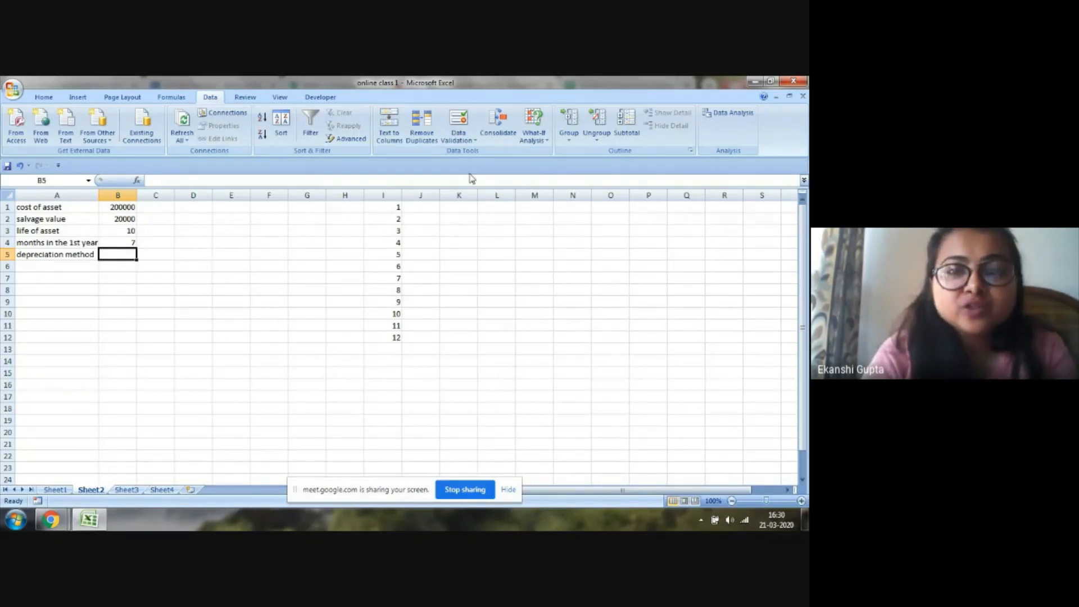
click(451, 206)
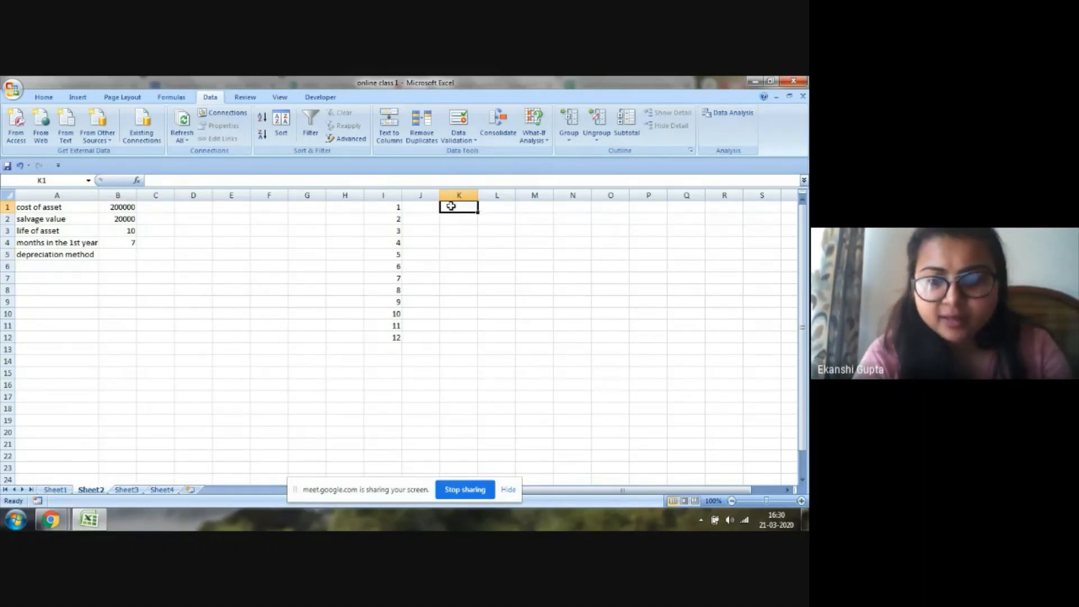
text(SLN)
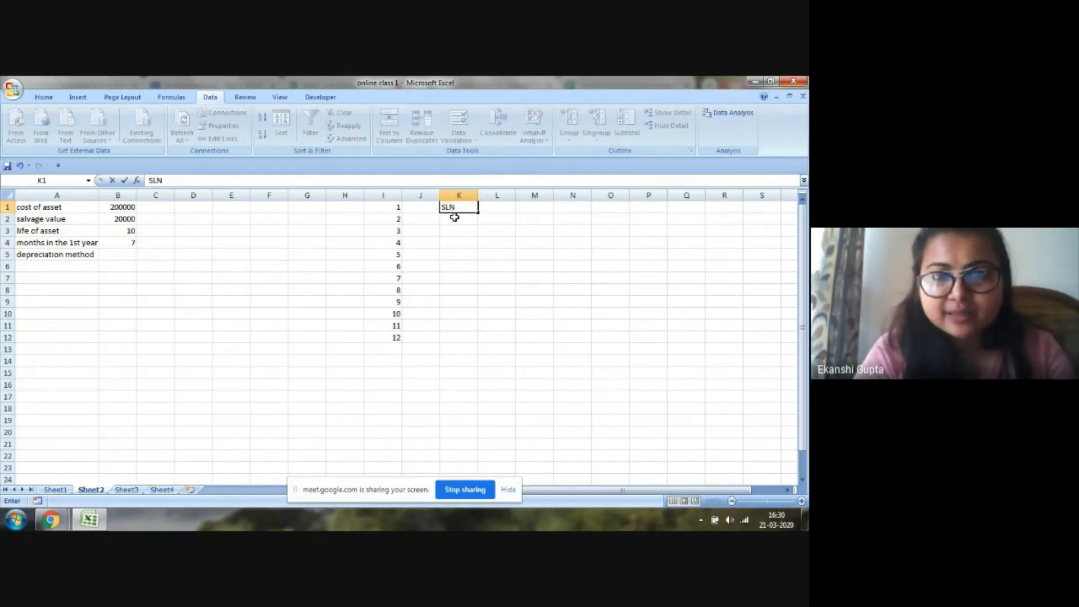
key(Return)
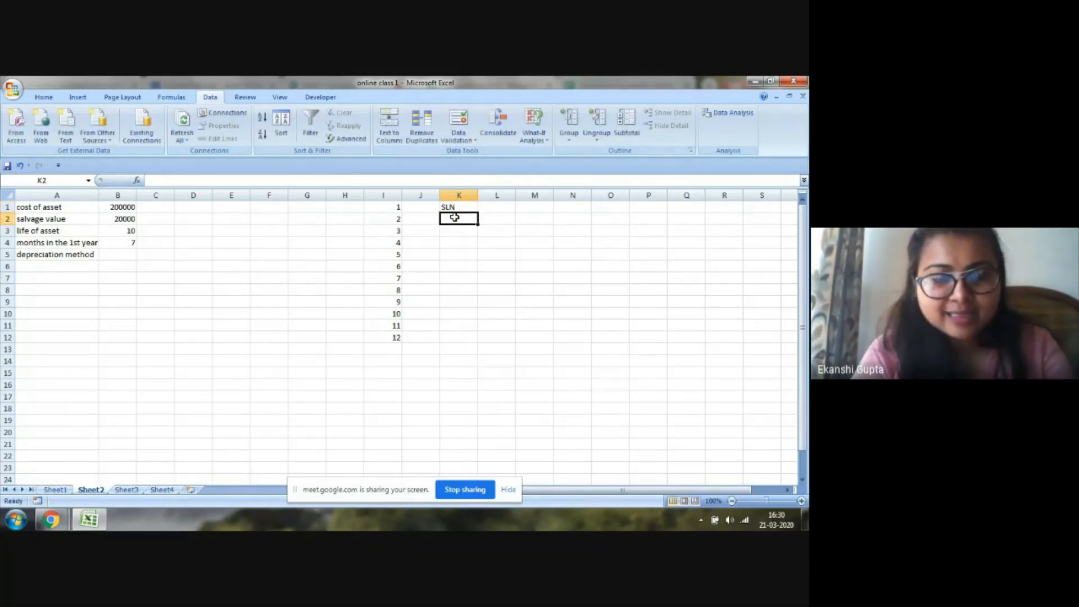
text(DB)
click(462, 242)
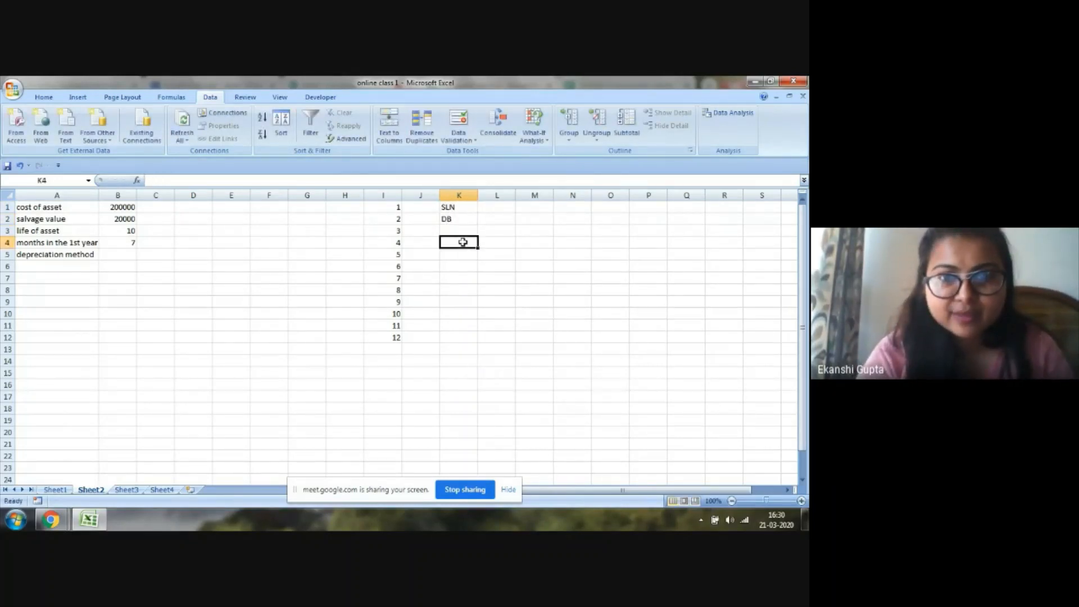
- Add List data validation to cell B5, depreciation method, using K1:K2 as the source
click(121, 255)
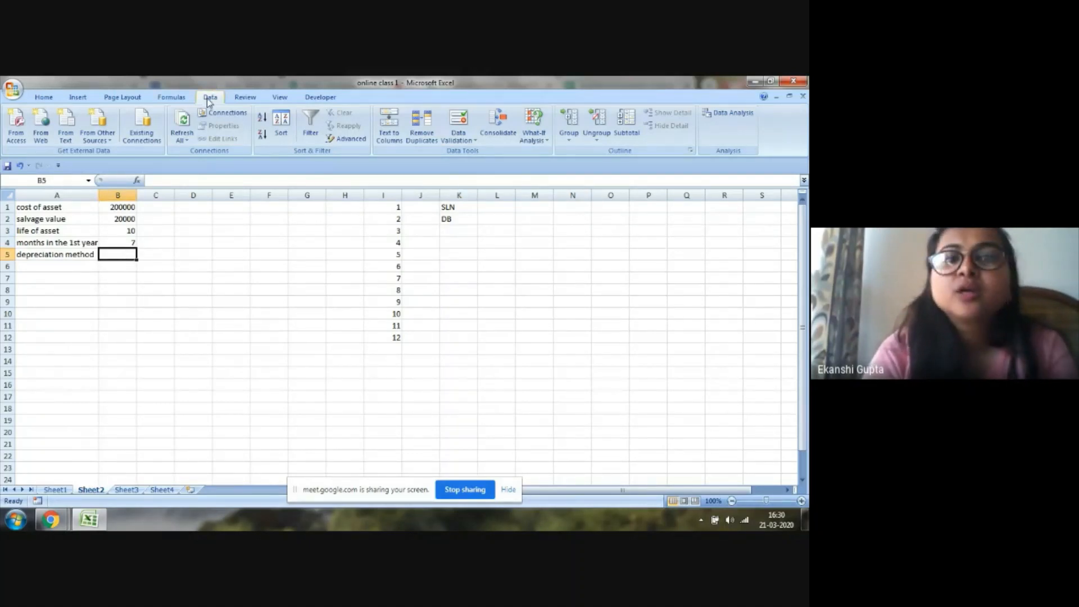
click(462, 135)
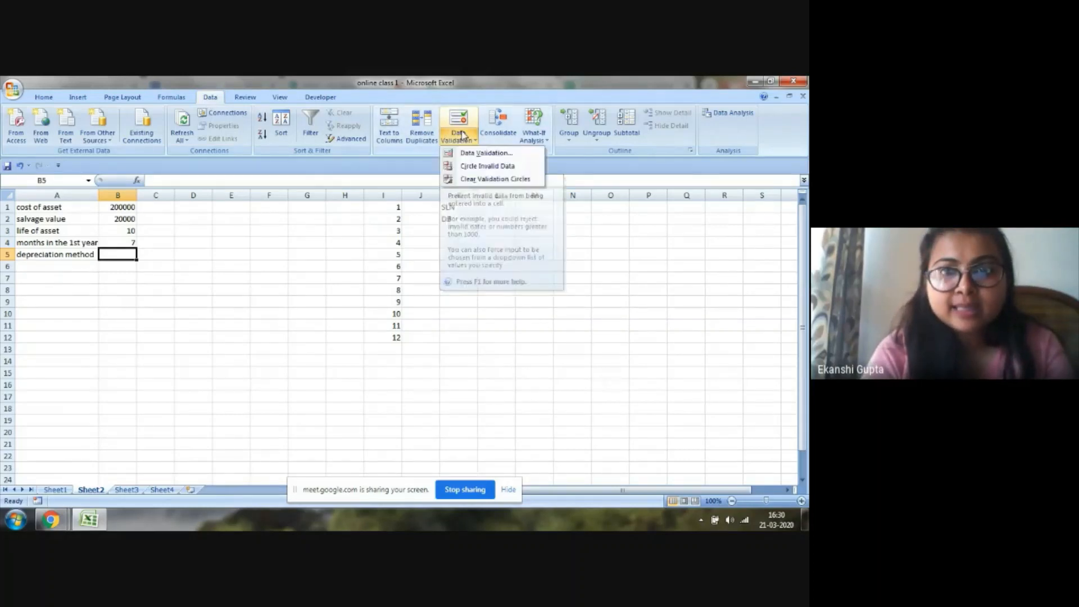
click(480, 153)
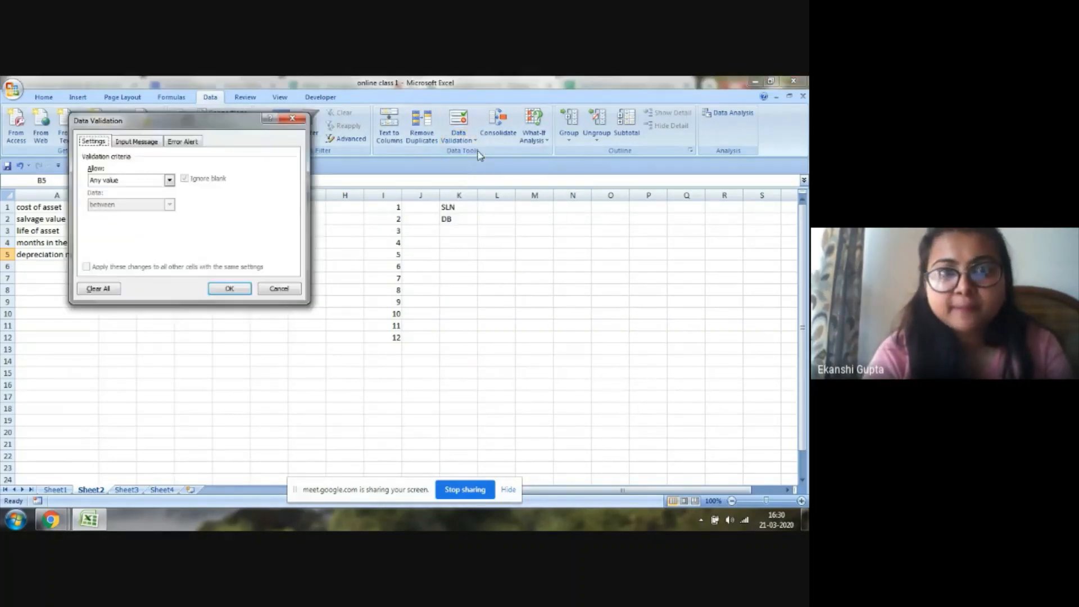
click(170, 181)
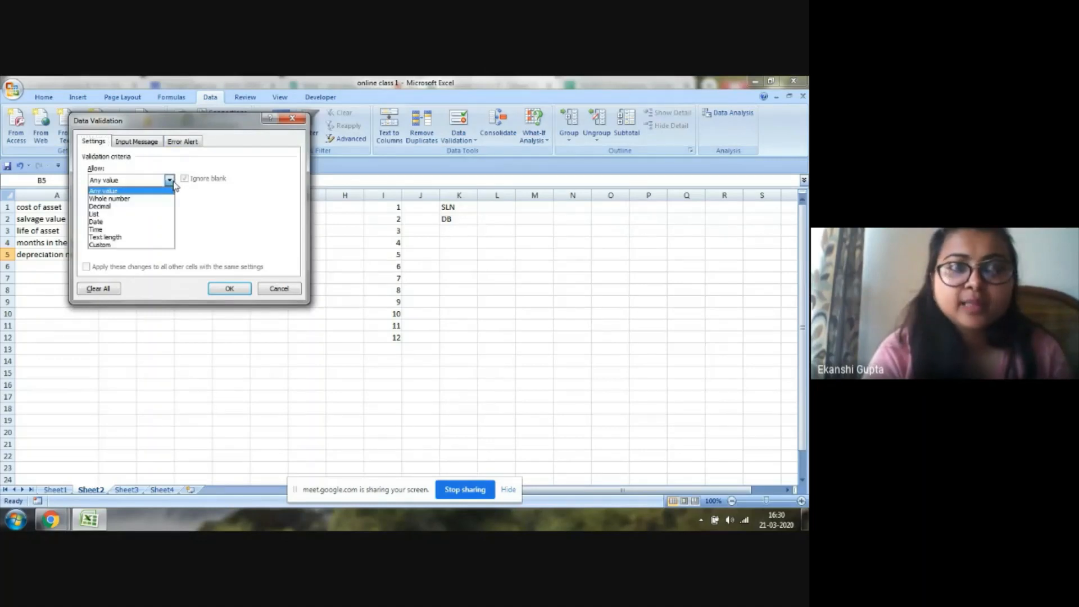
click(115, 214)
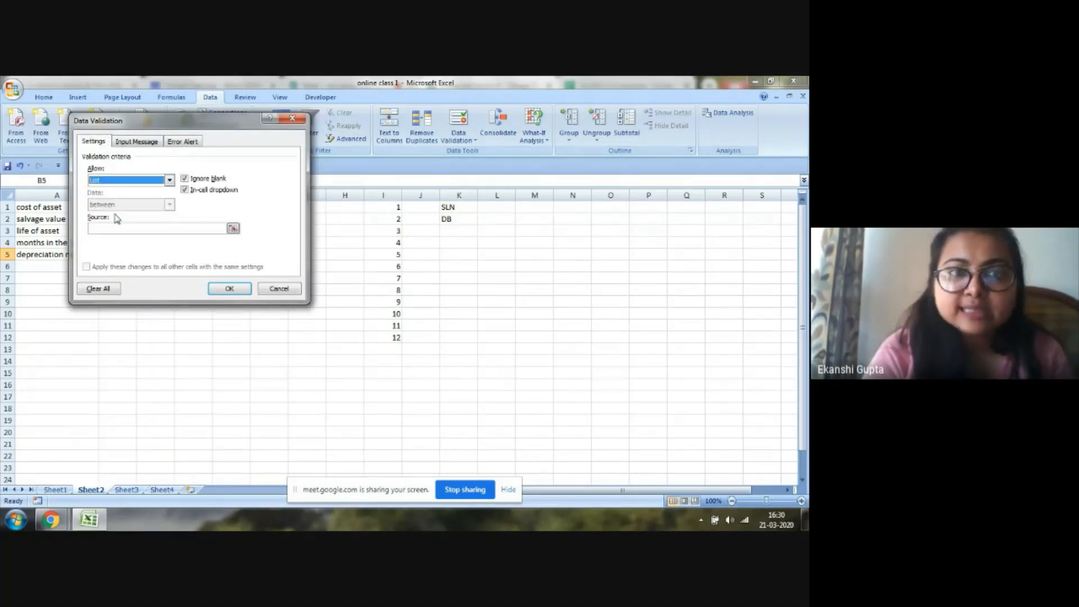
click(235, 229)
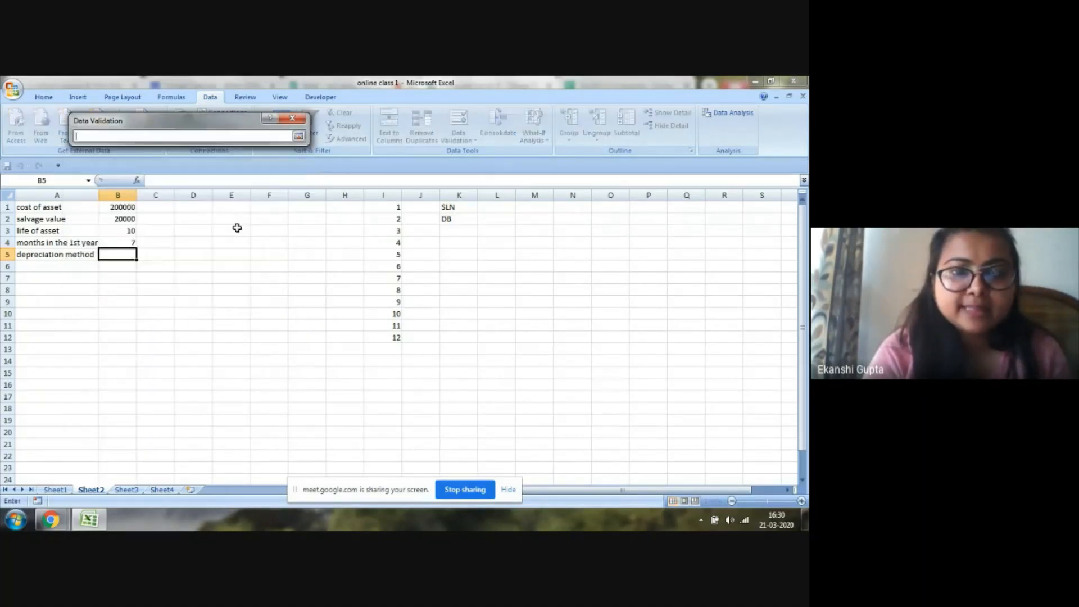
click(446, 207)
drag(446, 208, 446, 220)
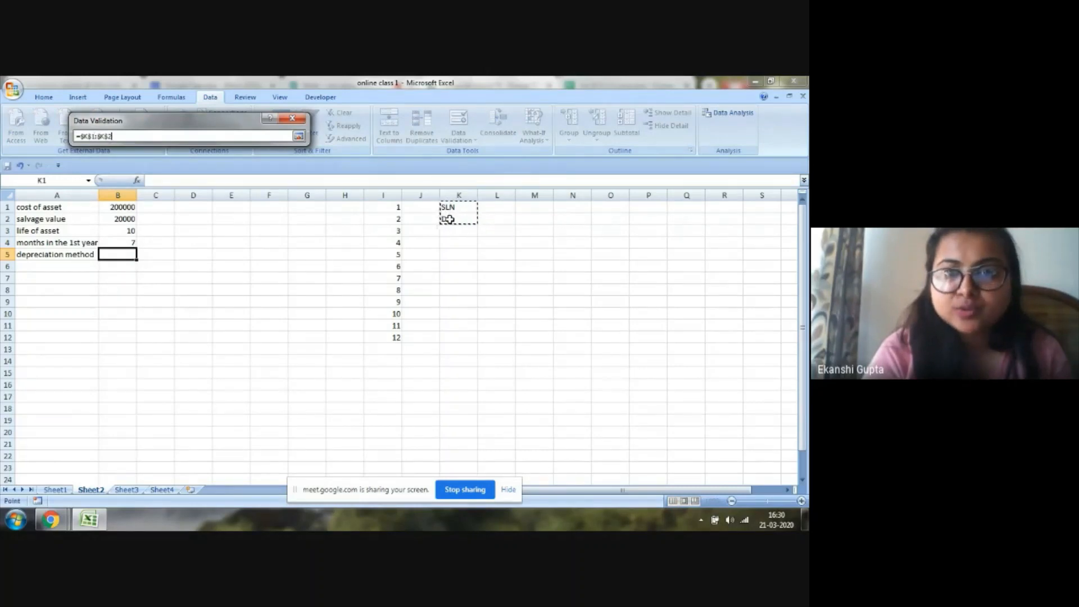
click(298, 136)
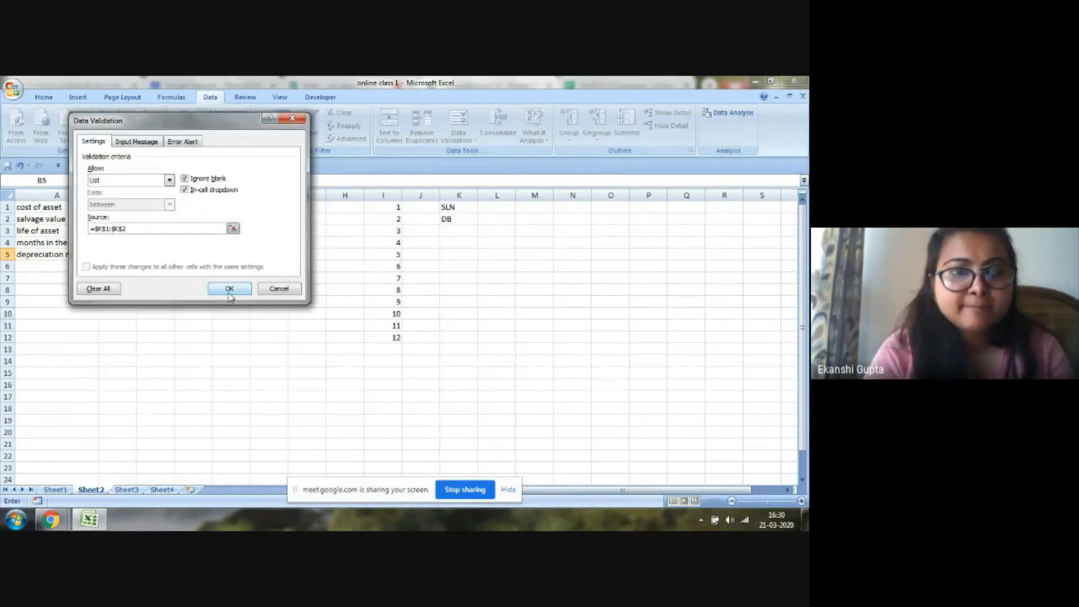
click(230, 290)
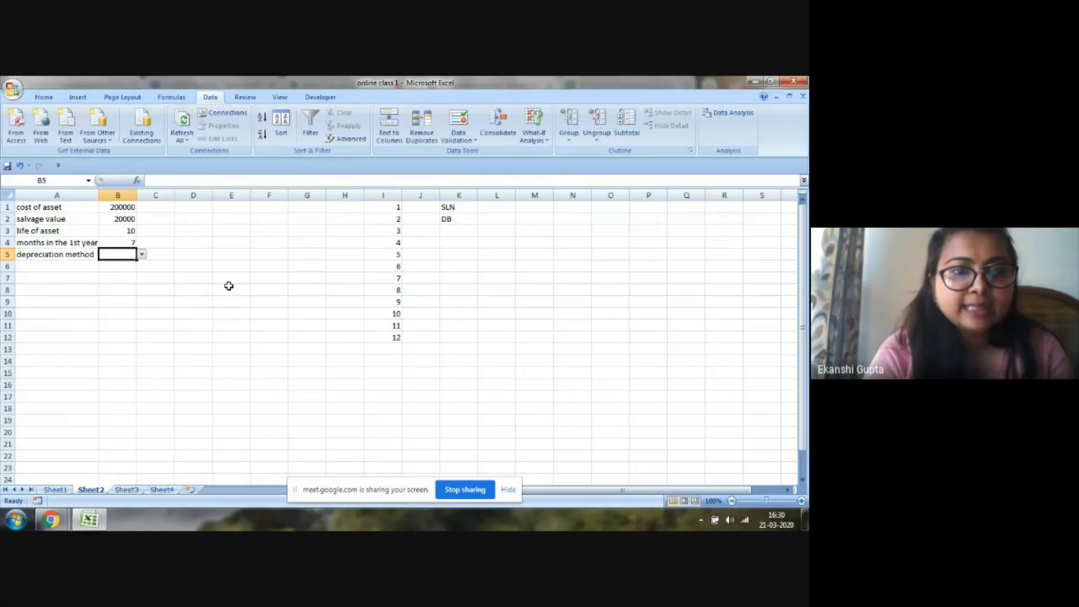
- Test the depreciation method dropdown in B5 by choosing SLN, and set it to DB
click(142, 256)
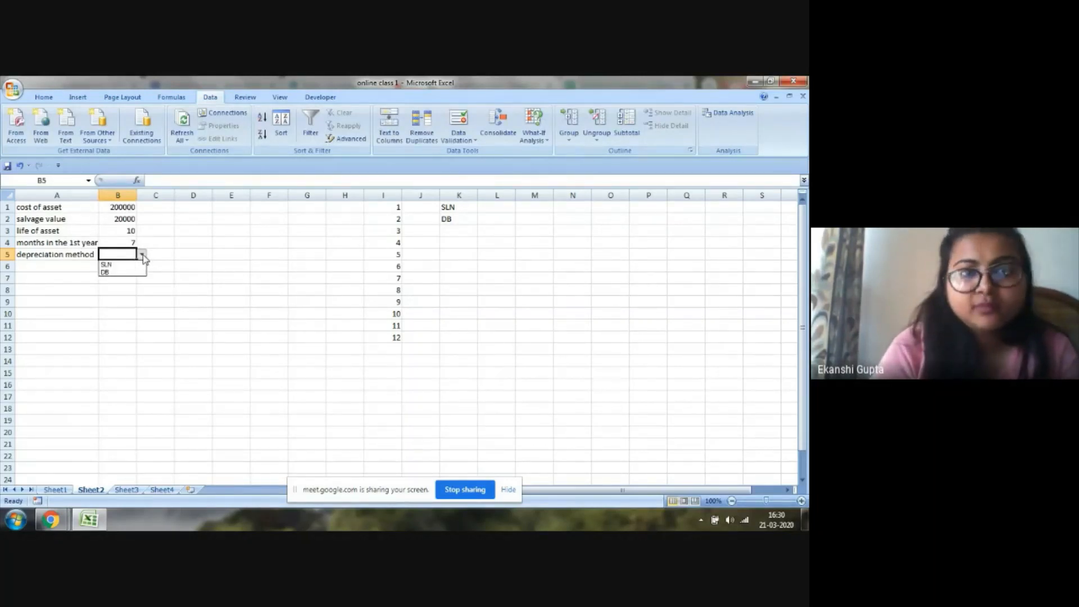
click(130, 265)
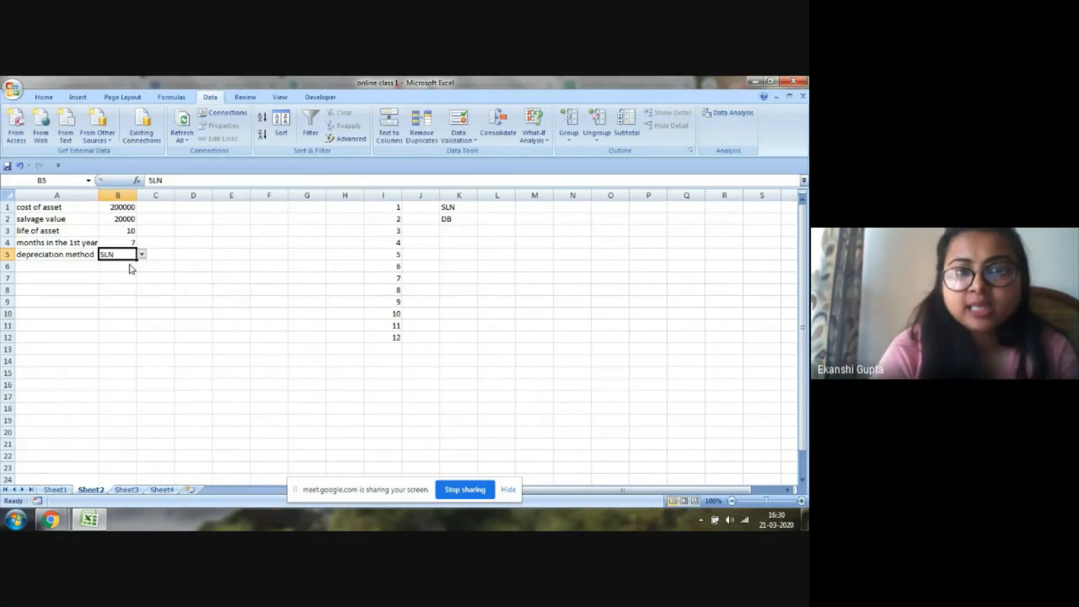
click(142, 255)
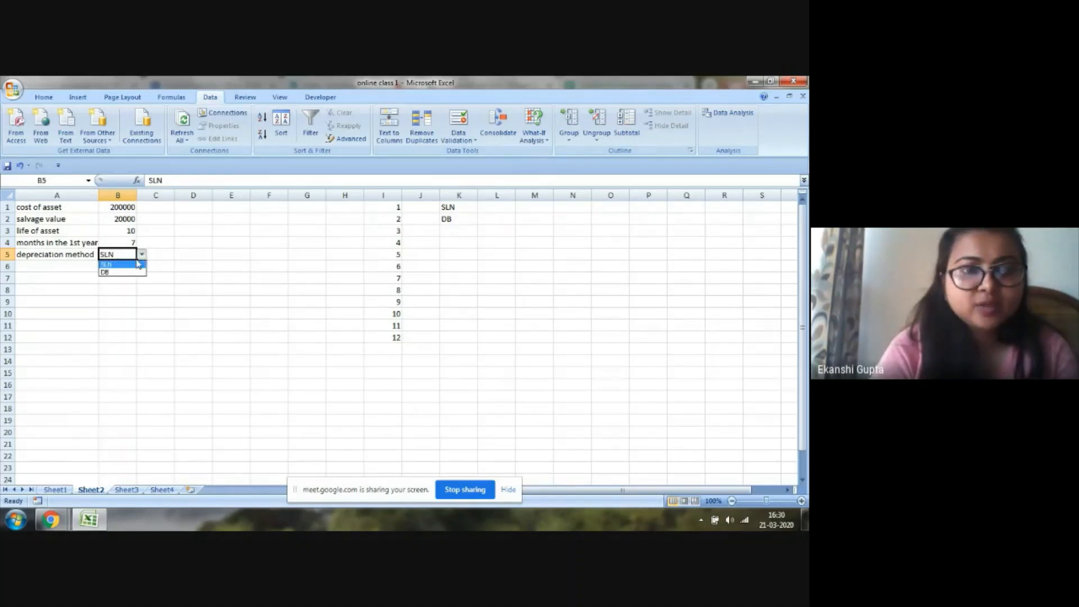
click(128, 273)
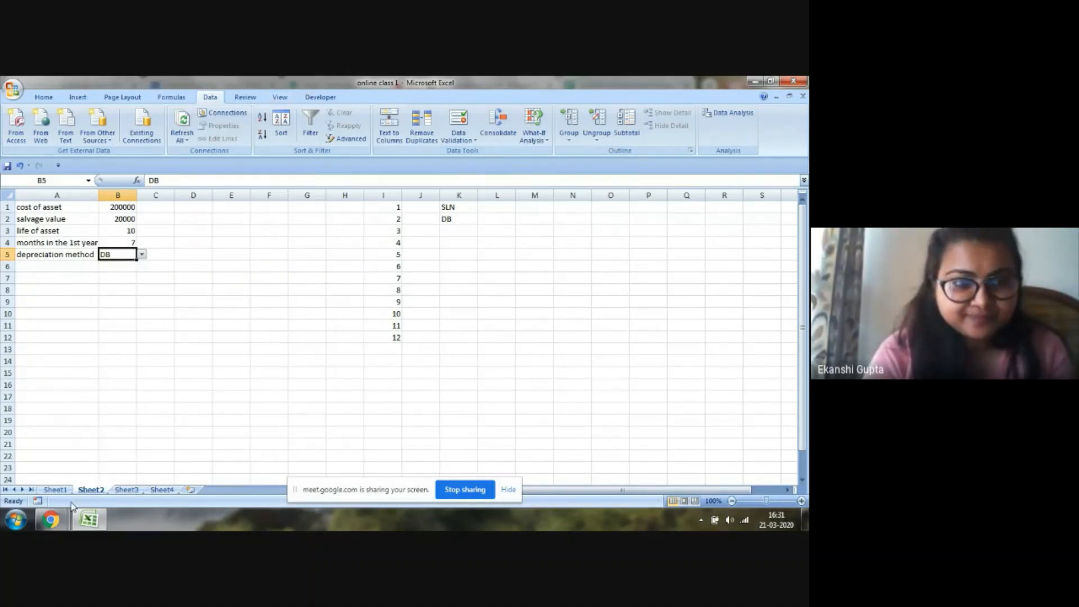
- Switch to the question image in Chrome to check the required table format, and return to the Excel workbook
mouse_move(51, 520)
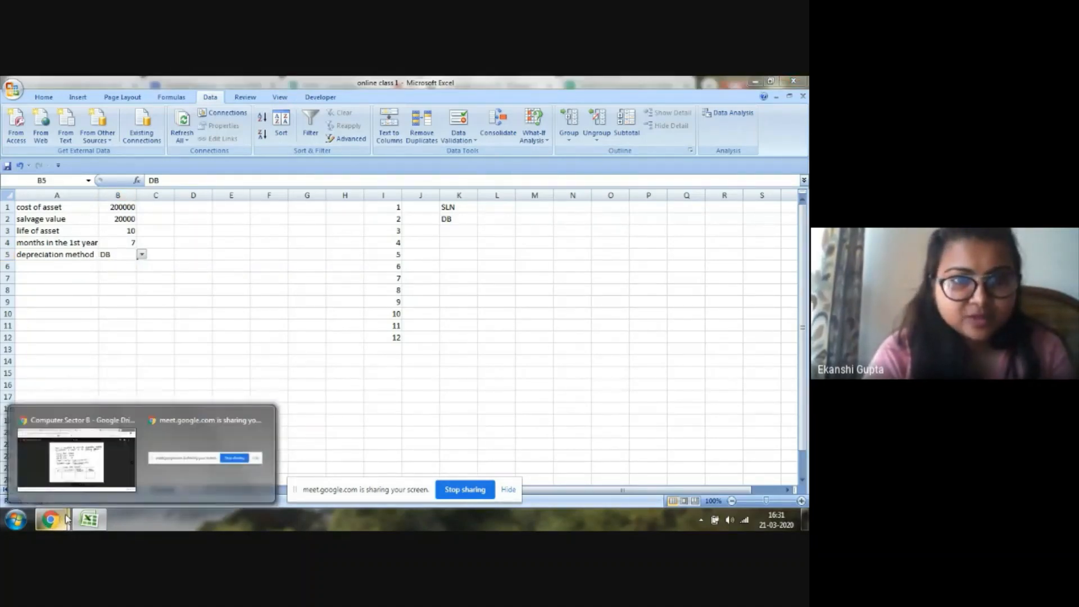
click(92, 471)
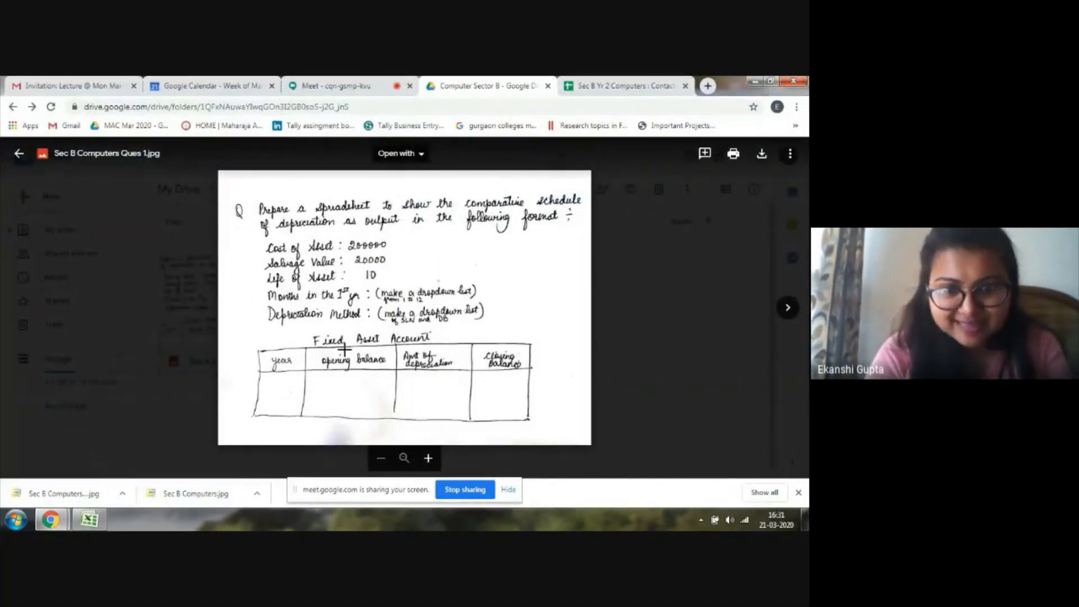
click(89, 520)
- Enter the table title FIXED ASSET ACCOUNT in cell A7
click(92, 277)
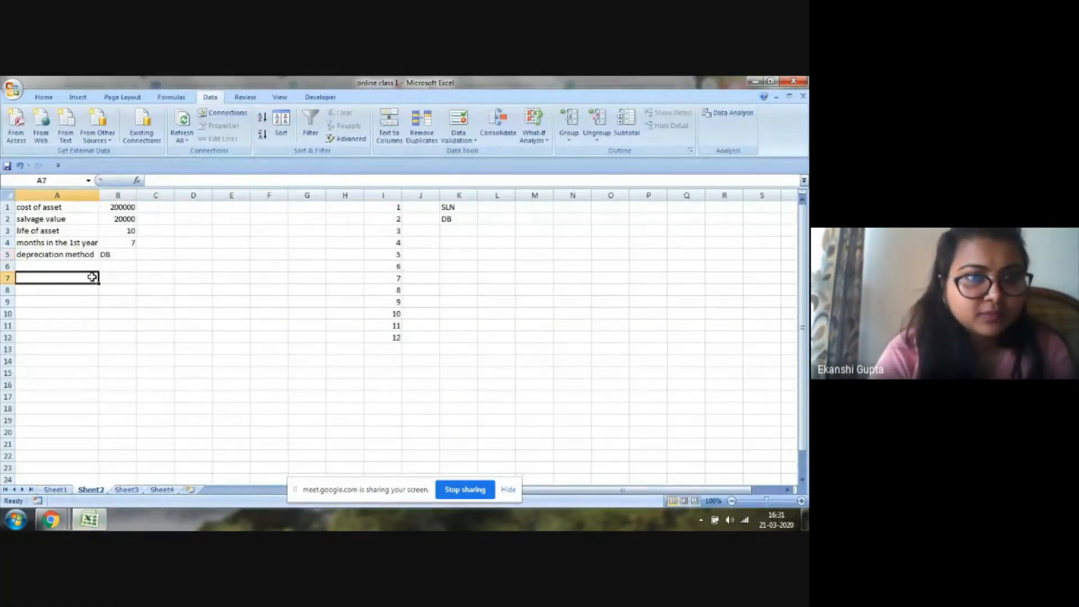
text(F)
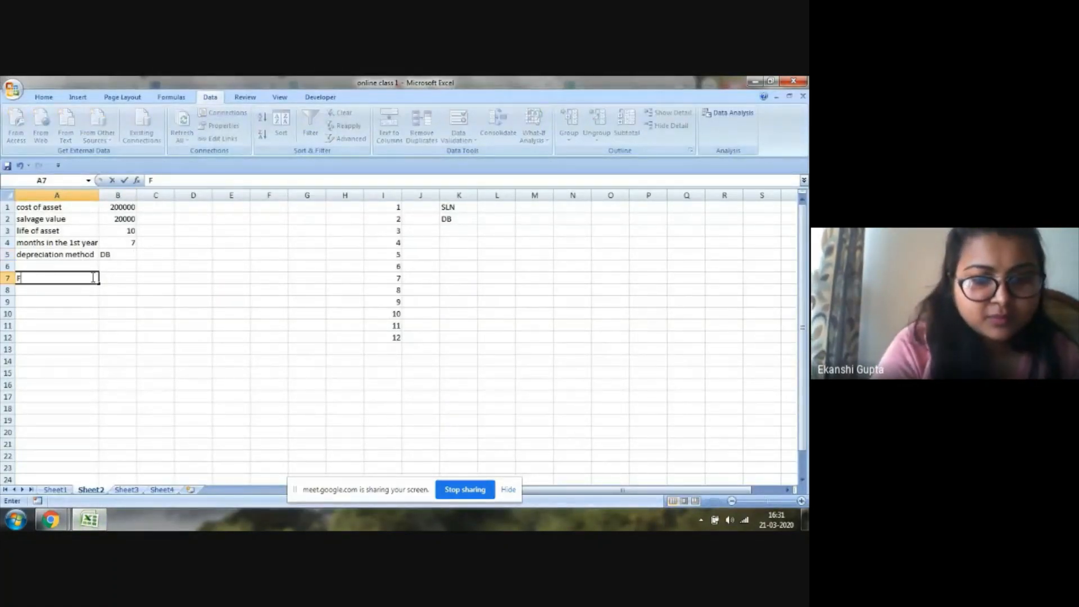
text(IXE)
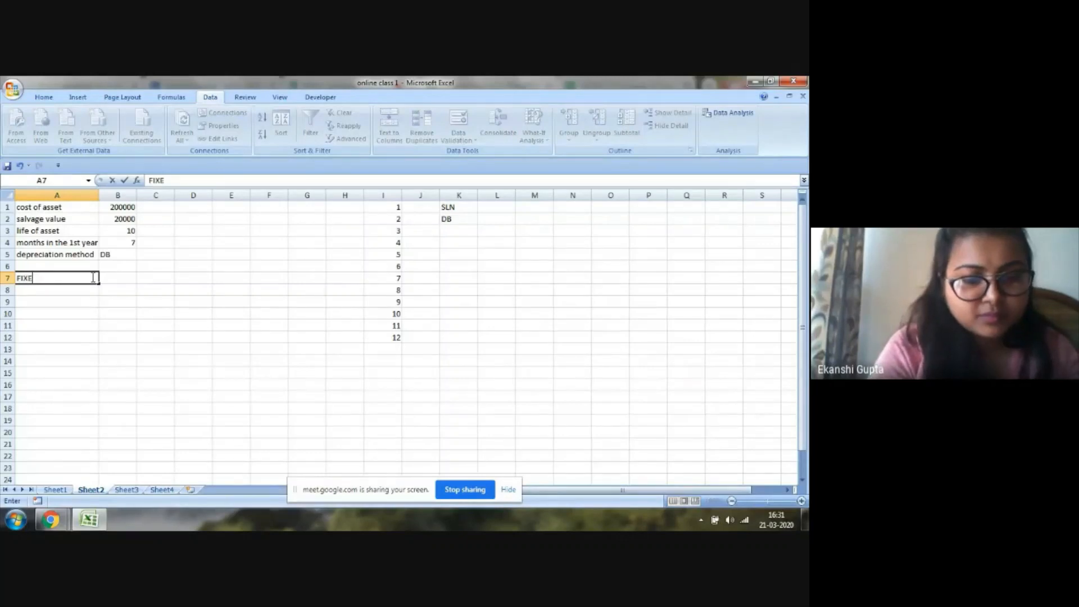
text(D AS)
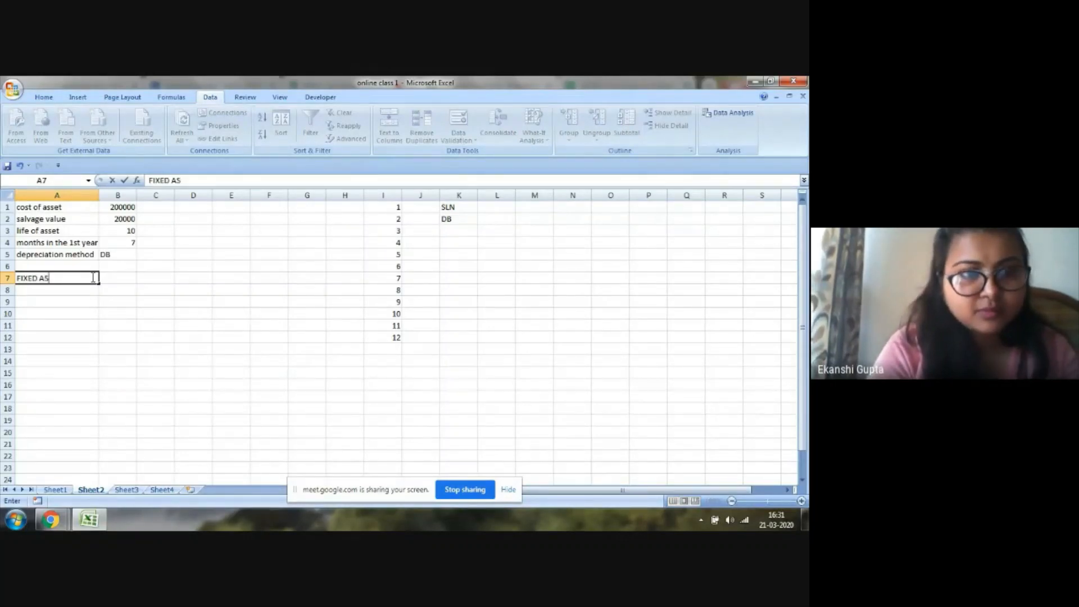
text(SET A)
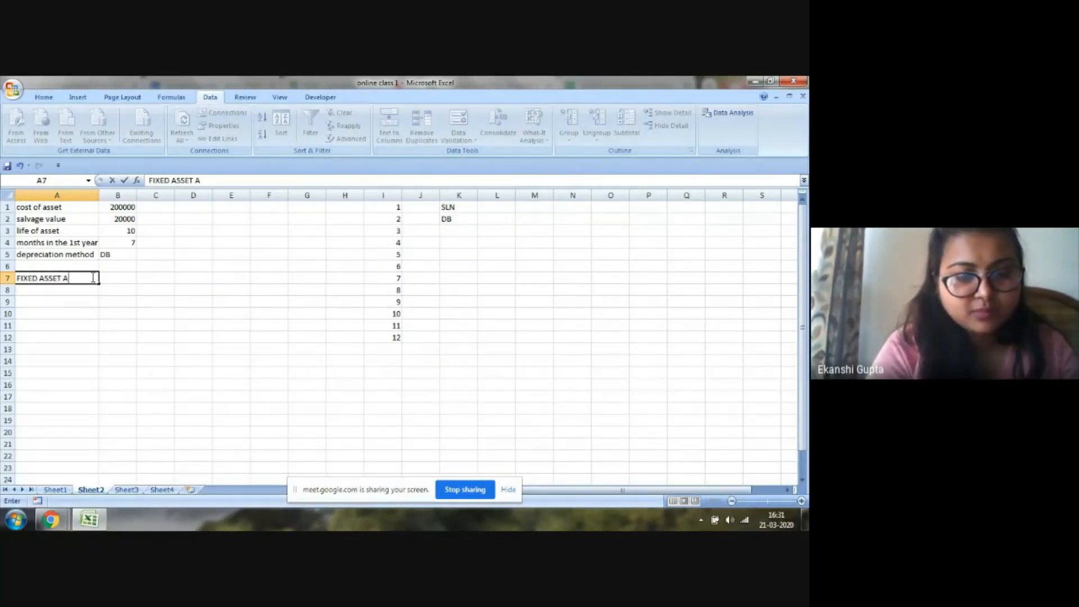
text(CCOUNT)
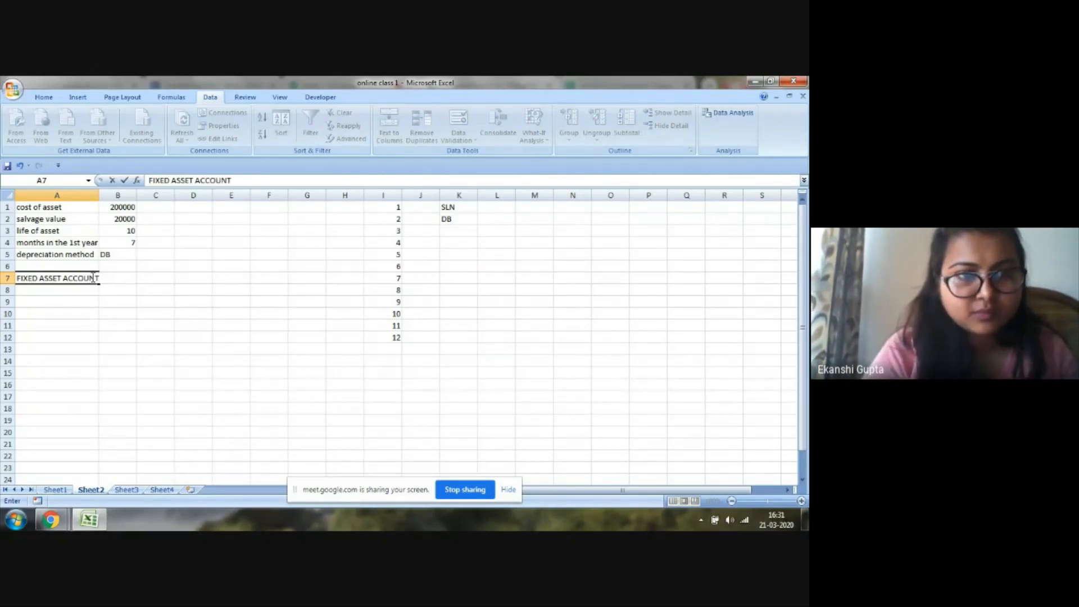
click(119, 313)
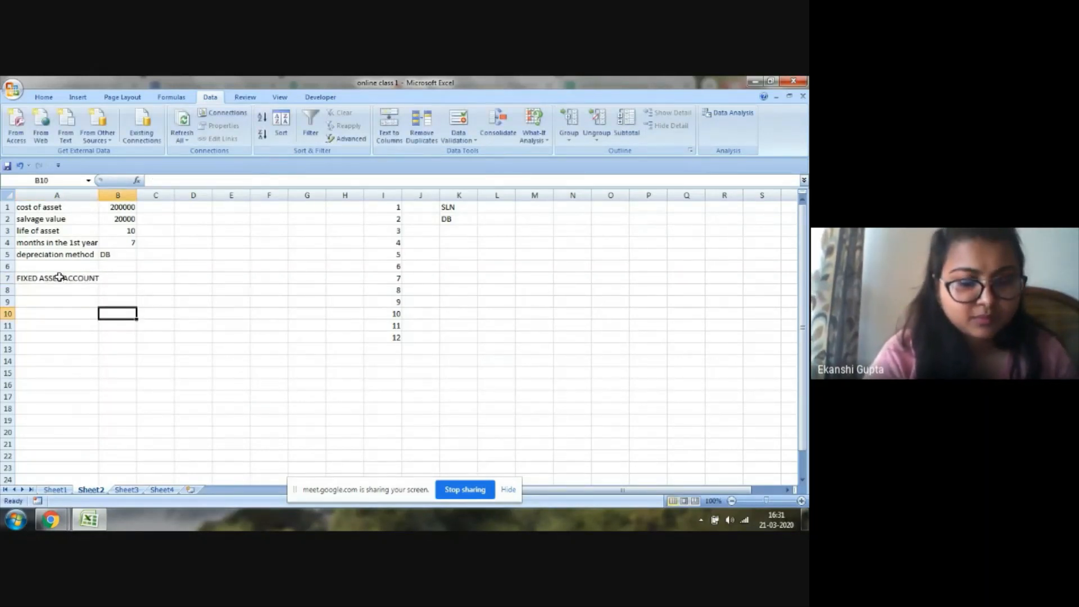
- Merge and center the FIXED ASSET ACCOUNT title across A7:D7
drag(58, 278, 194, 275)
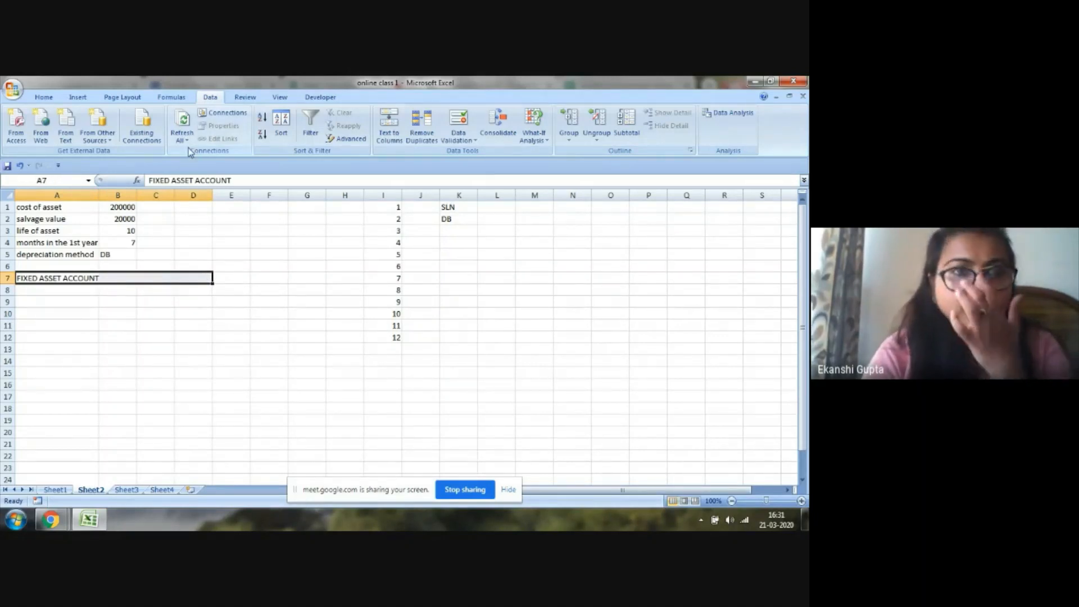
click(77, 98)
click(43, 98)
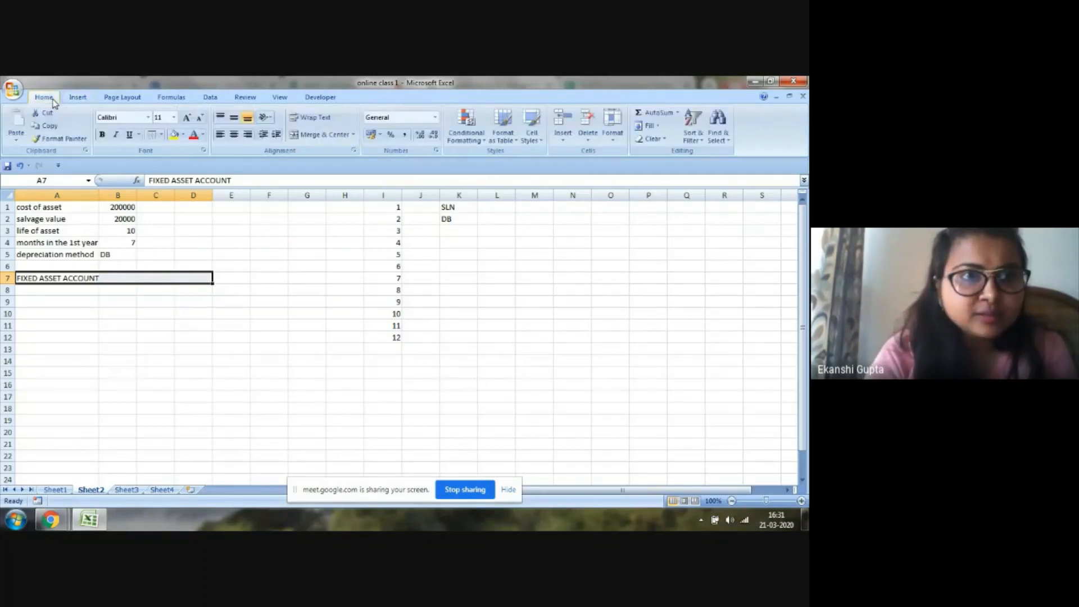
click(322, 136)
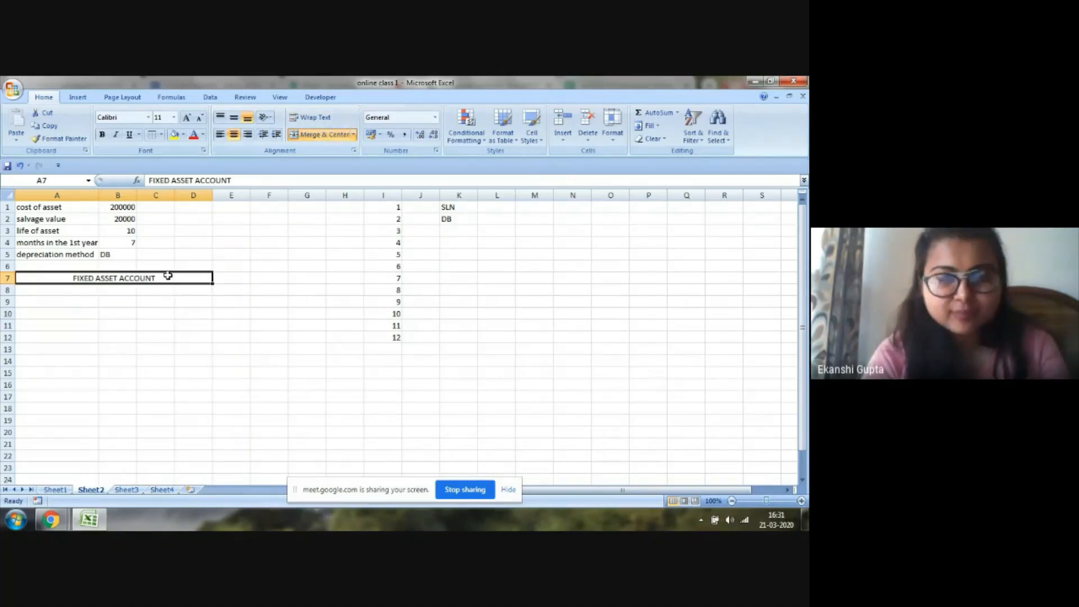
- Enter the column headings YEAR in cell A8 and OP BAL in cell B8
click(66, 288)
text(Y)
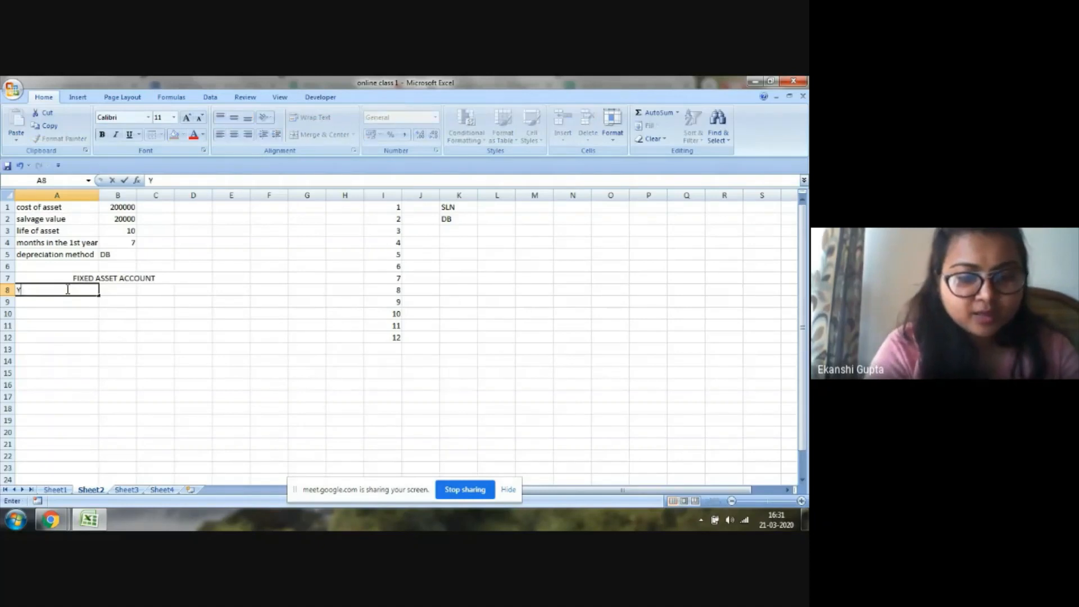
text(EAR)
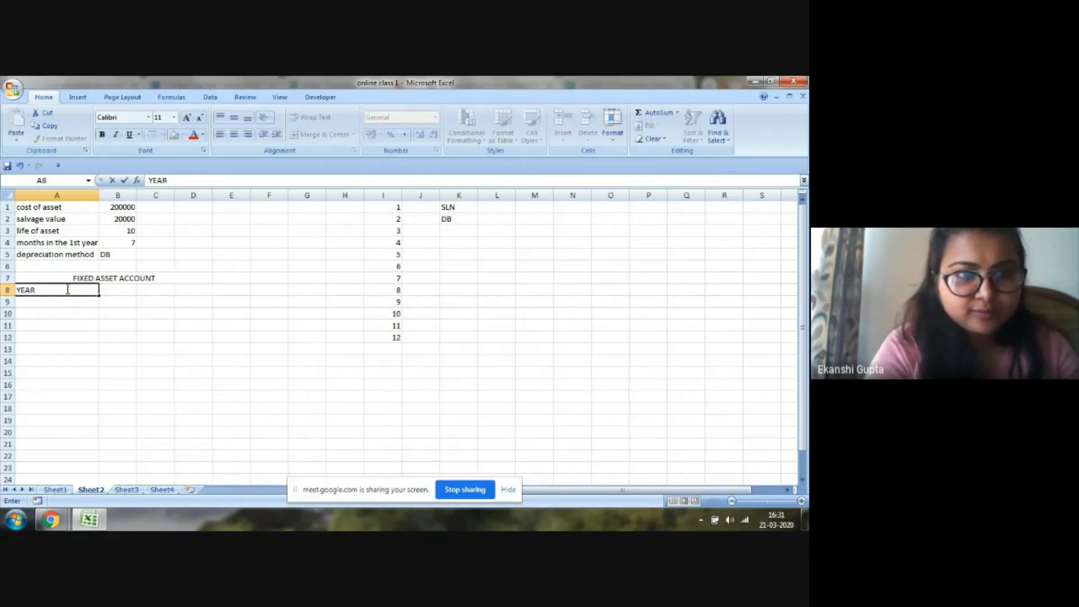
click(120, 286)
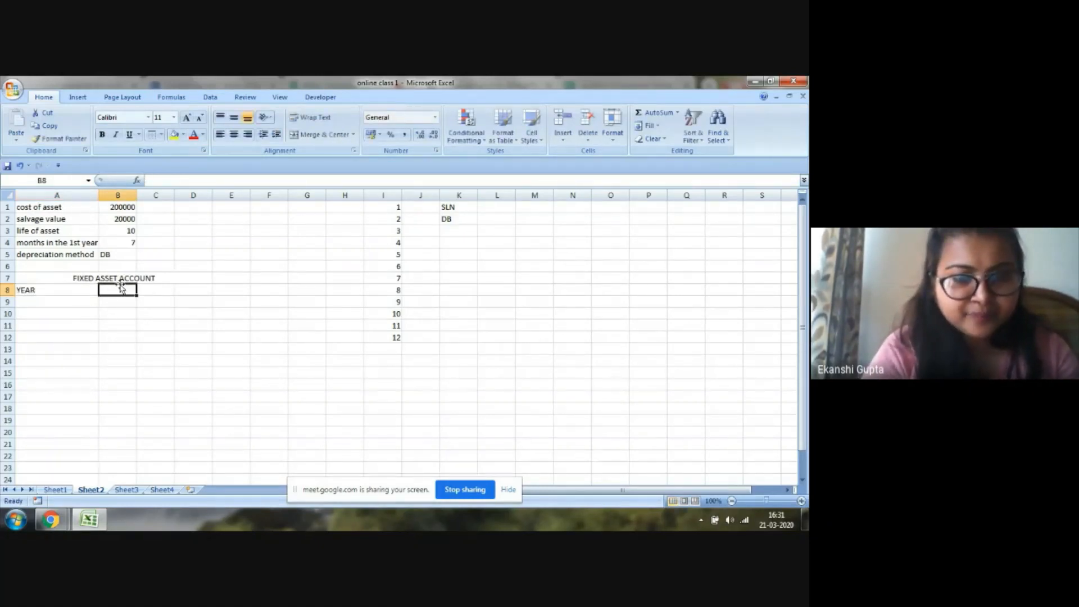
text(OP BAL)
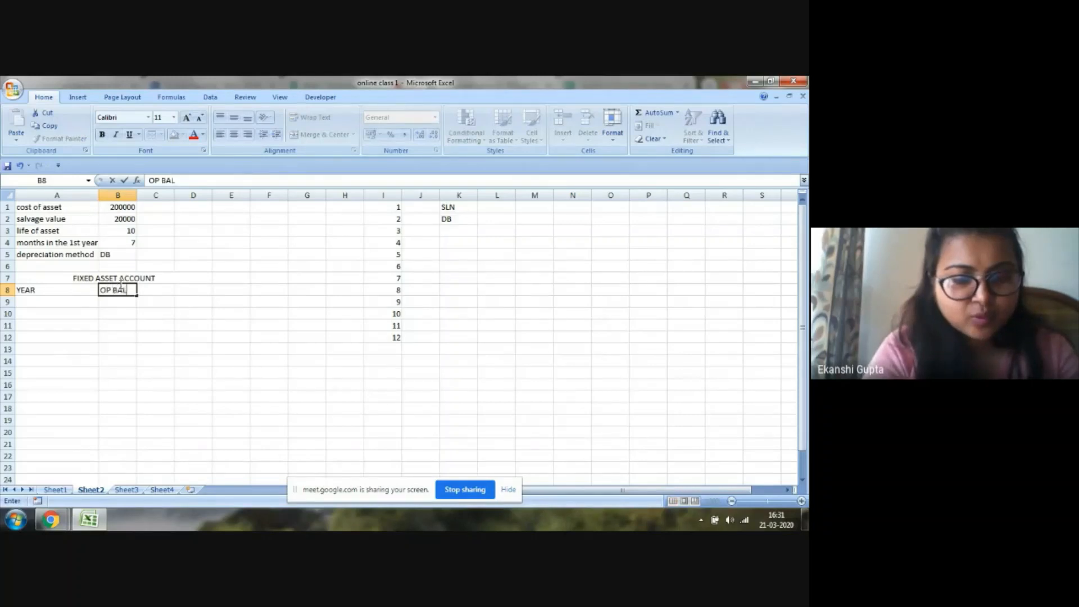
- Enter the heading AMT OF DEPRECIATION in cell C8 and widen column C to fit it
click(154, 291)
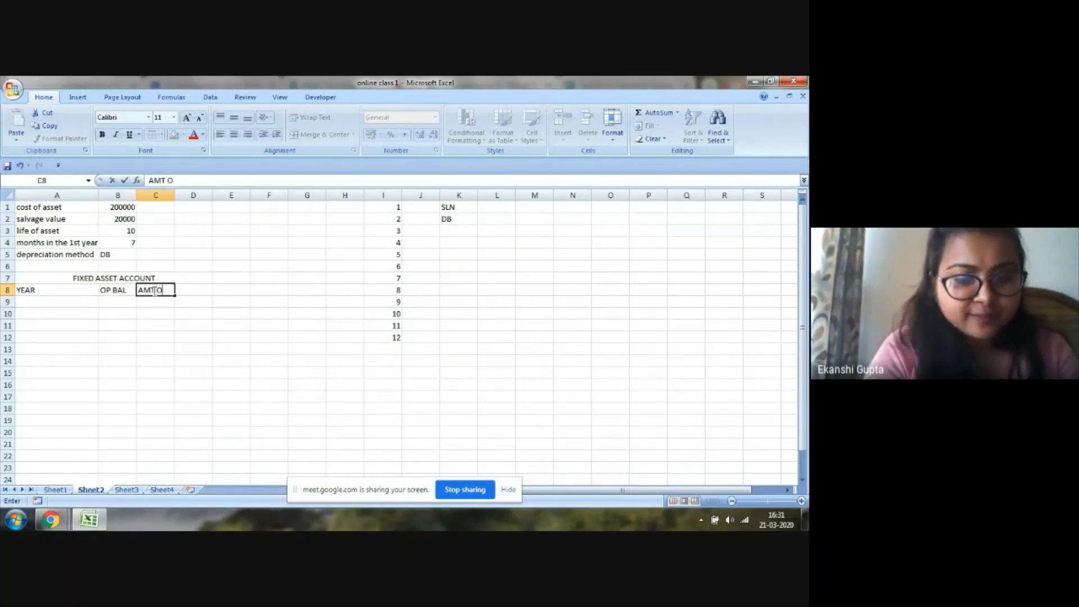
text(AMT OF DEPR)
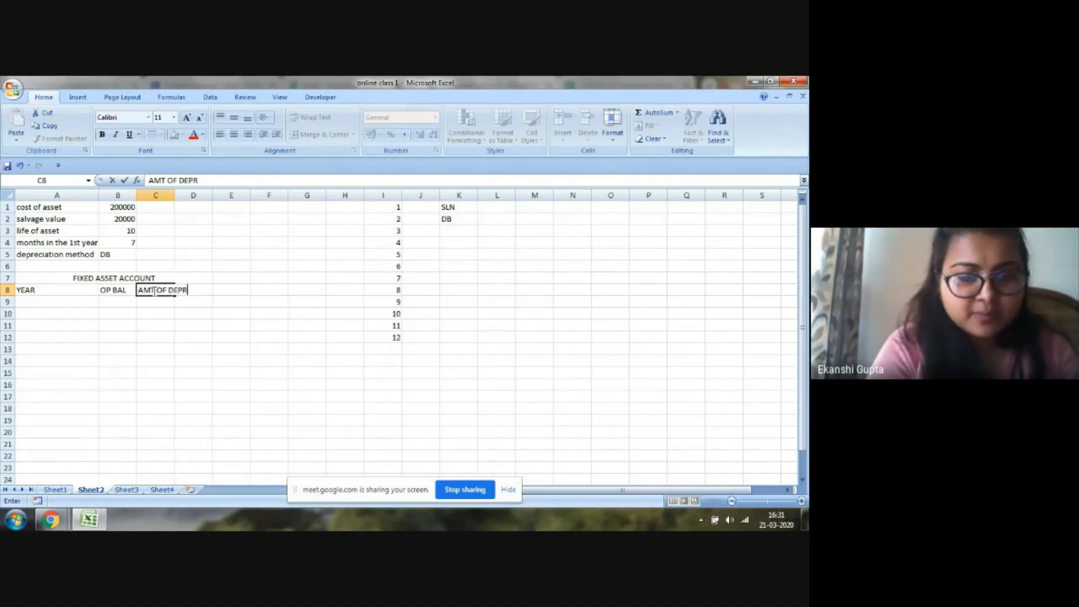
text(ECIATION)
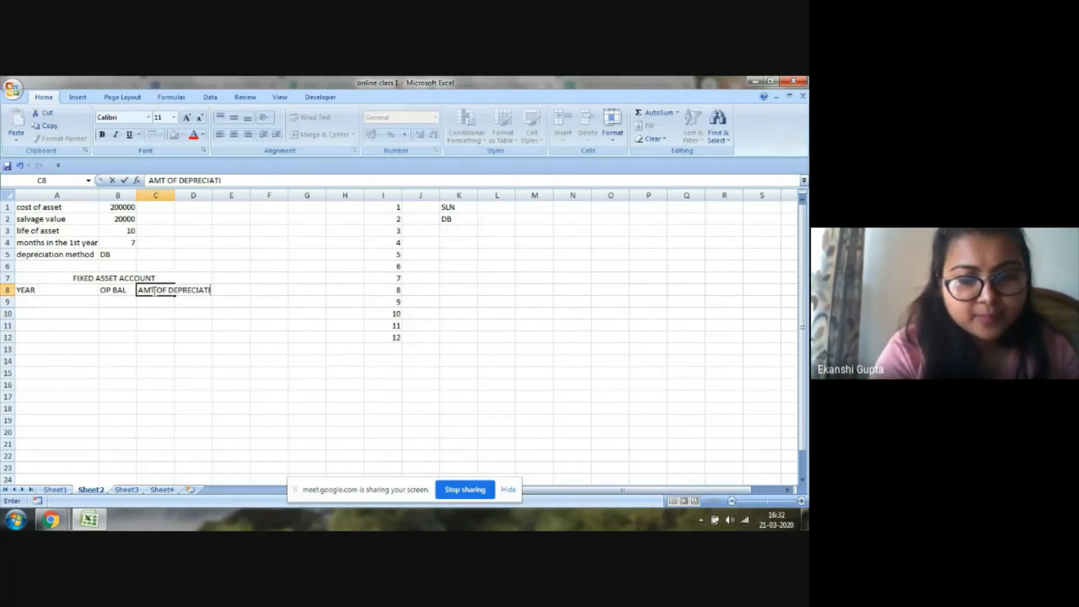
click(226, 324)
drag(174, 195, 222, 200)
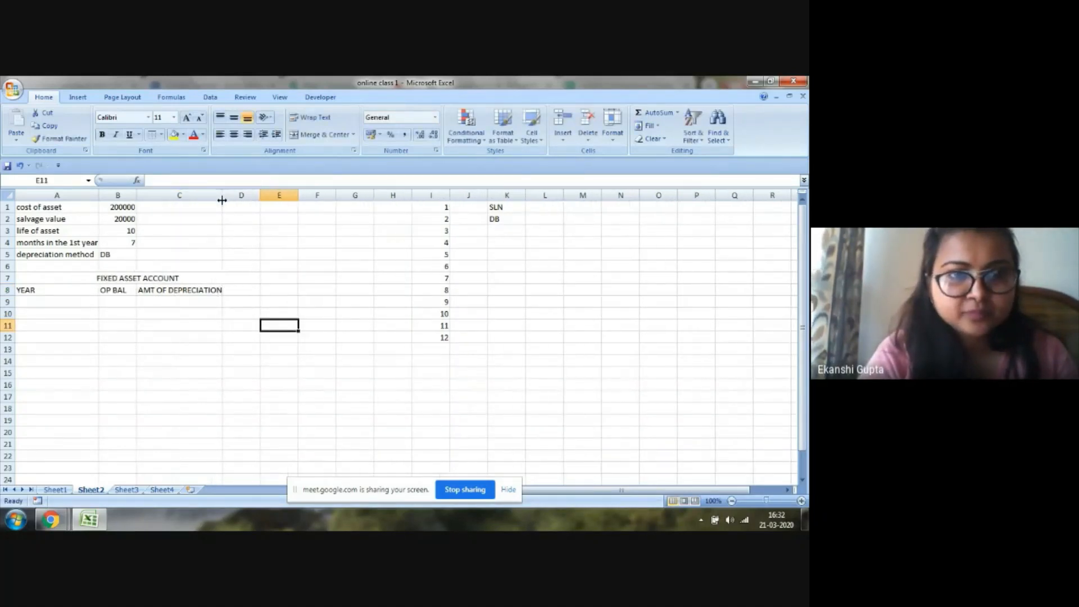
- Enter the closing balance heading CL BAL in cell D8
click(240, 290)
text(CL)
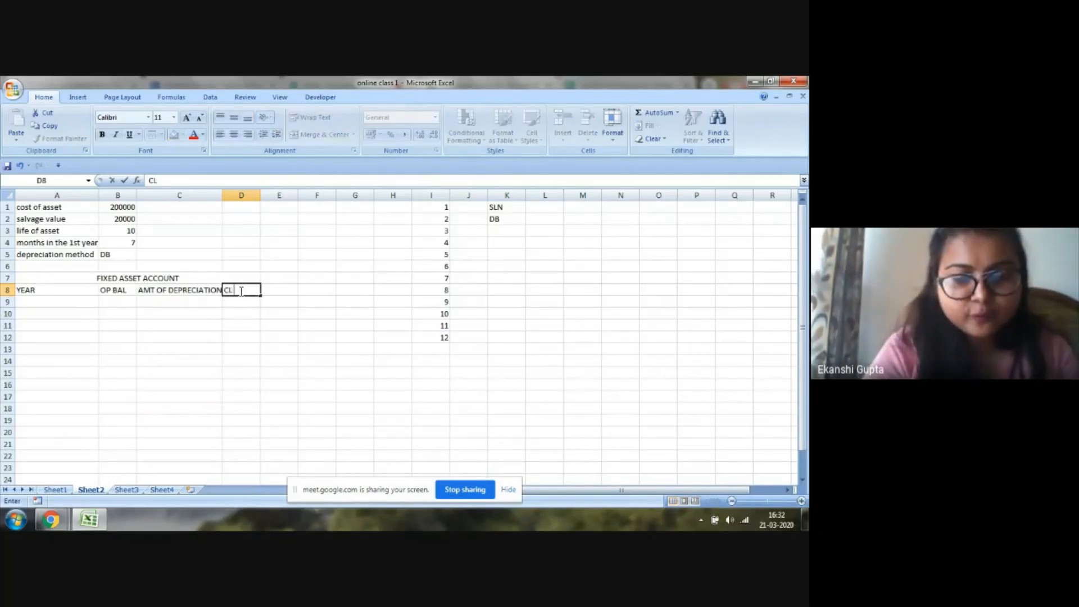
text( BAL)
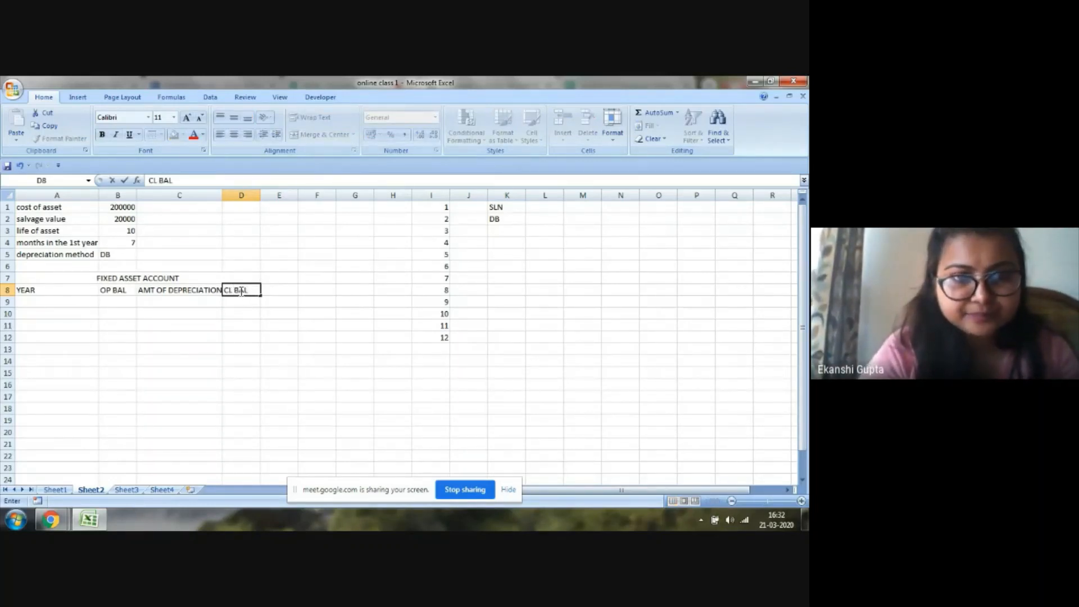
- Number the YEAR column from 1 to 11 in cells A9:A19 by entering 1 and 2 and extending the series
click(242, 324)
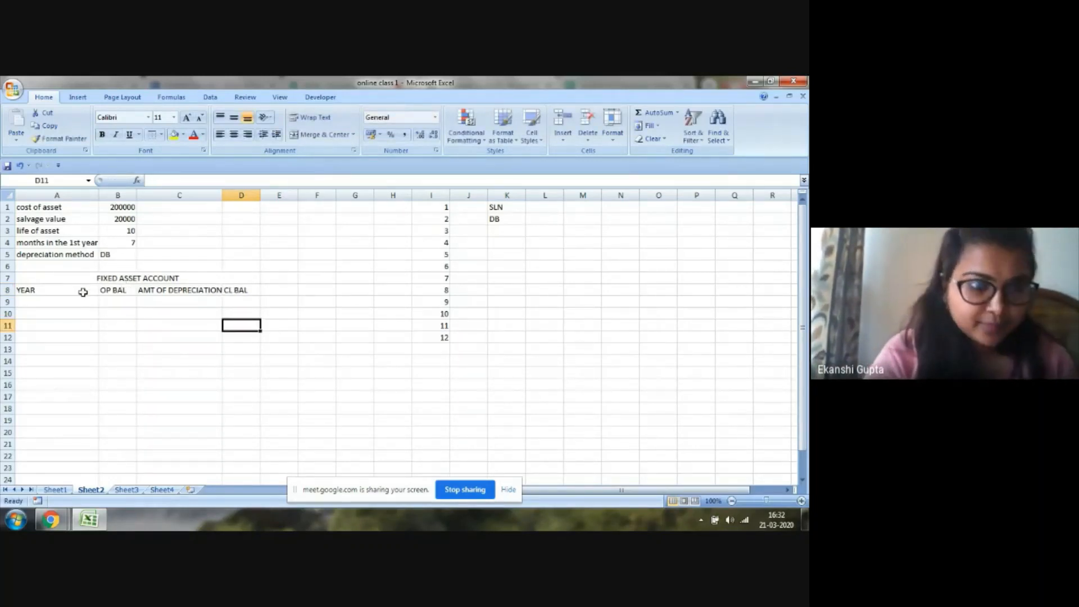
click(68, 303)
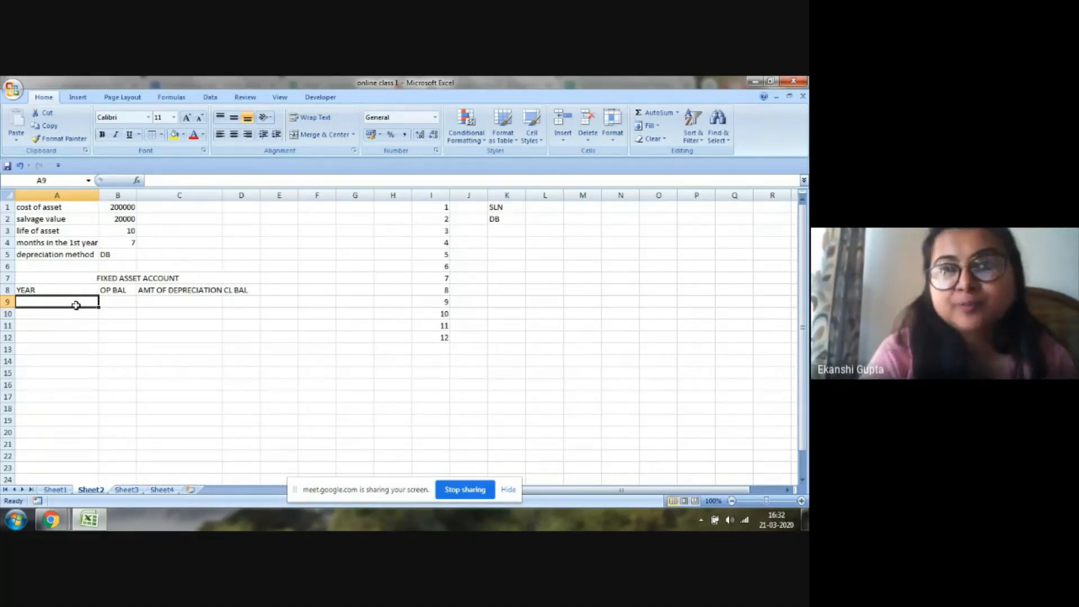
text(1)
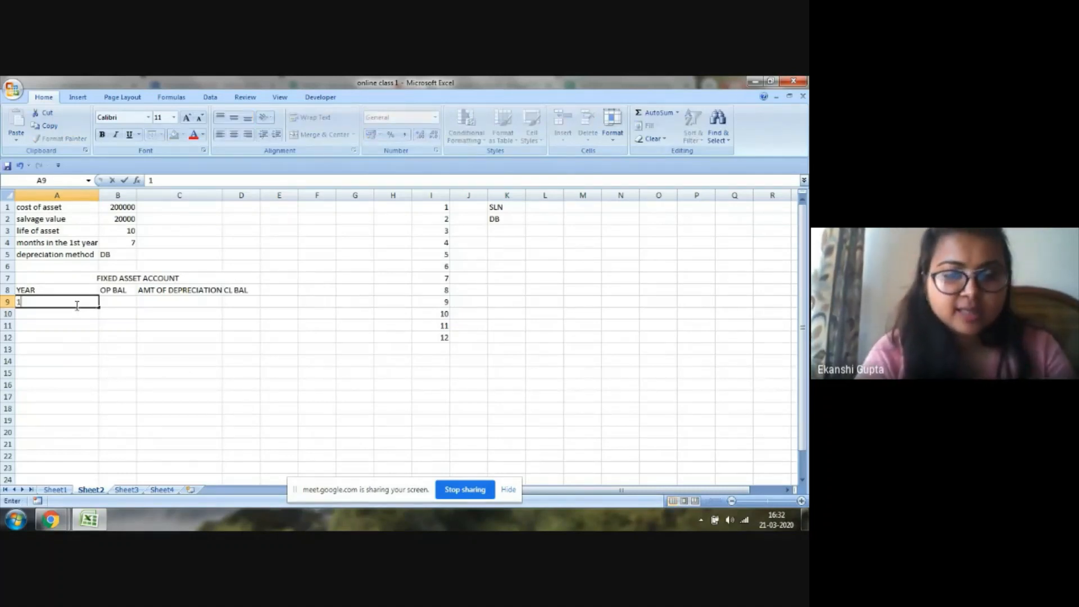
key(Return)
text(2)
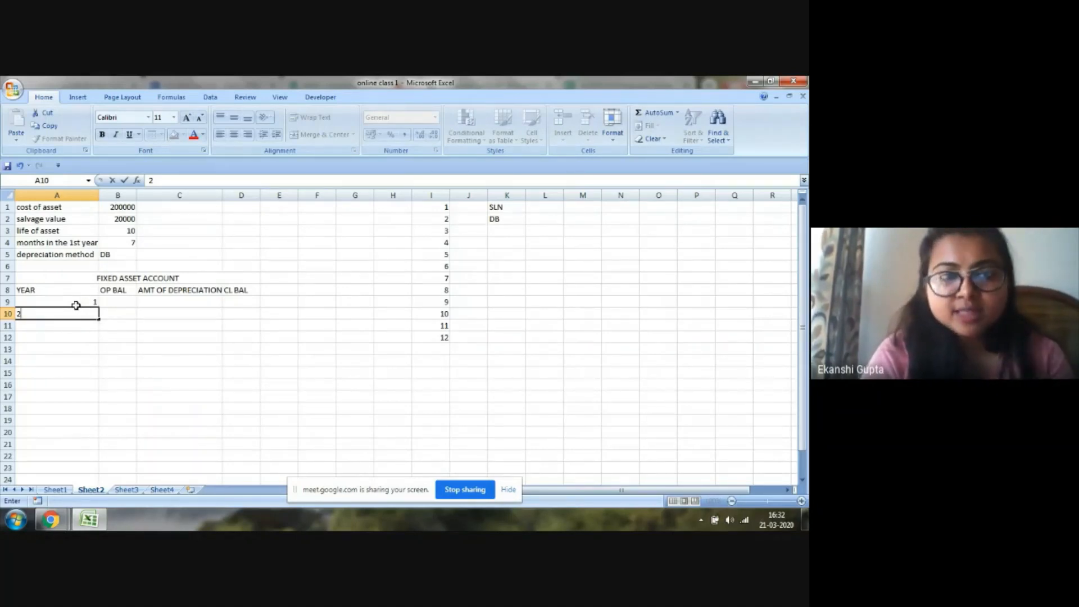
key(Return)
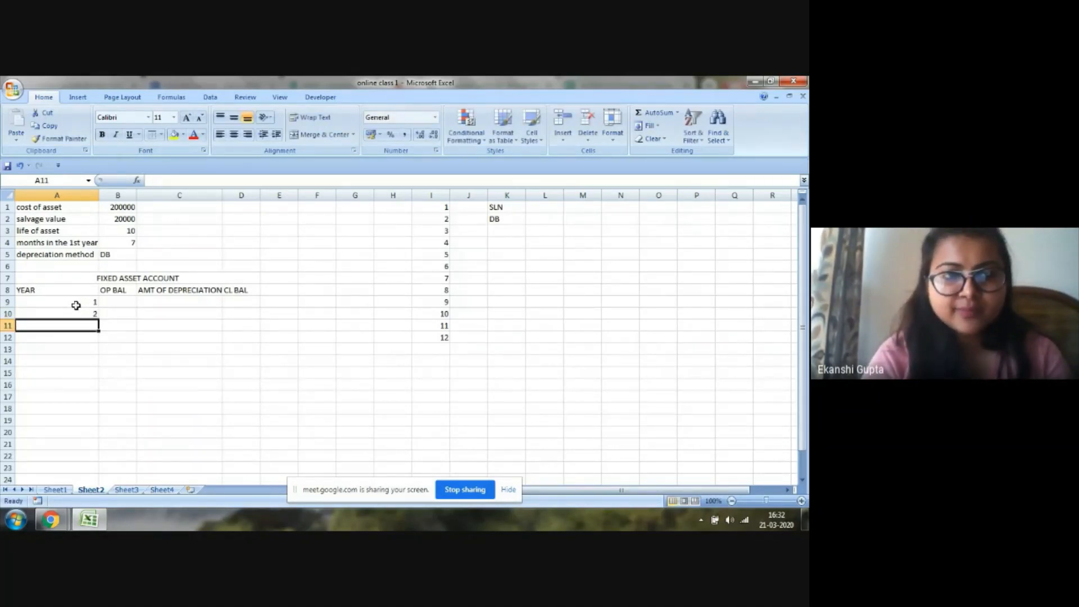
drag(77, 302, 100, 423)
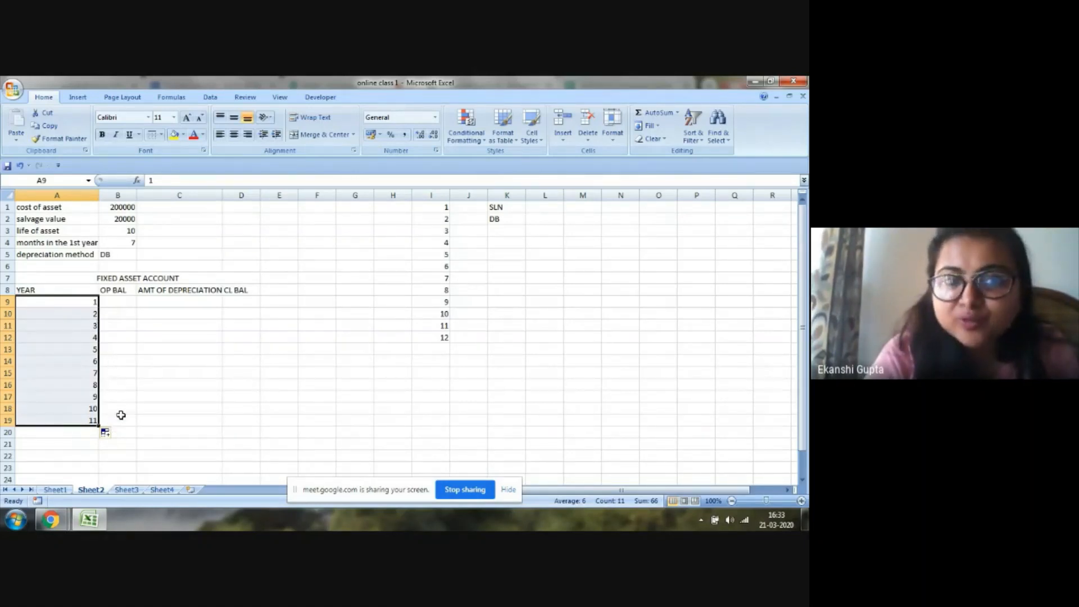
- Link the first-year opening balance in B9 to the cost of asset with the formula =B1
click(118, 297)
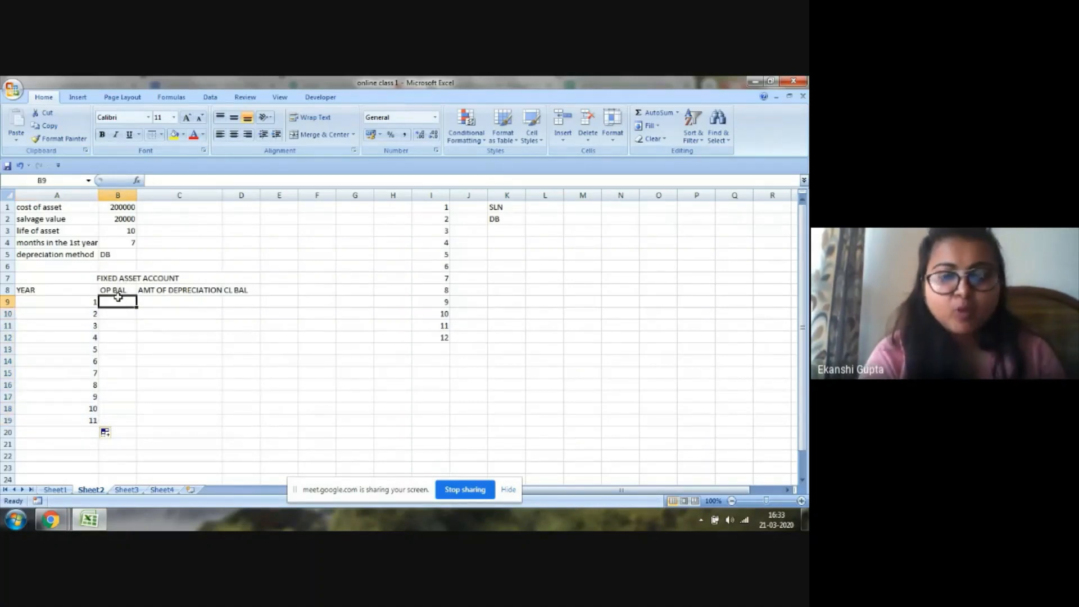
text(=)
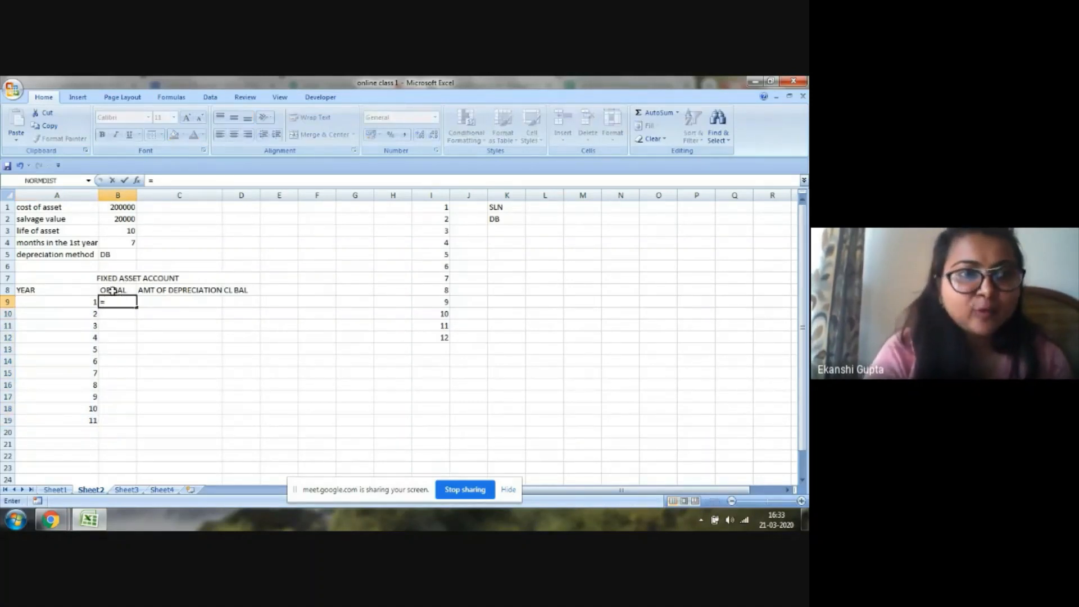
click(106, 208)
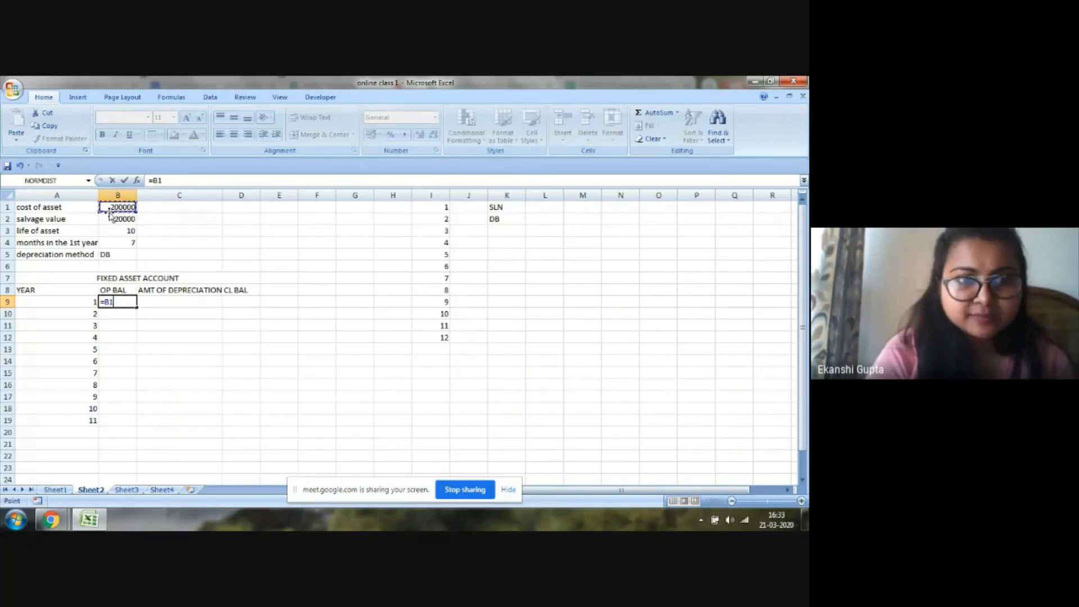
key(Return)
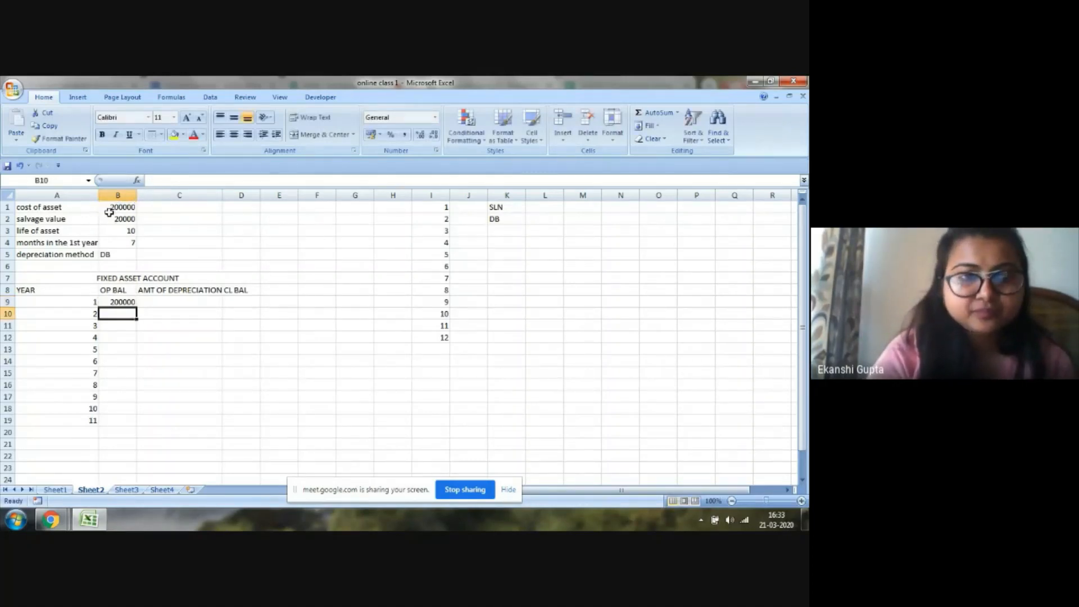
- Begin an IF formula in C9 that tests whether the depreciation method in B5 equals "DB"
click(154, 302)
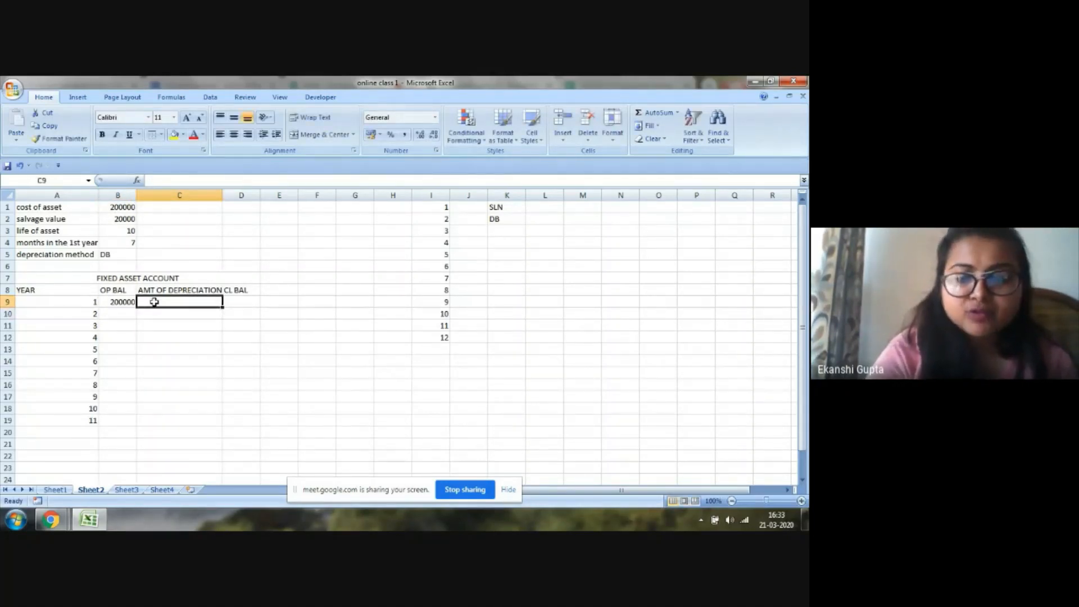
text(=)
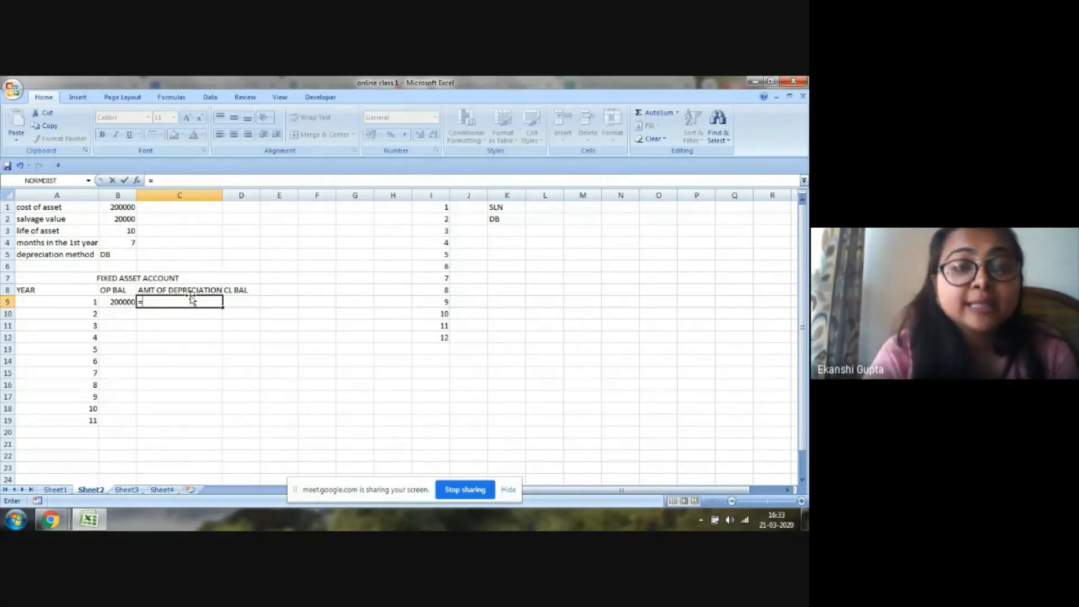
click(114, 253)
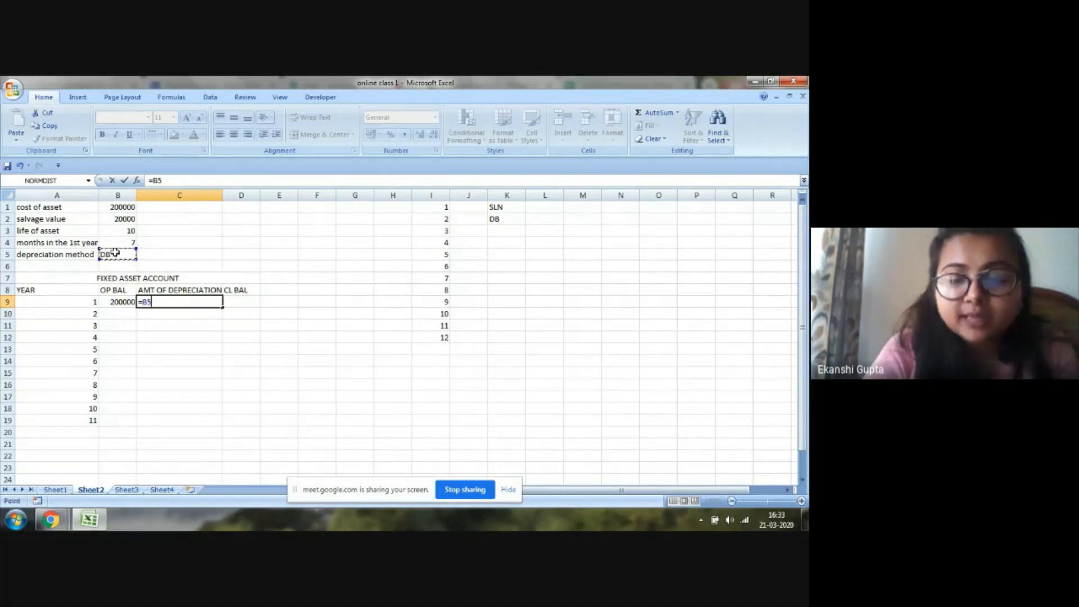
key(BackSpace)
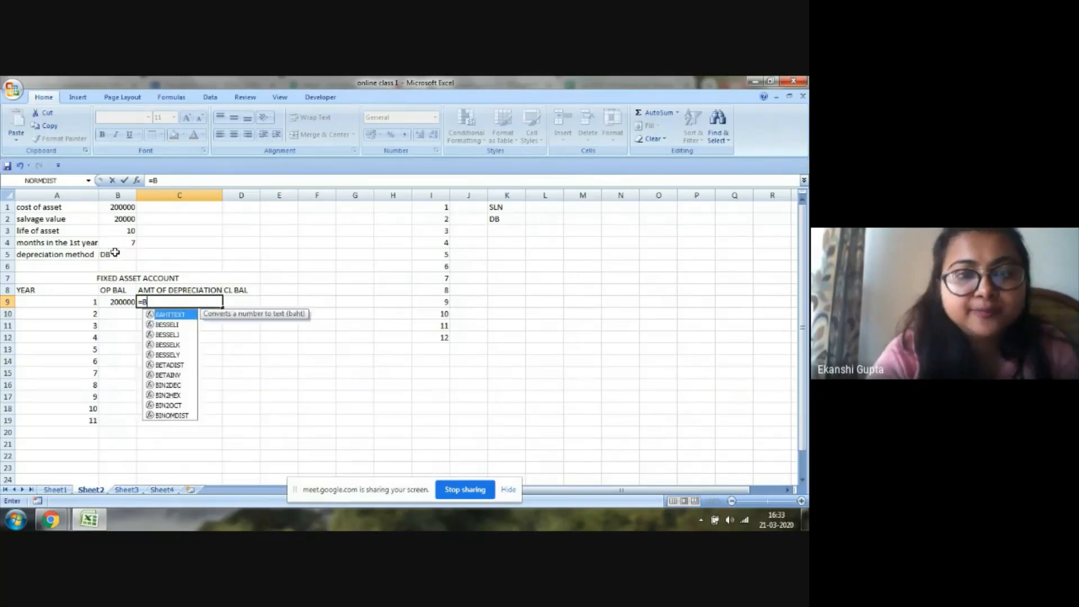
key(BackSpace)
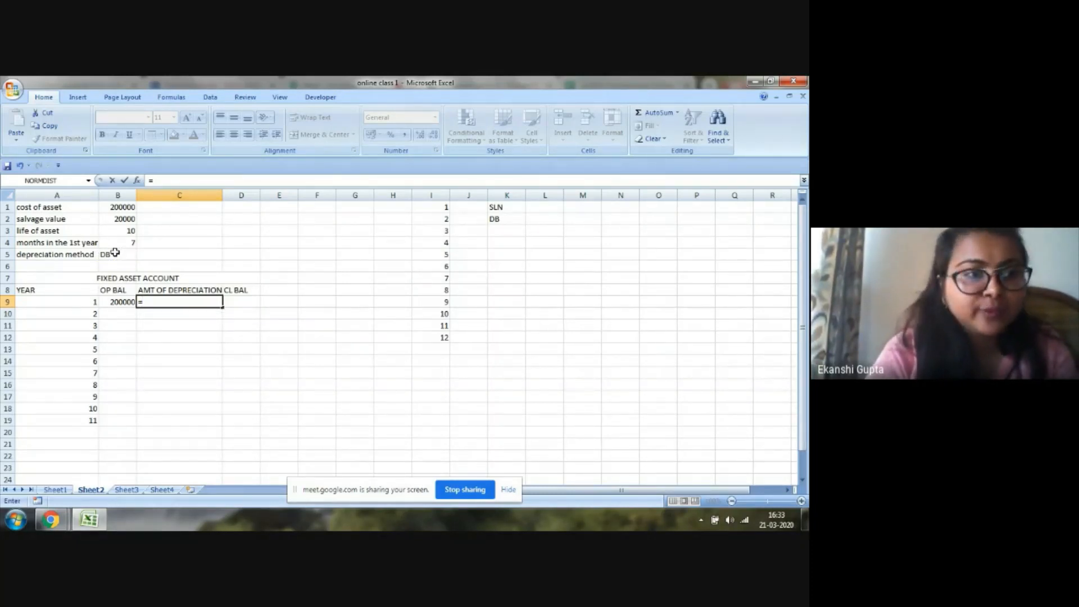
text(IF)
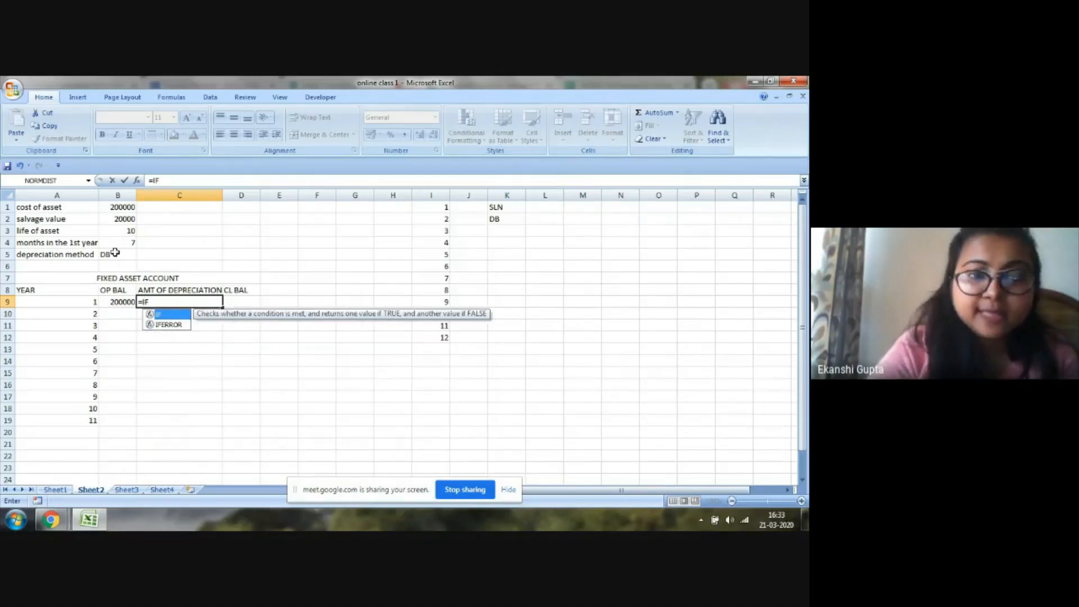
text(()
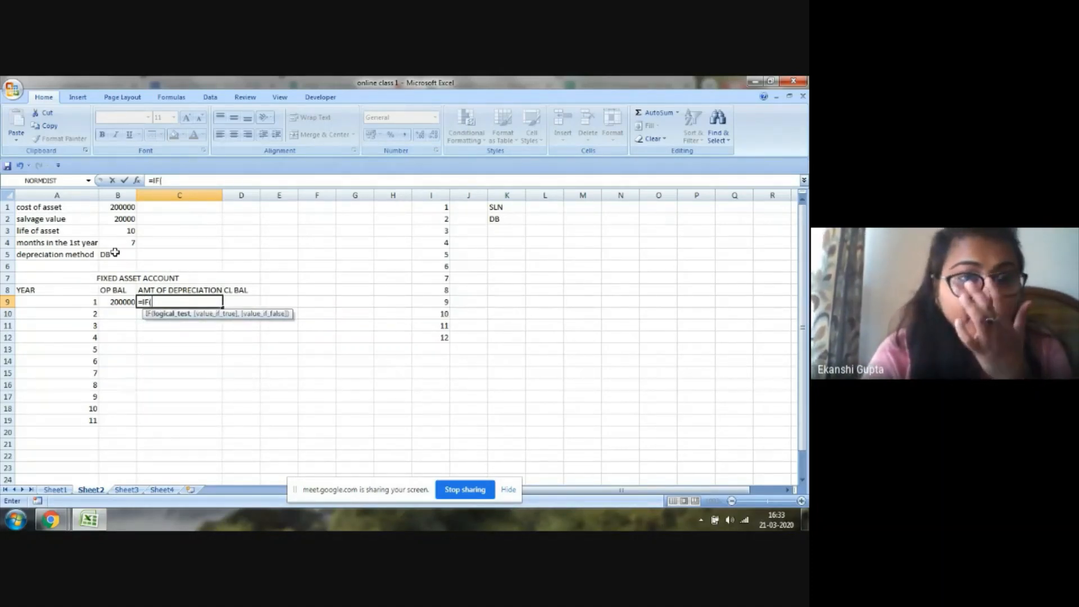
click(114, 252)
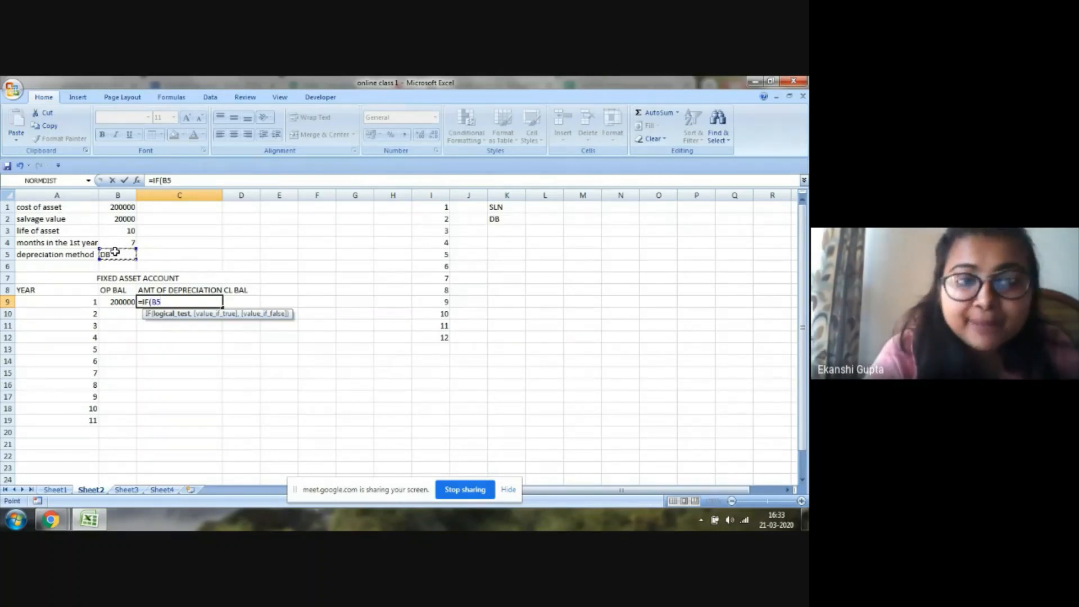
text(=)
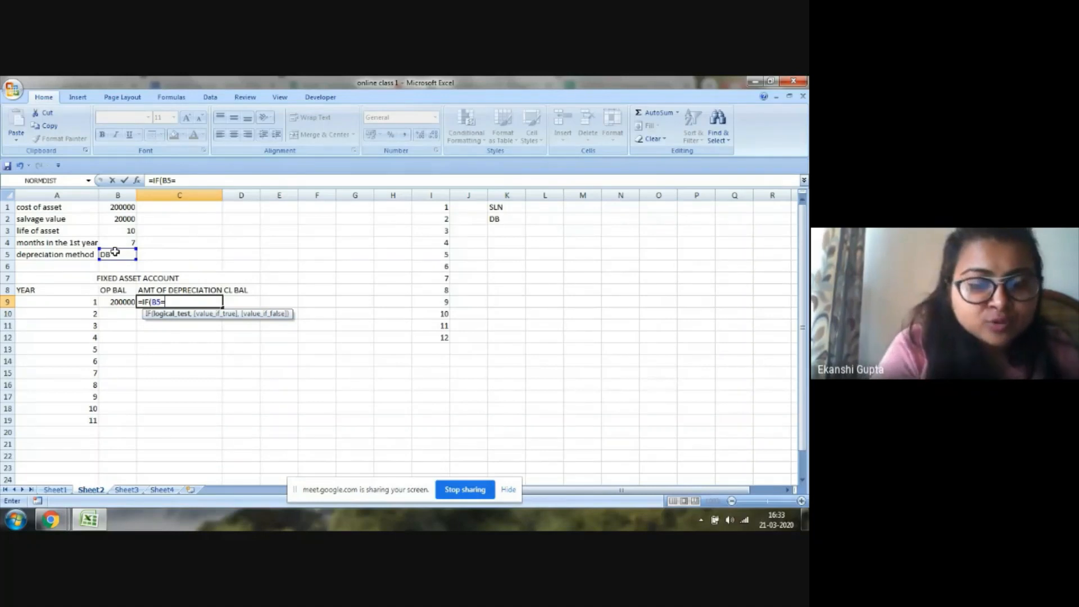
text(D)
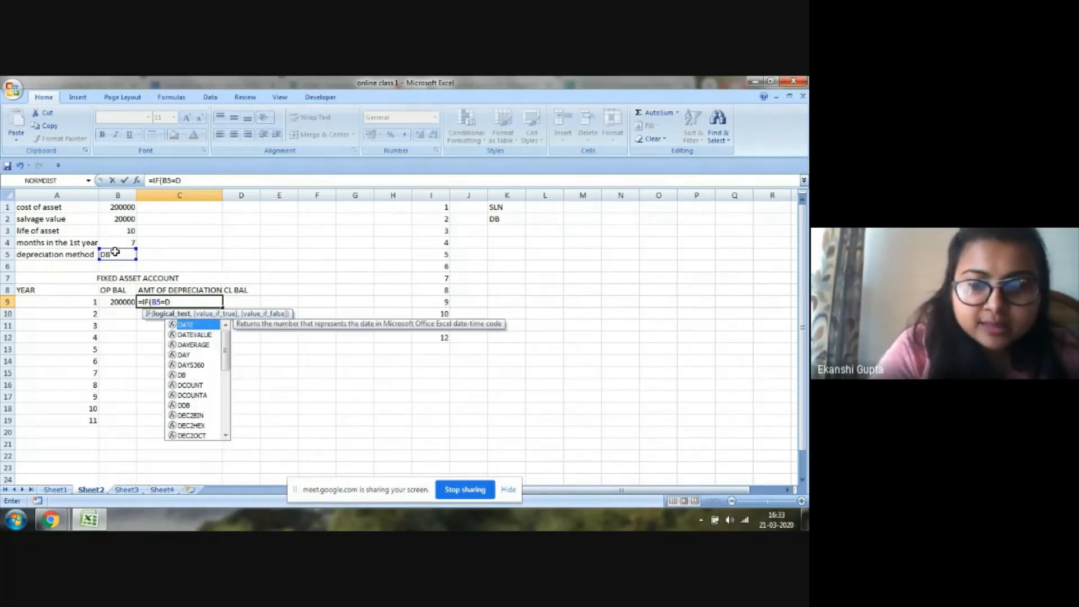
key(BackSpace)
text(")
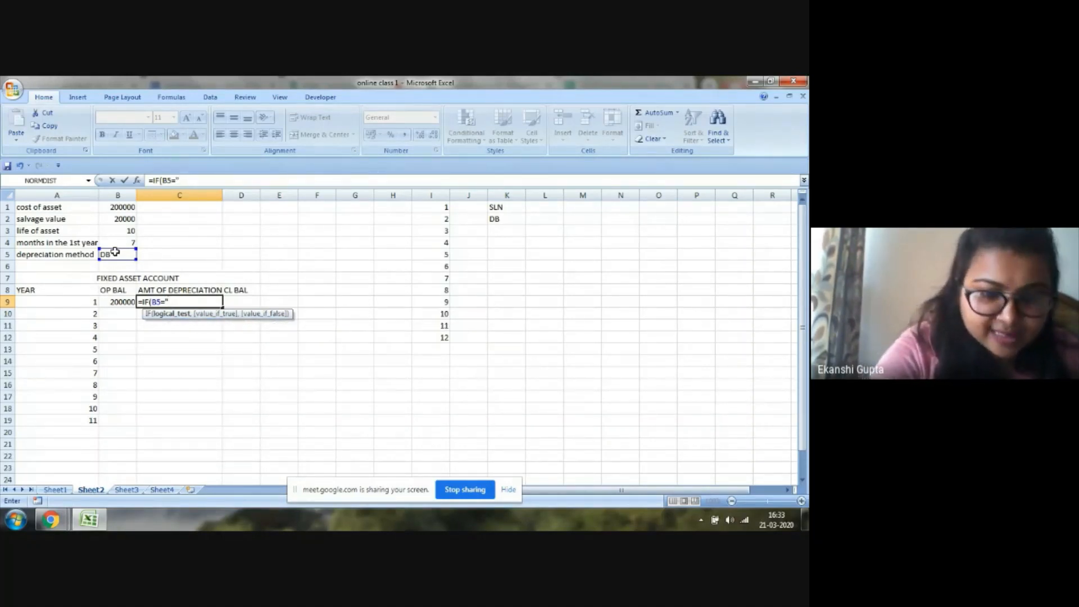
text(DB)
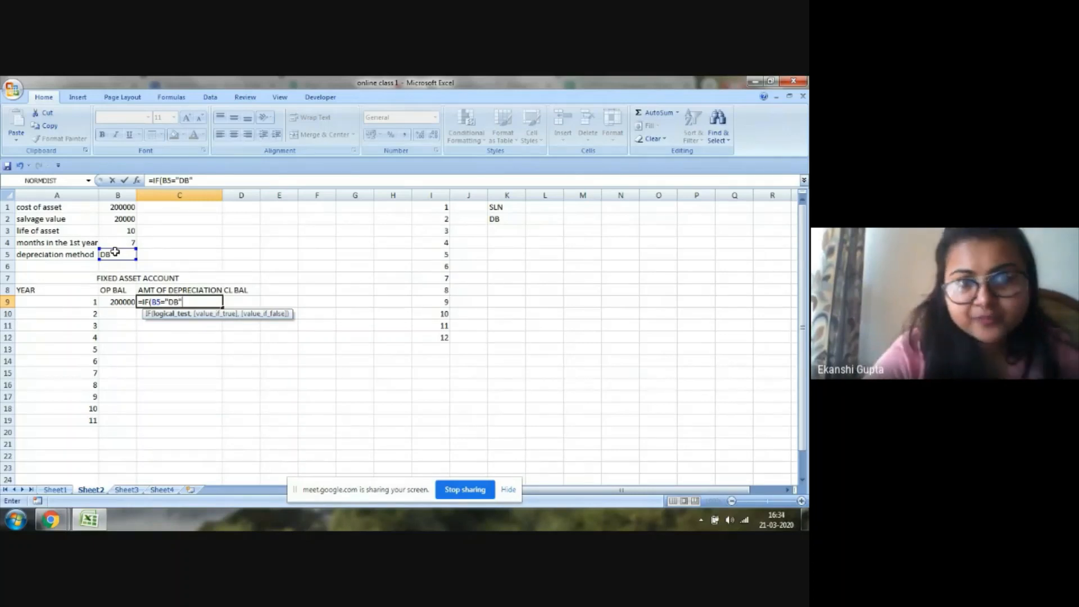
- Add a DB function as the IF formula's true value, with cost B1, salvage B2 and life B3
text(",D)
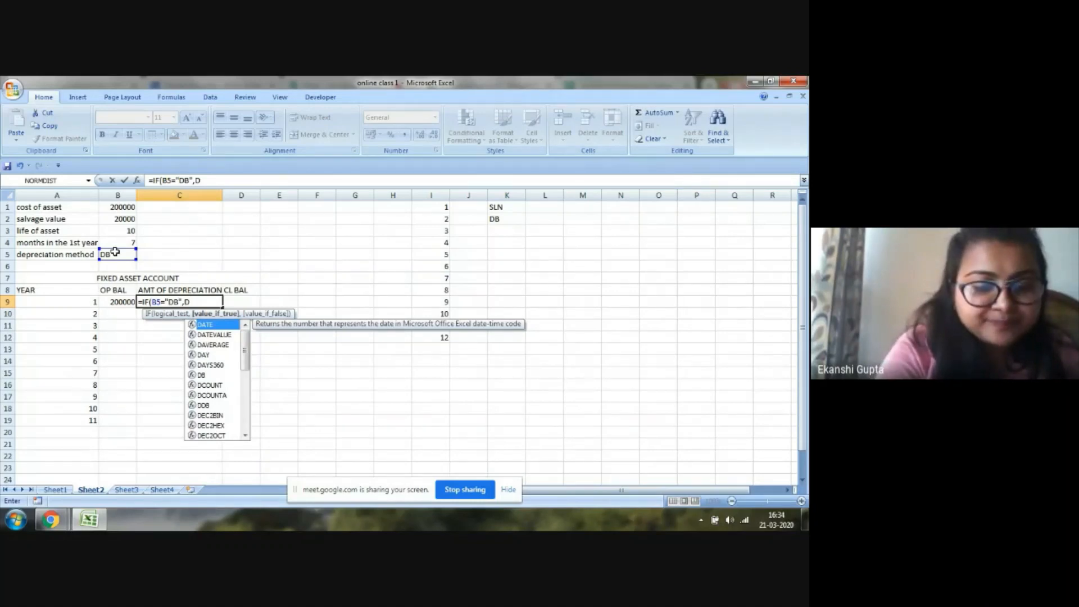
text(B()
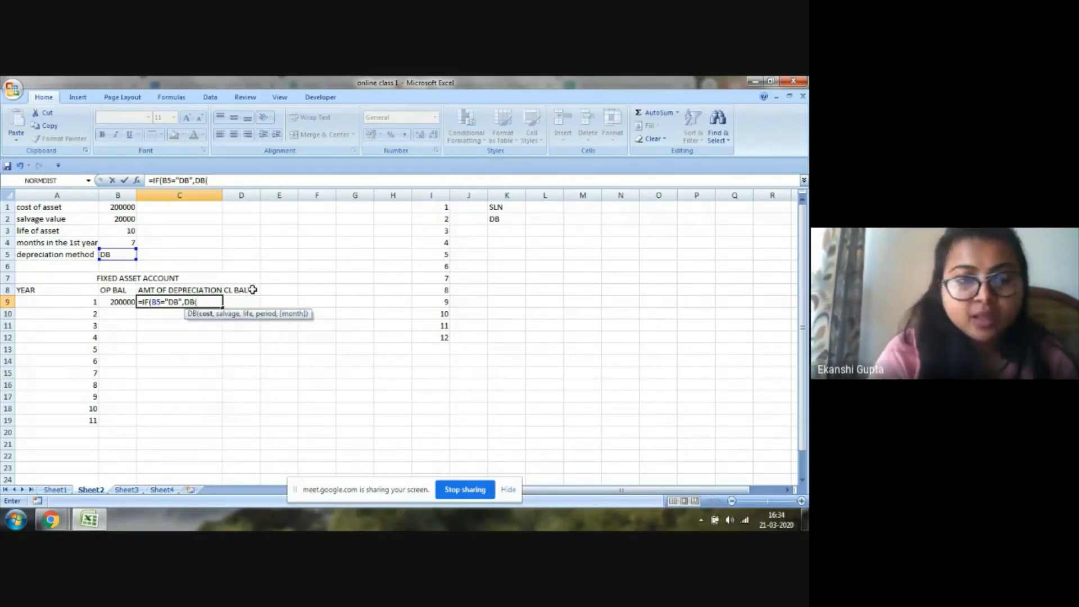
click(126, 208)
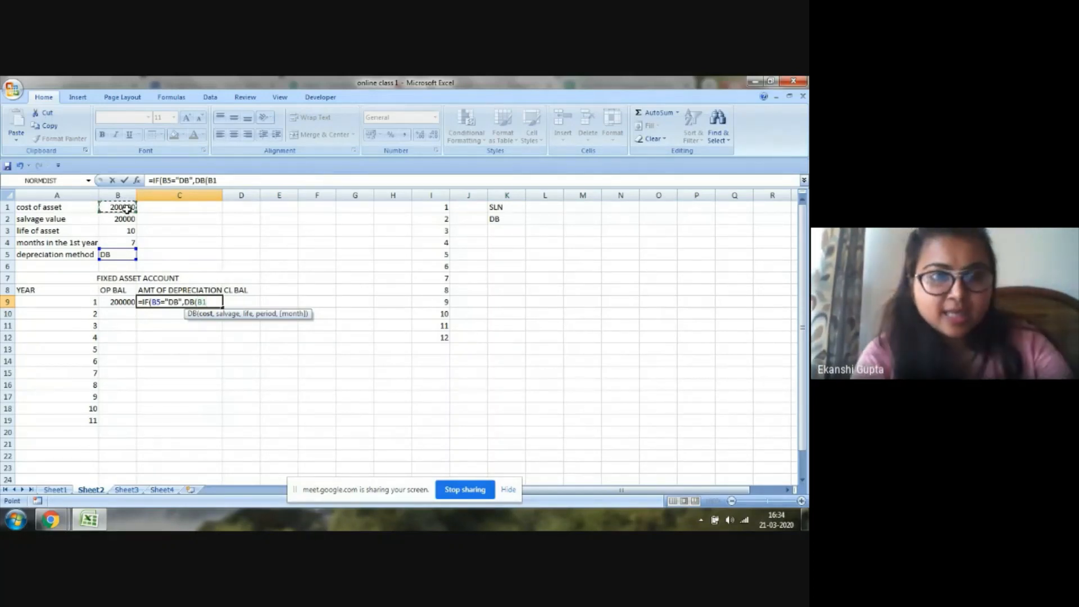
text(,)
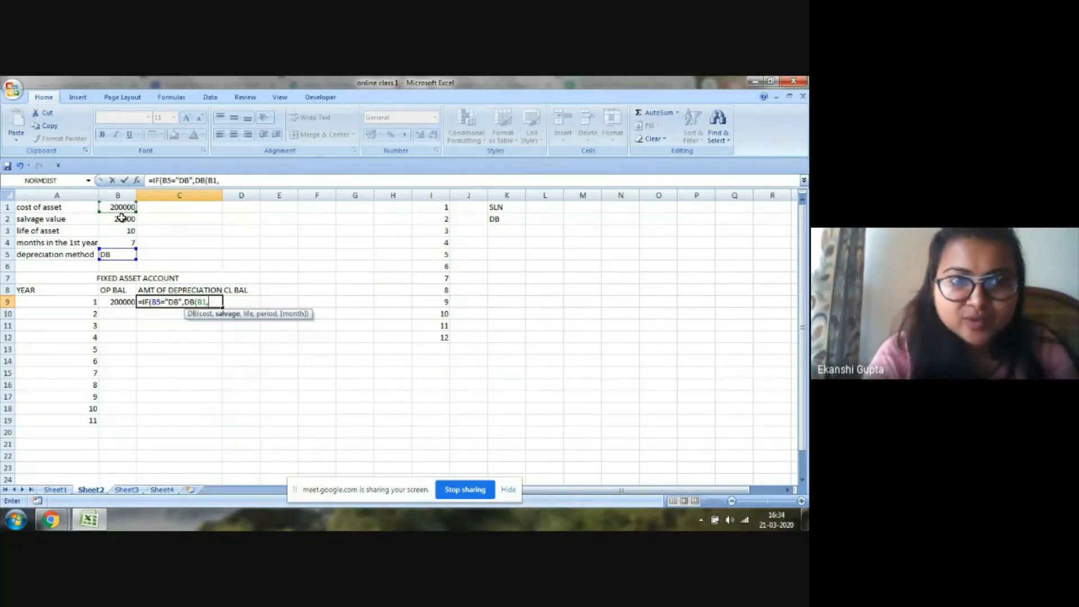
click(121, 218)
text(,)
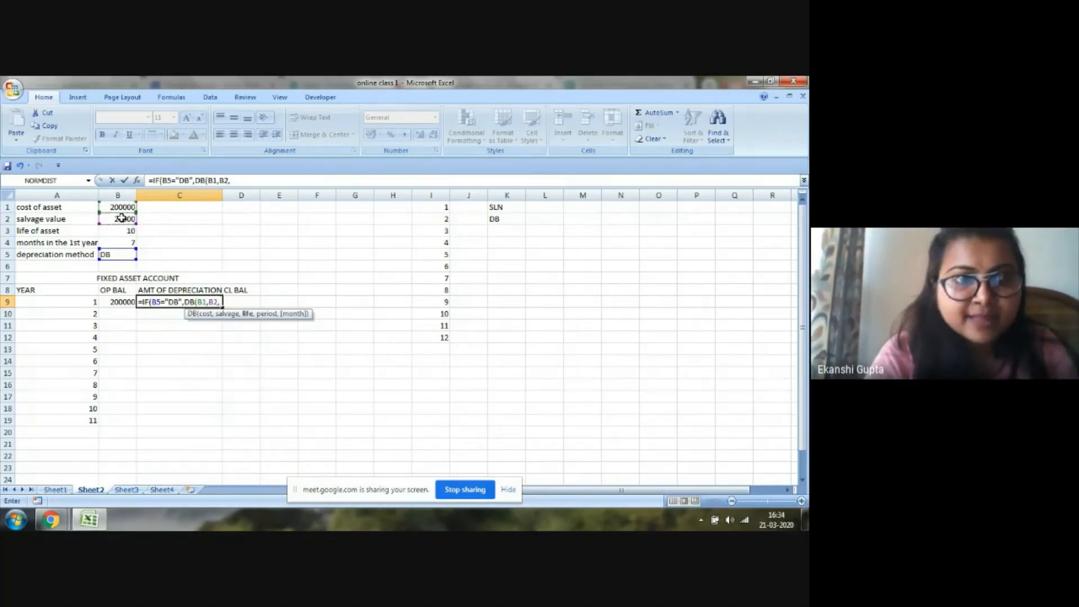
click(124, 231)
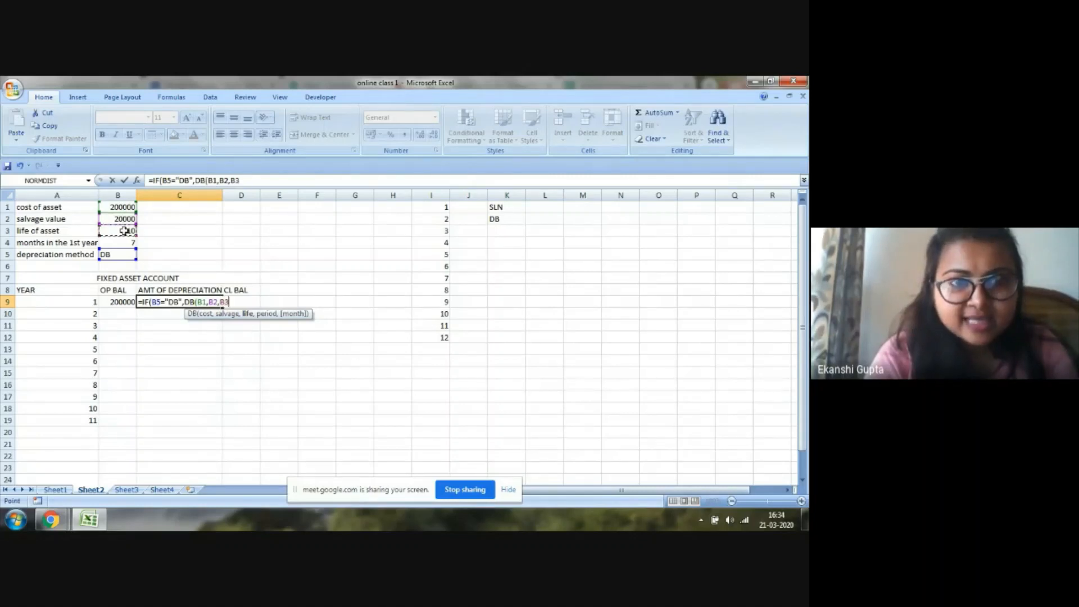
text(,)
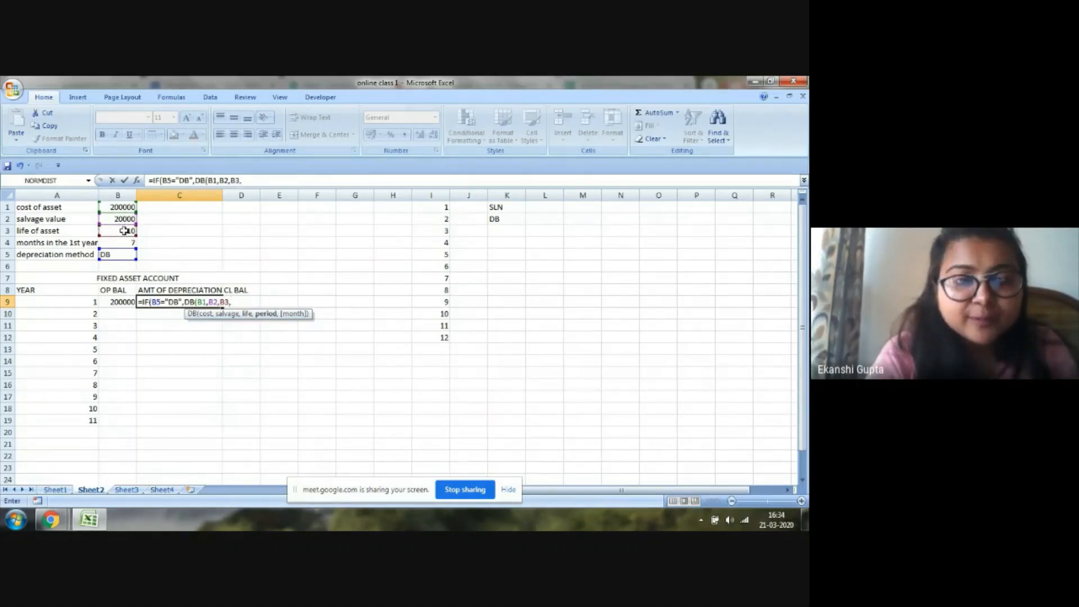
- Complete the DB function in C9 with A9 as the period and B4 as the month, and close its parenthesis
click(69, 303)
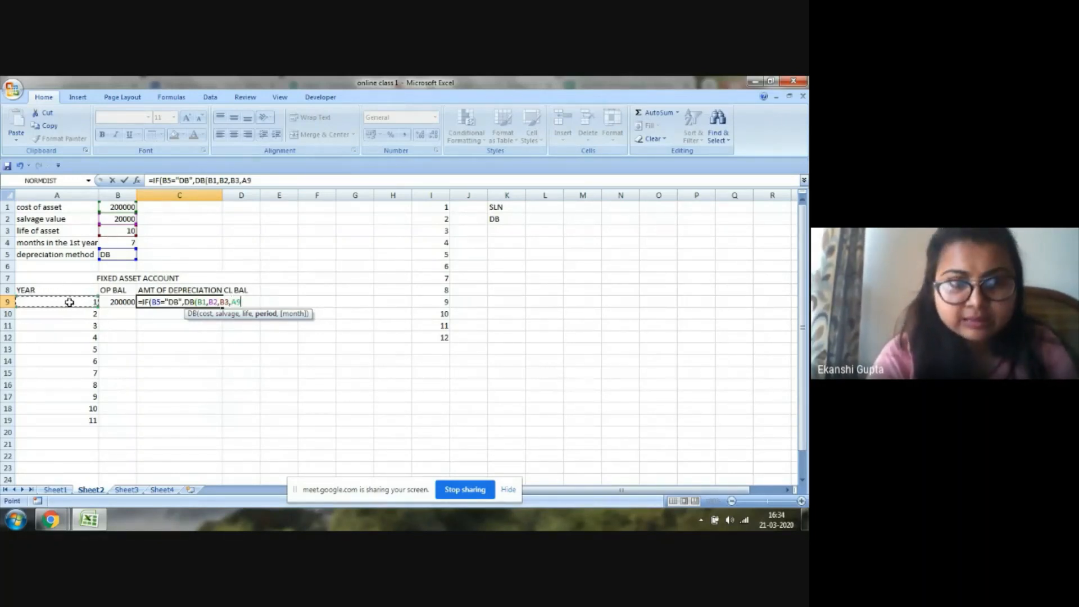
text(,)
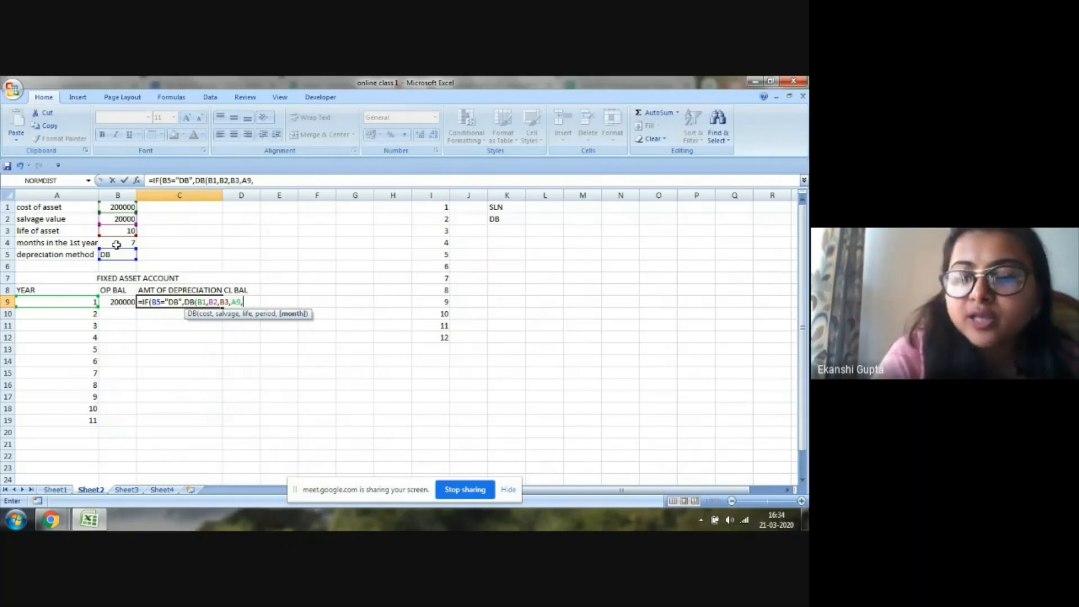
key(BackSpace)
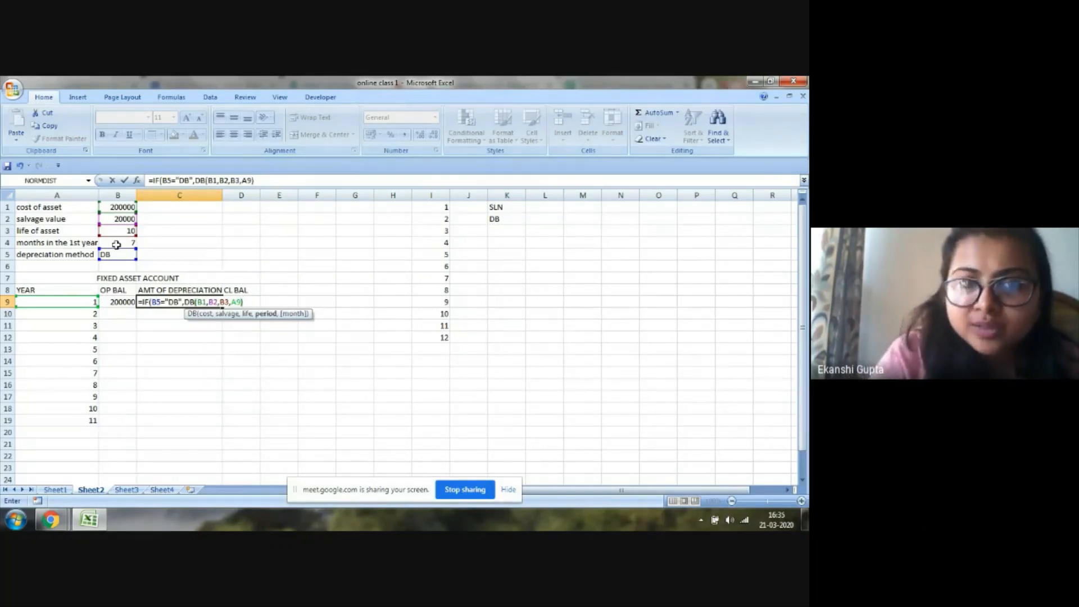
key(BackSpace)
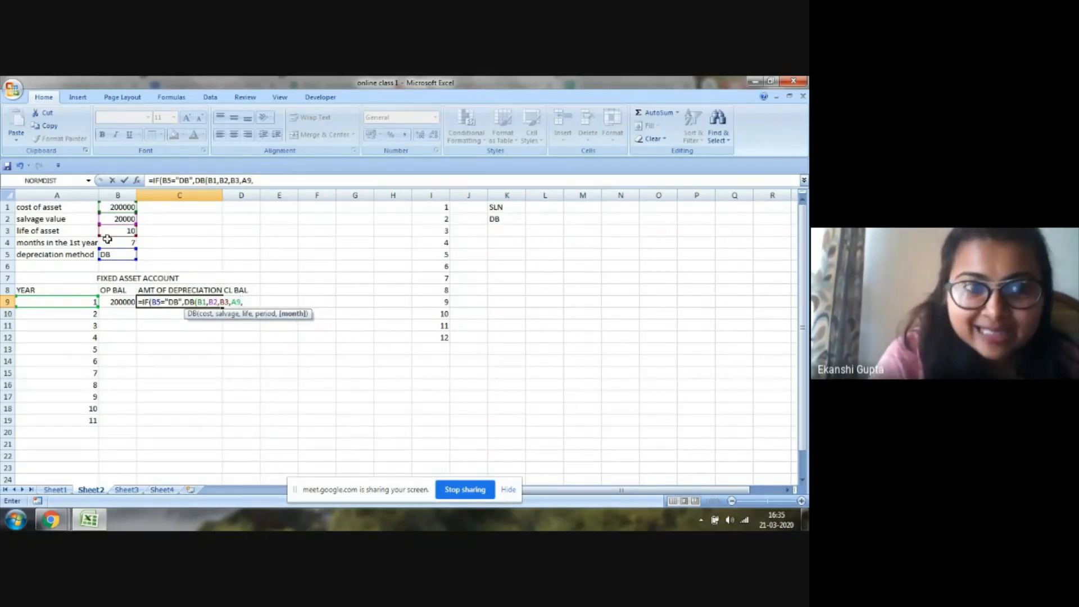
text(,)
click(111, 241)
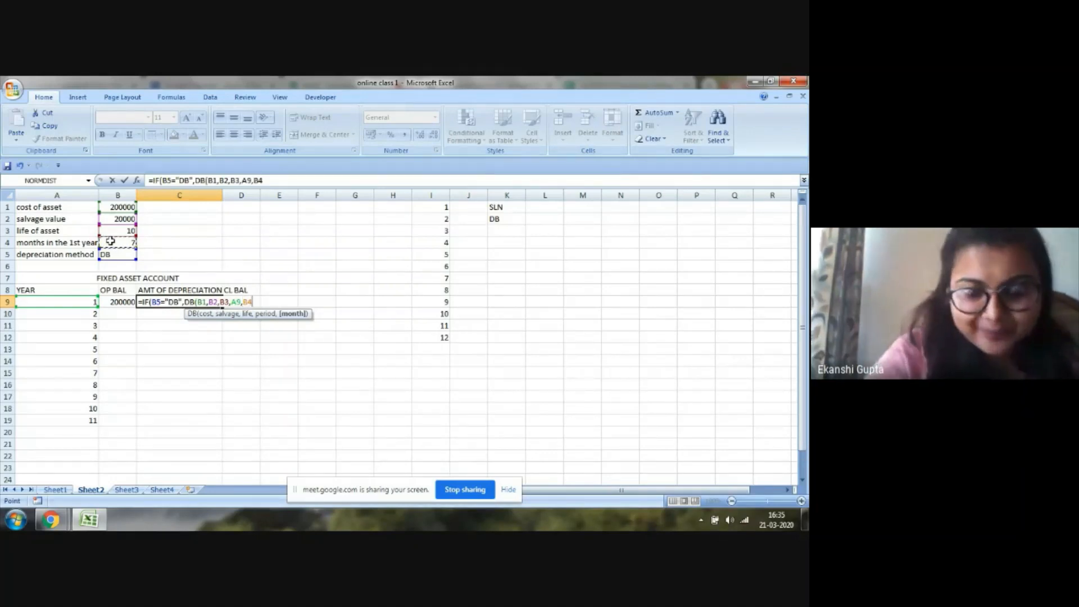
text())
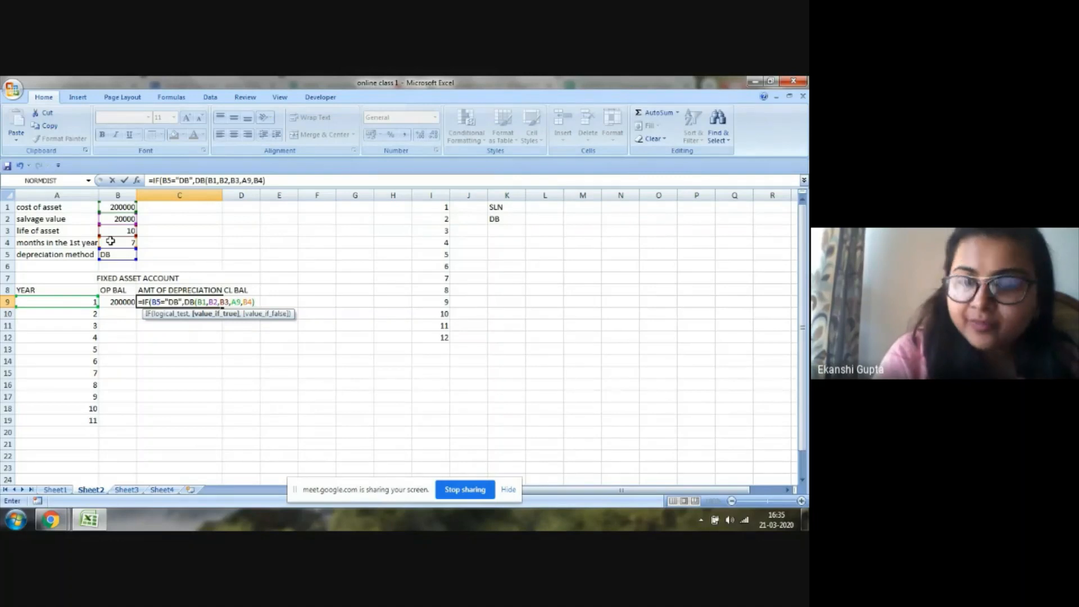
- Add an SLN function as the IF formula's false value in C9, with cost B1, salvage B2 and life B3
text(,)
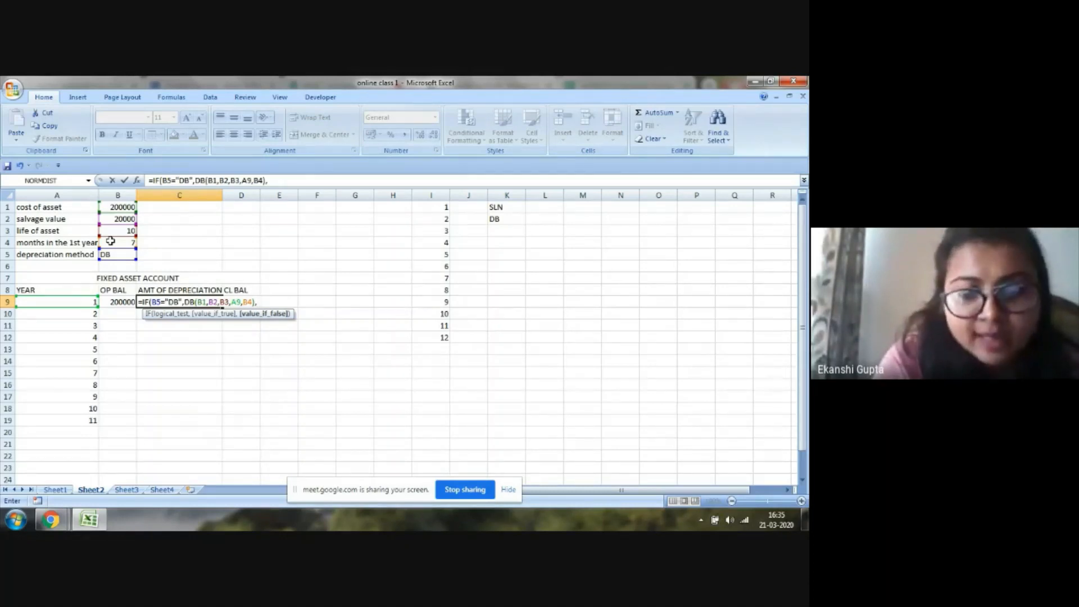
text(SLN)
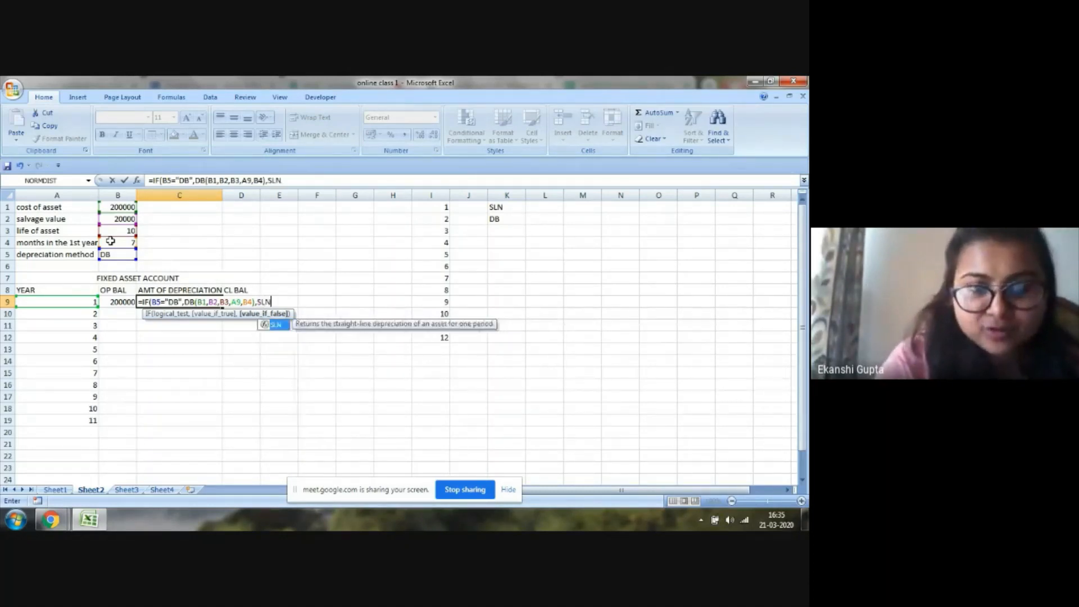
text(()
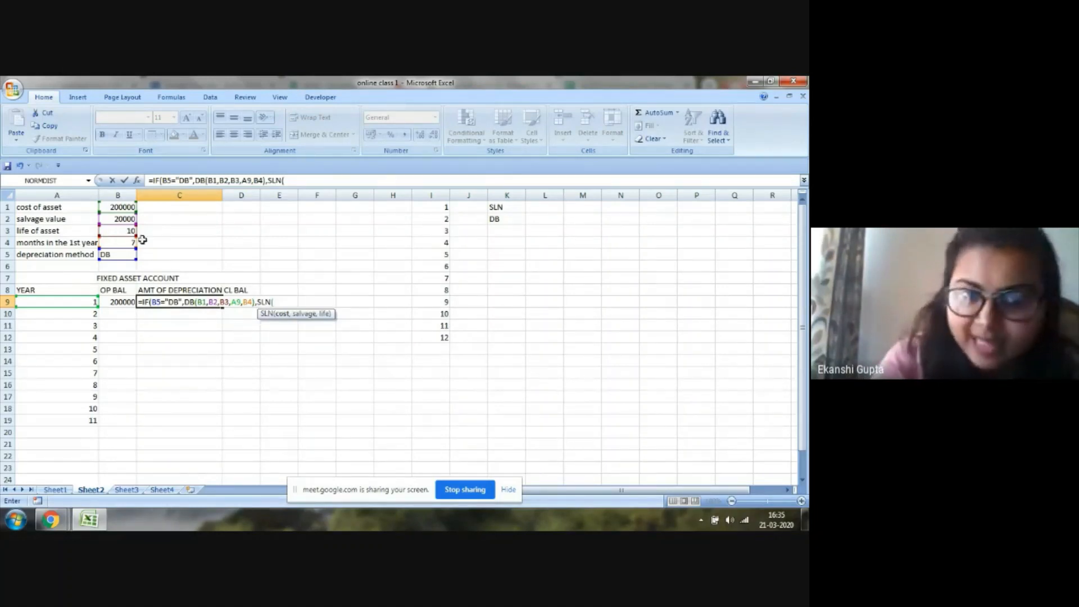
click(126, 207)
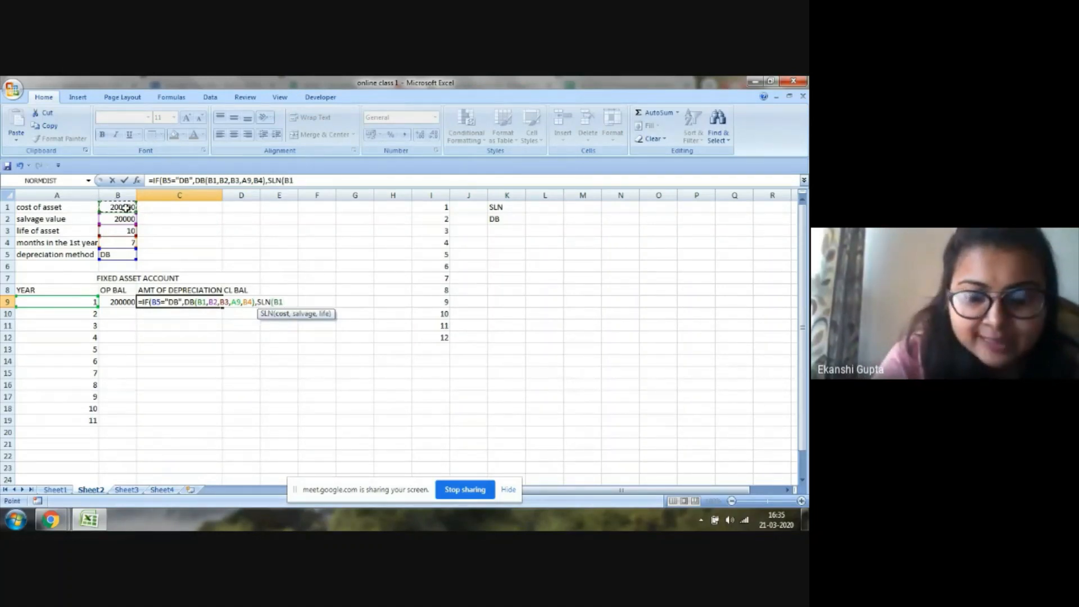
text(,)
click(126, 219)
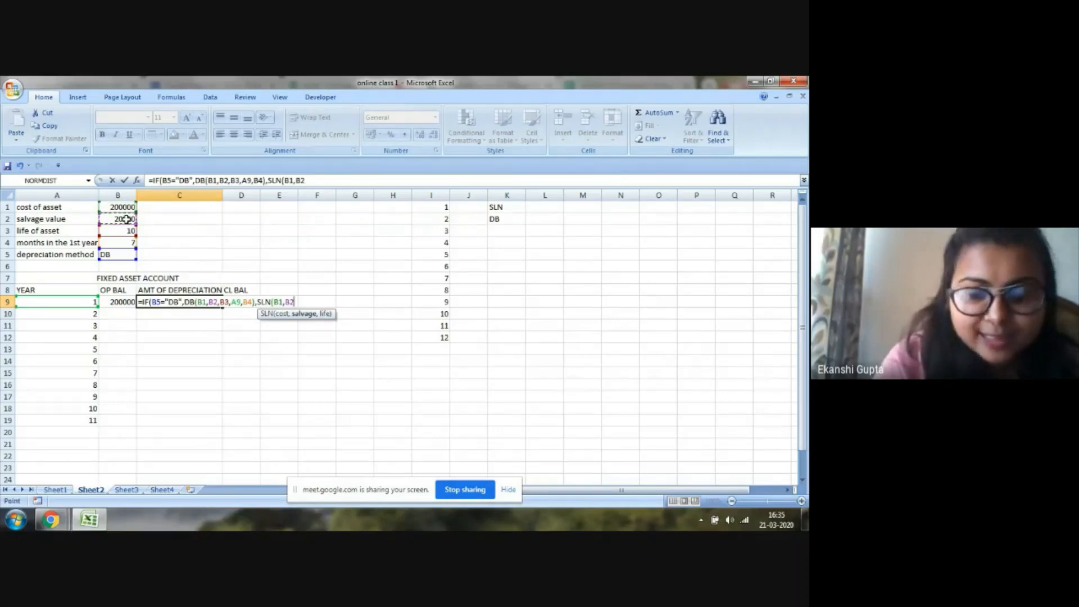
text(,)
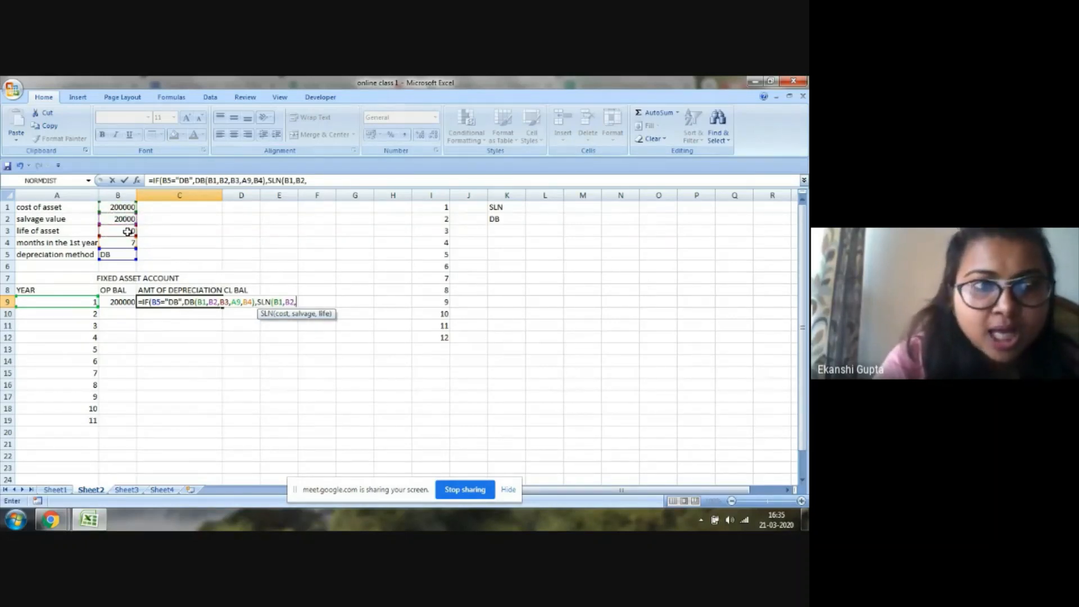
click(128, 231)
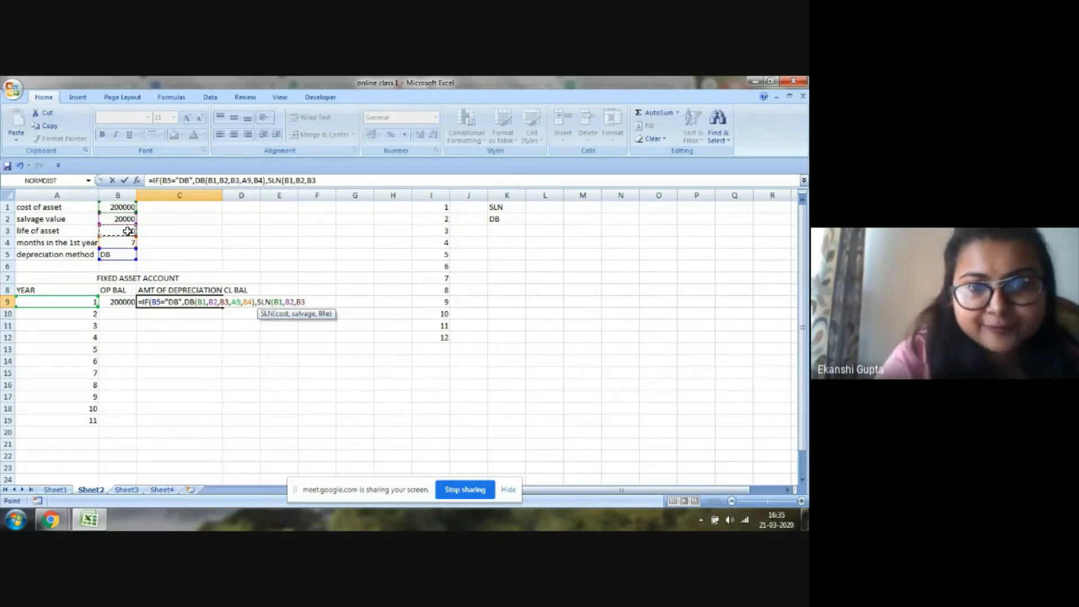
text())
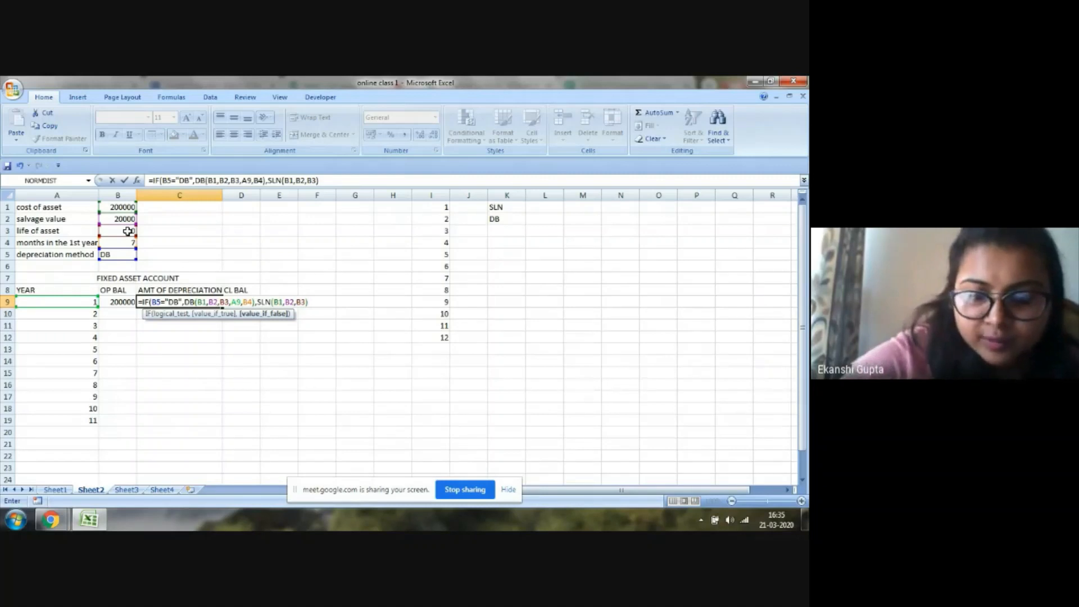
- Prorate the SLN result in C9 by multiplying it by B4/12, and complete the IF formula
text(*)
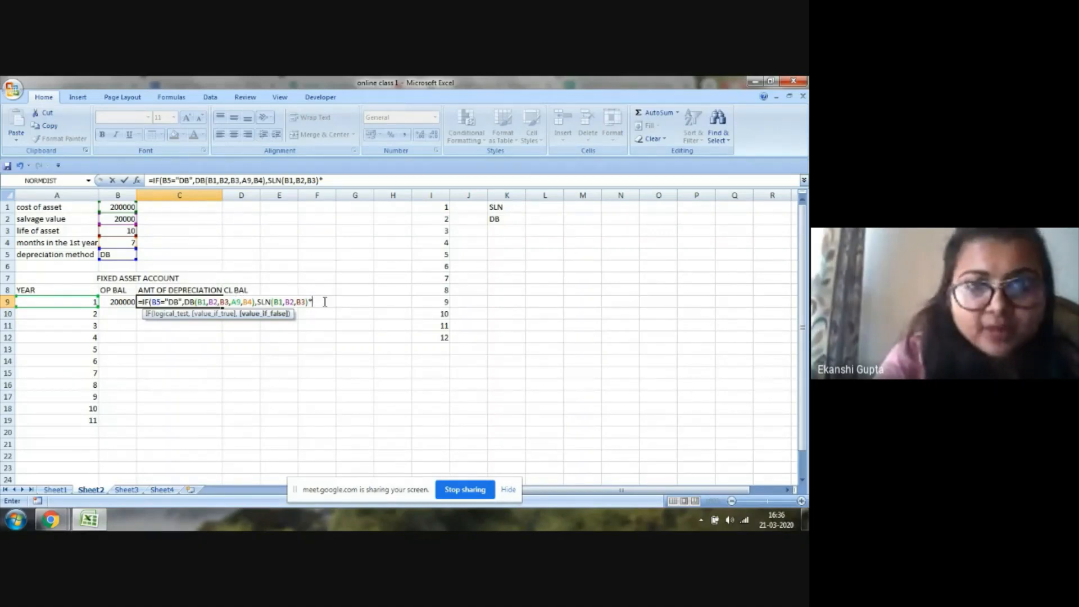
click(121, 239)
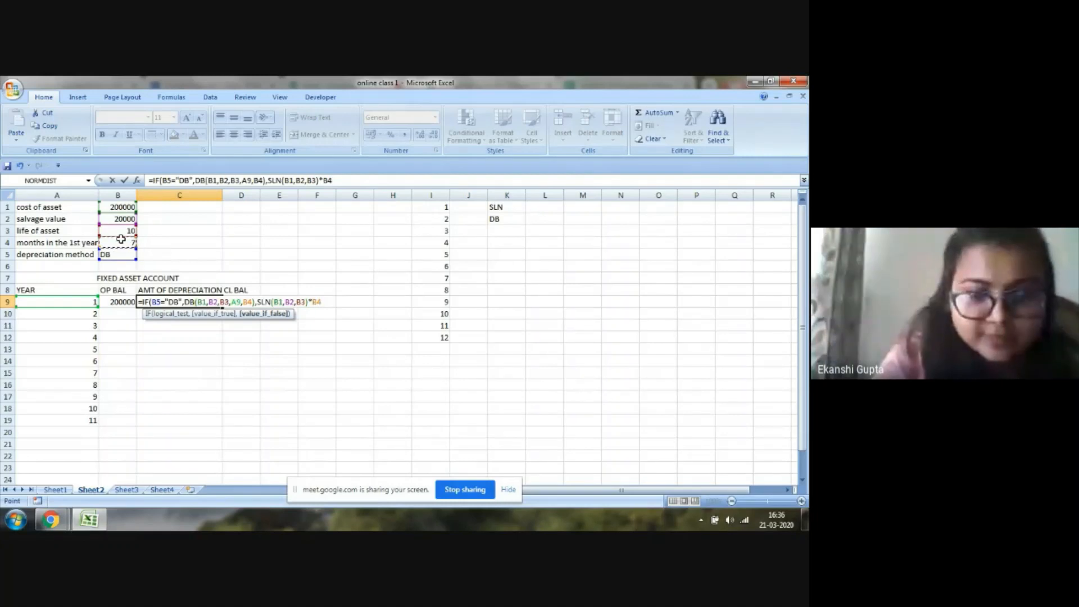
text(/)
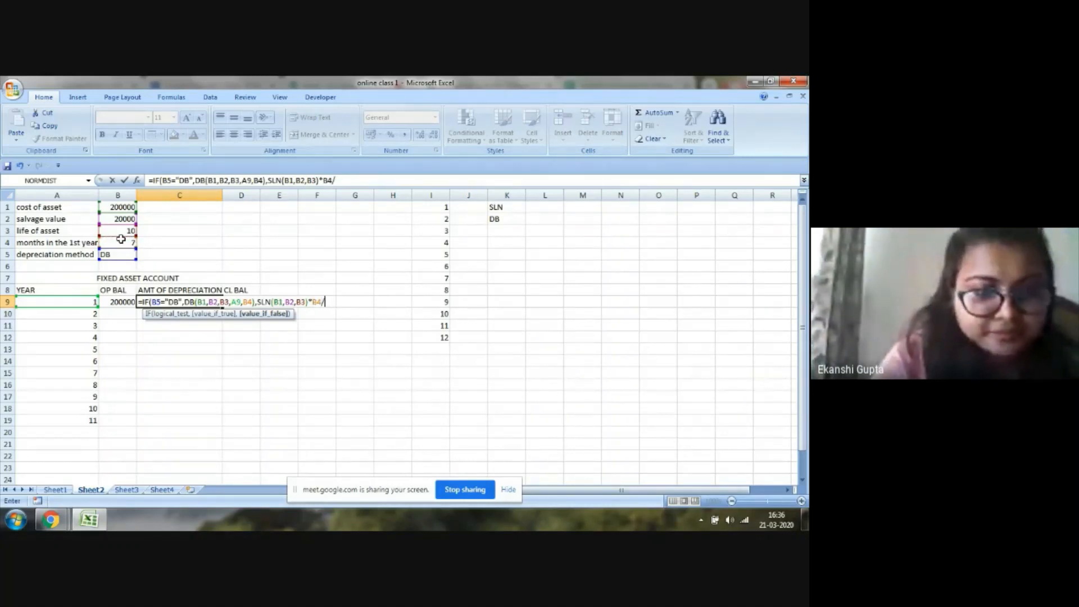
text(12)
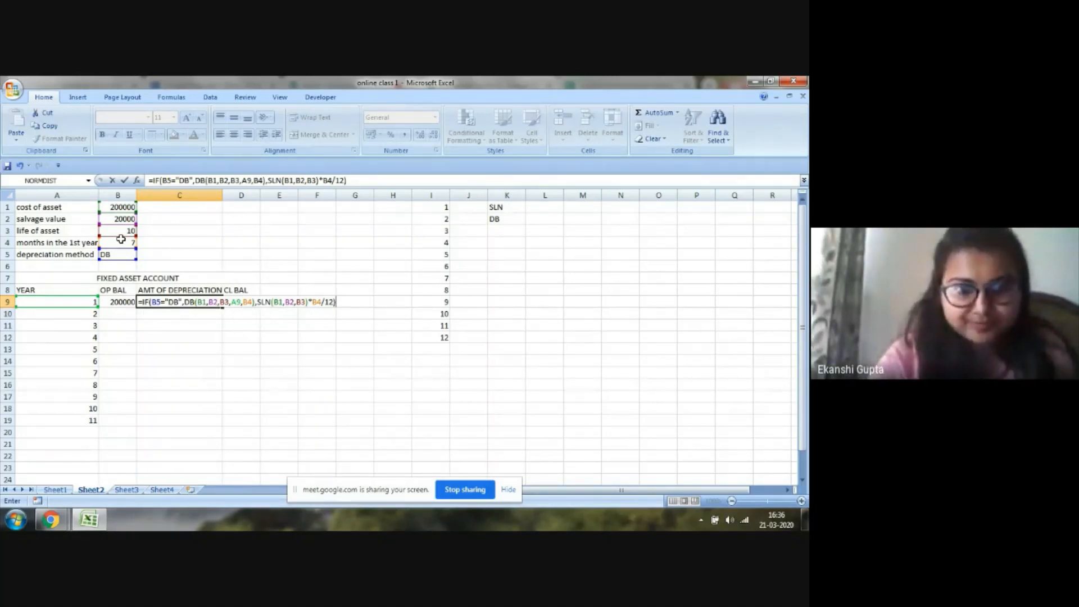
key(Return)
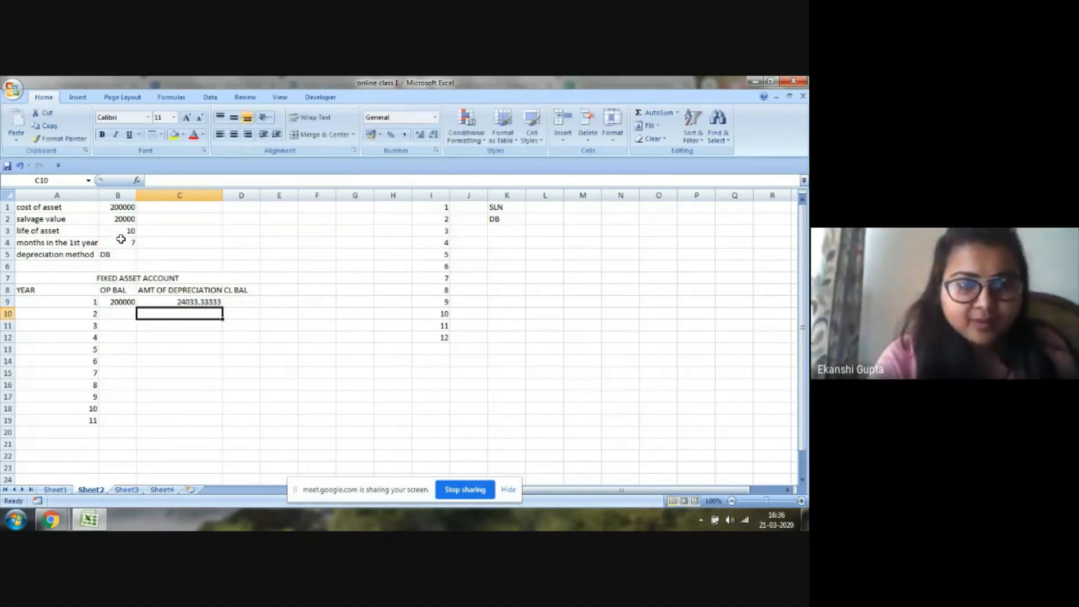
- Calculate the first-year closing balance in D9 with the formula =B9-C9
click(238, 300)
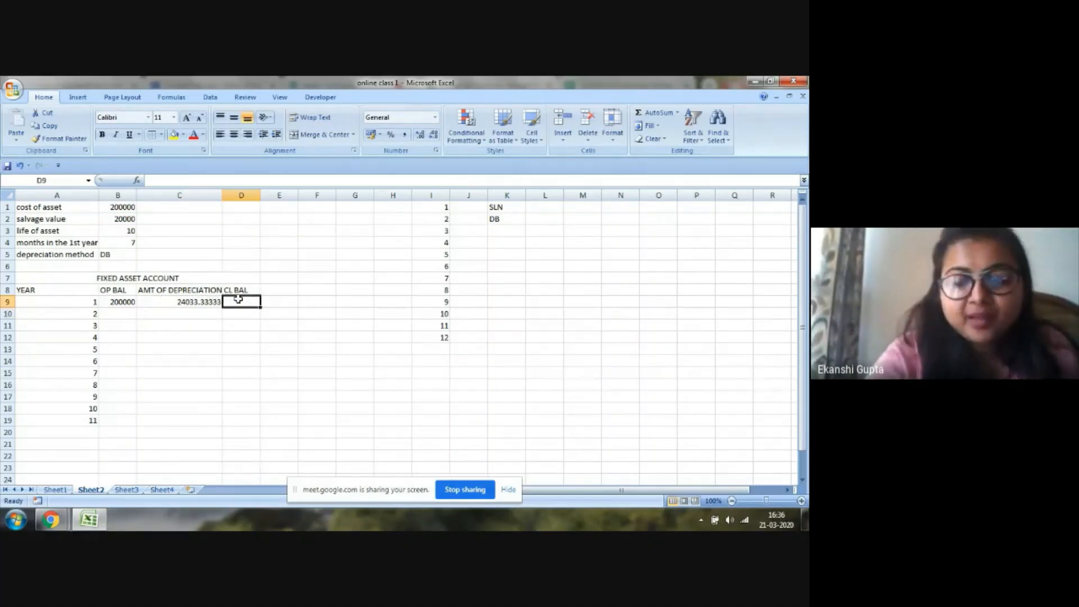
text(=)
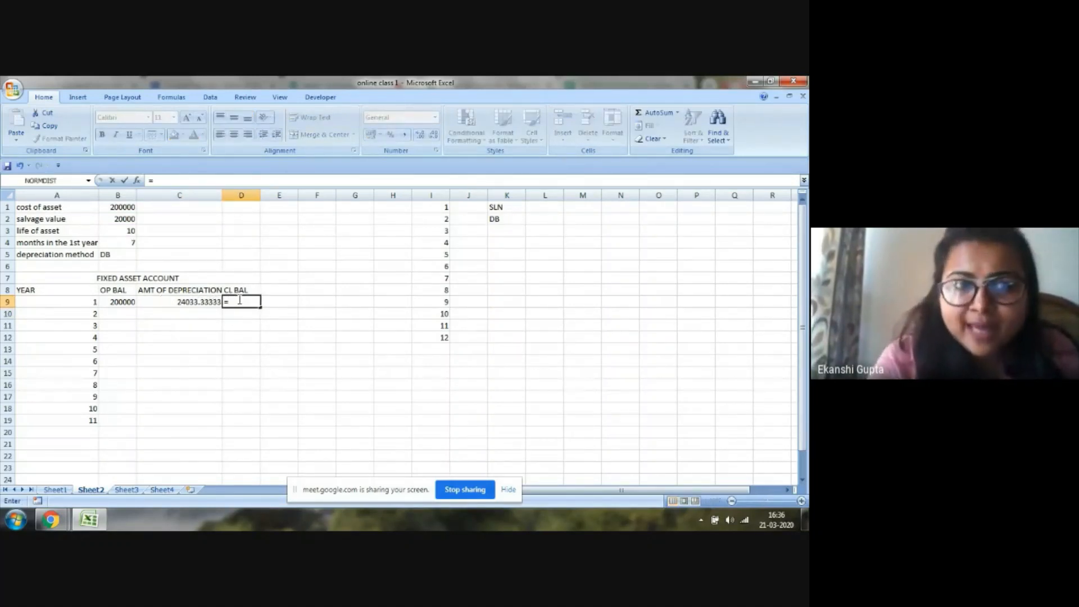
click(115, 301)
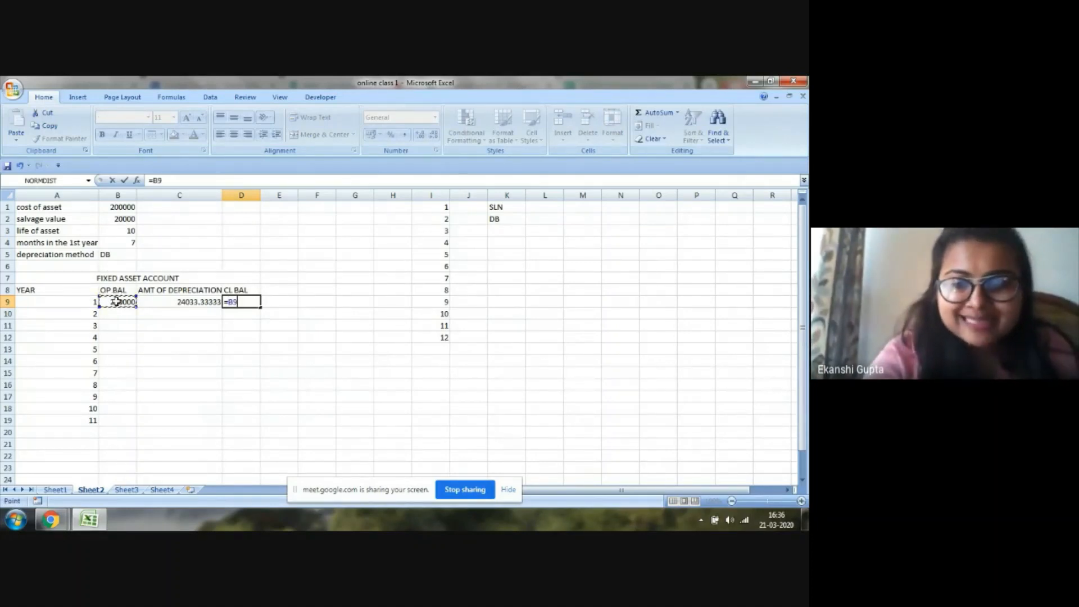
text(-)
click(159, 304)
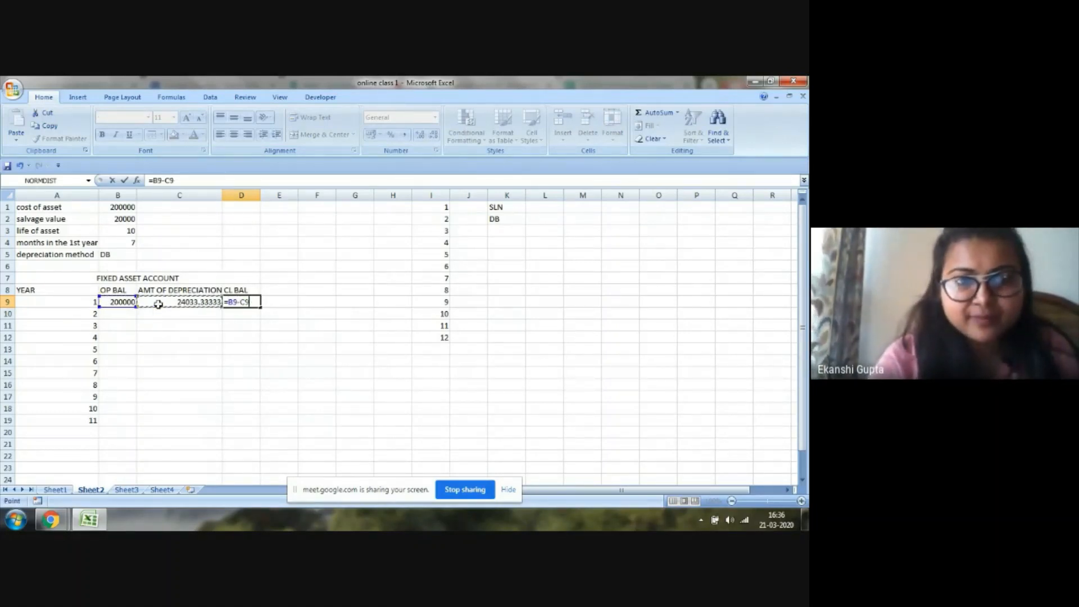
key(Return)
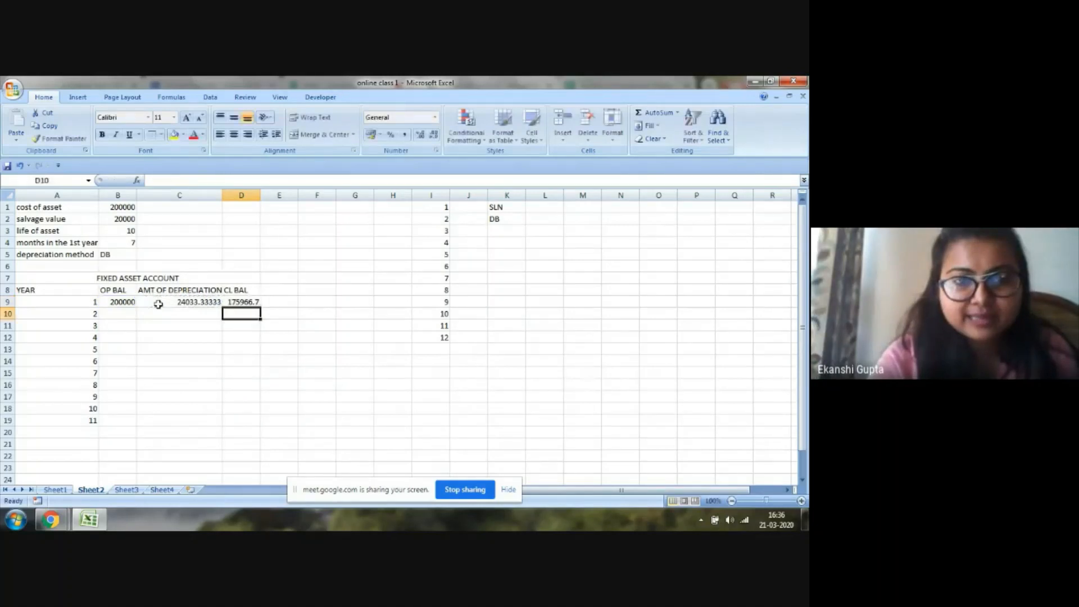
- Link the second-year opening balance in B10 to the first-year closing balance with the formula =D9
click(121, 313)
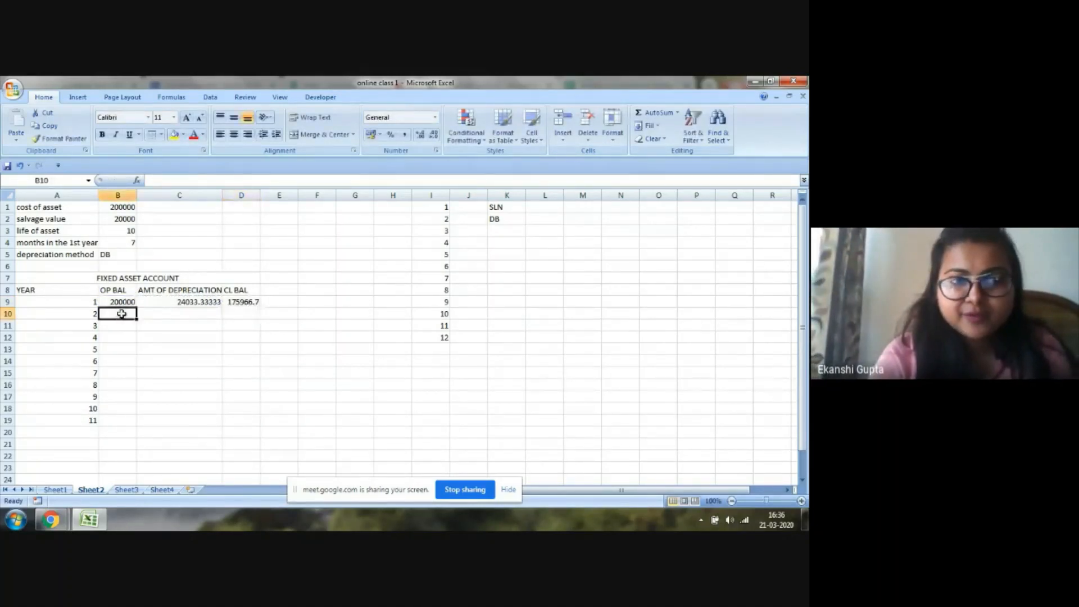
text(=)
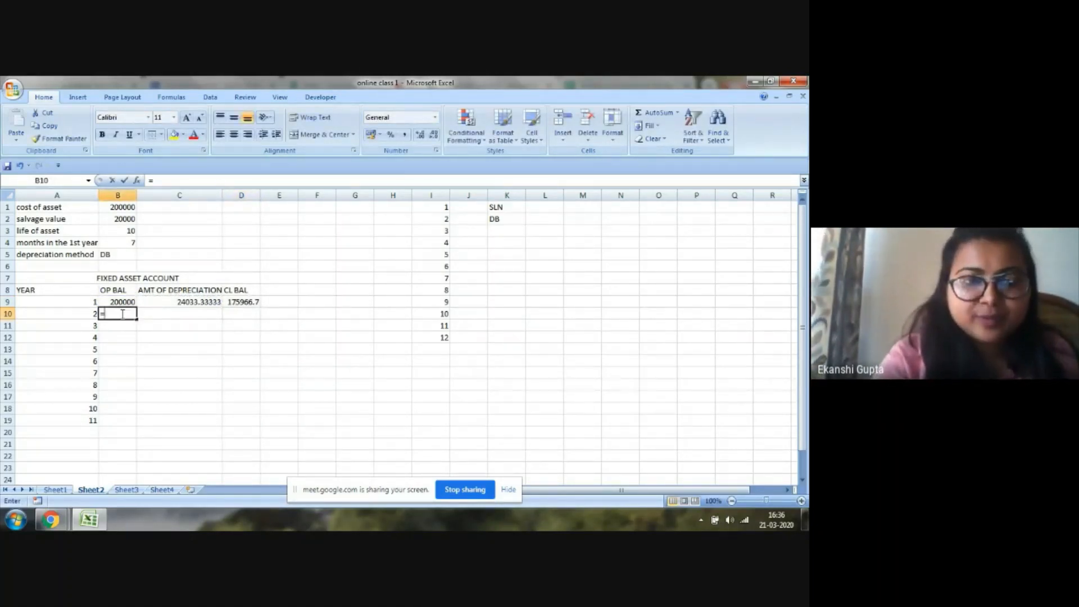
click(246, 301)
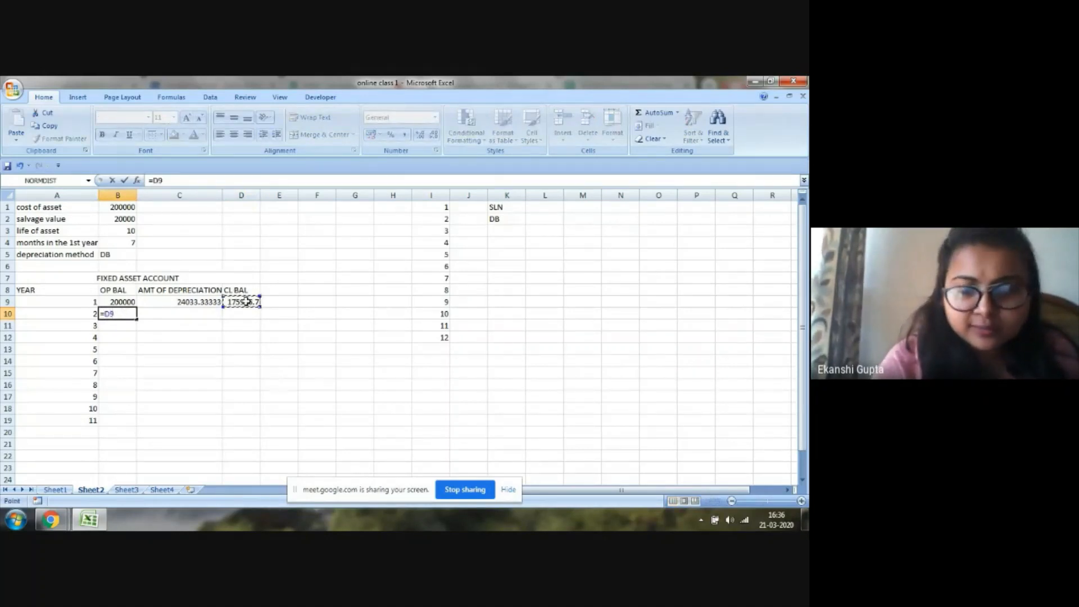
key(Return)
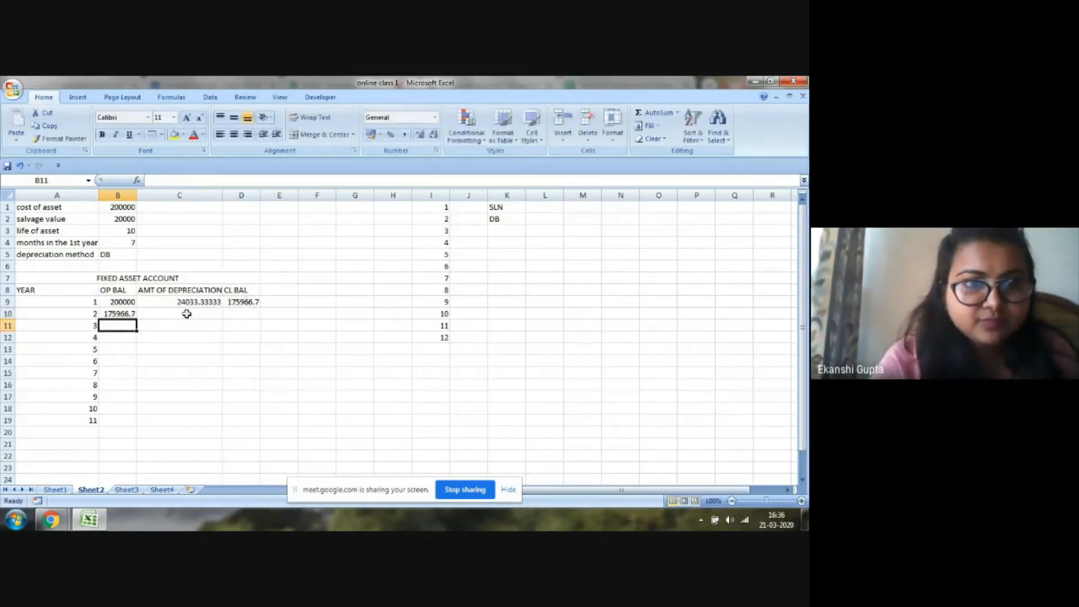
- Make the DB function's cost, salvage, life and month references in C9 absolute as $B$1, $B$2, $B$3 and $B$4
click(187, 313)
click(187, 302)
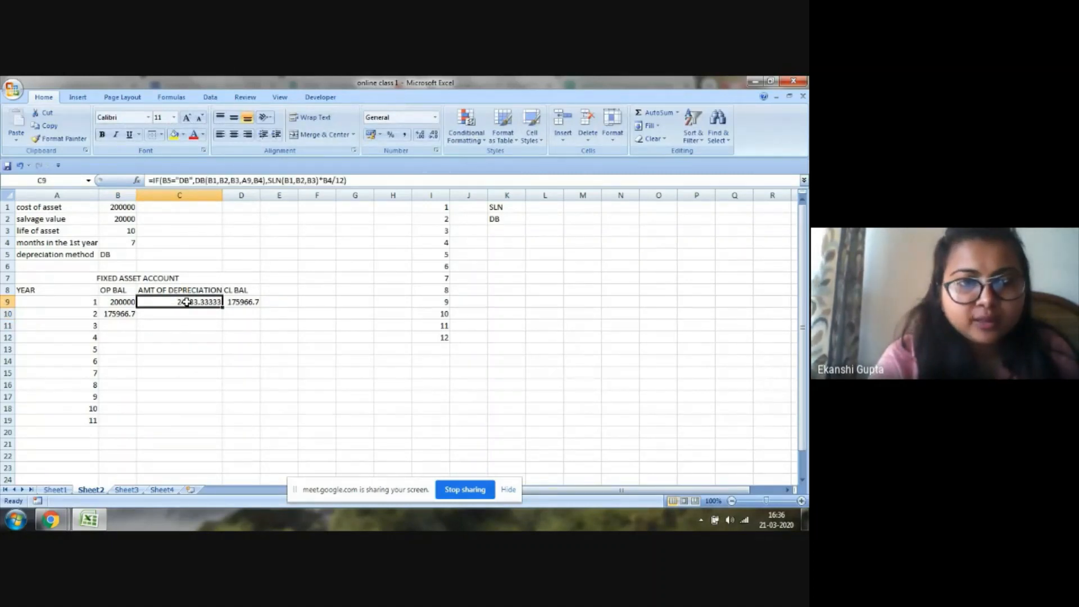
double_click(186, 302)
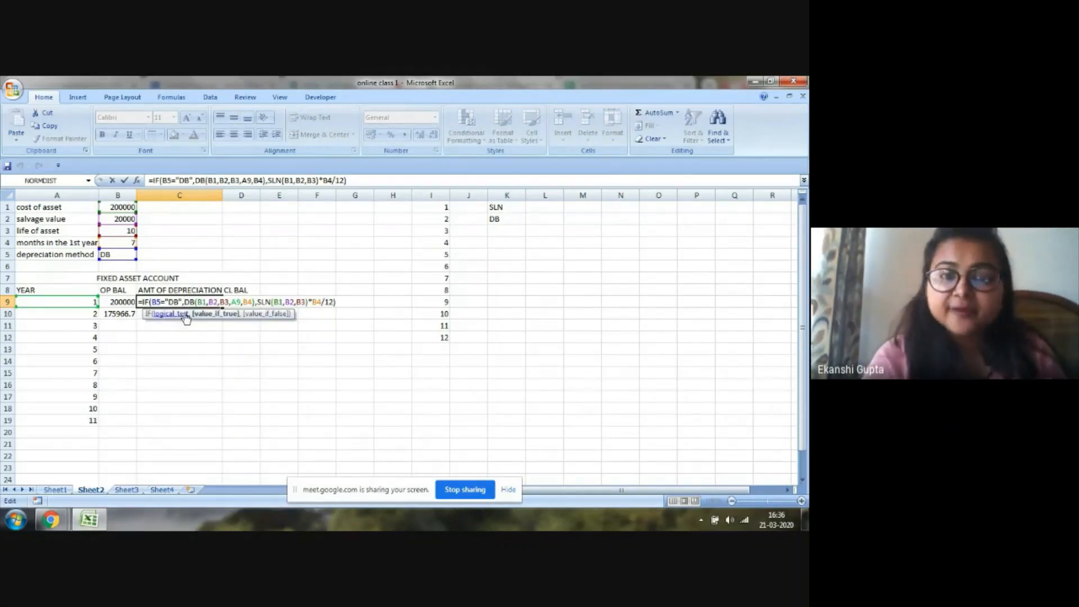
click(205, 301)
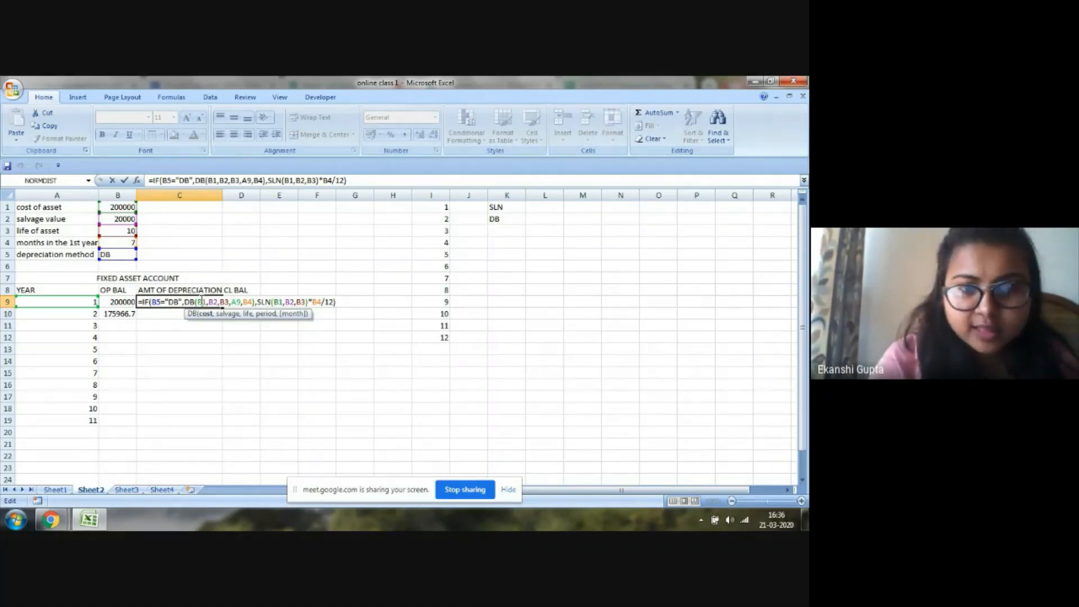
key(F4)
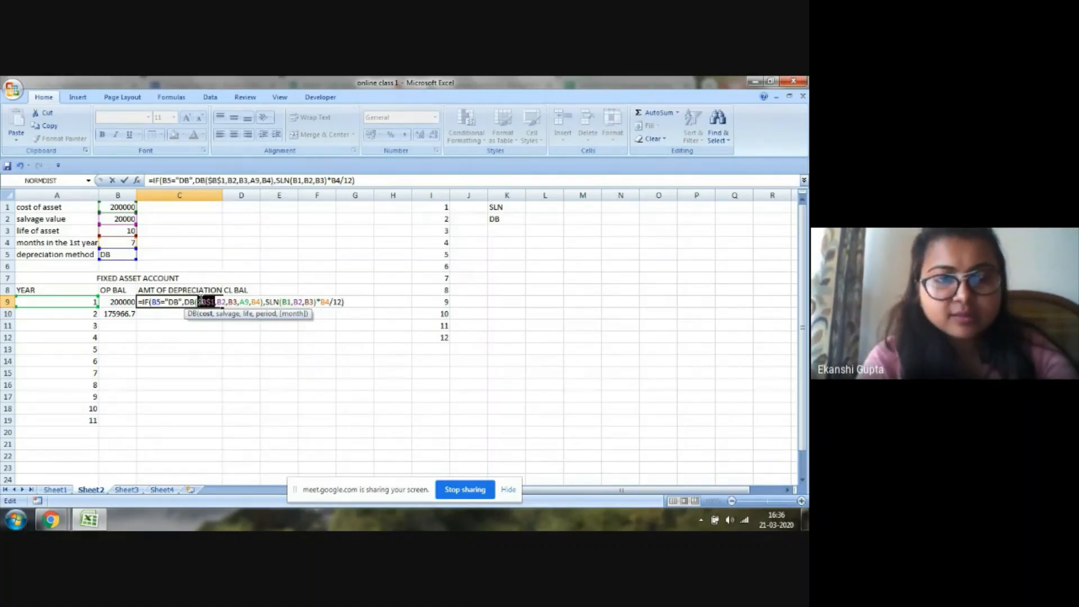
double_click(221, 302)
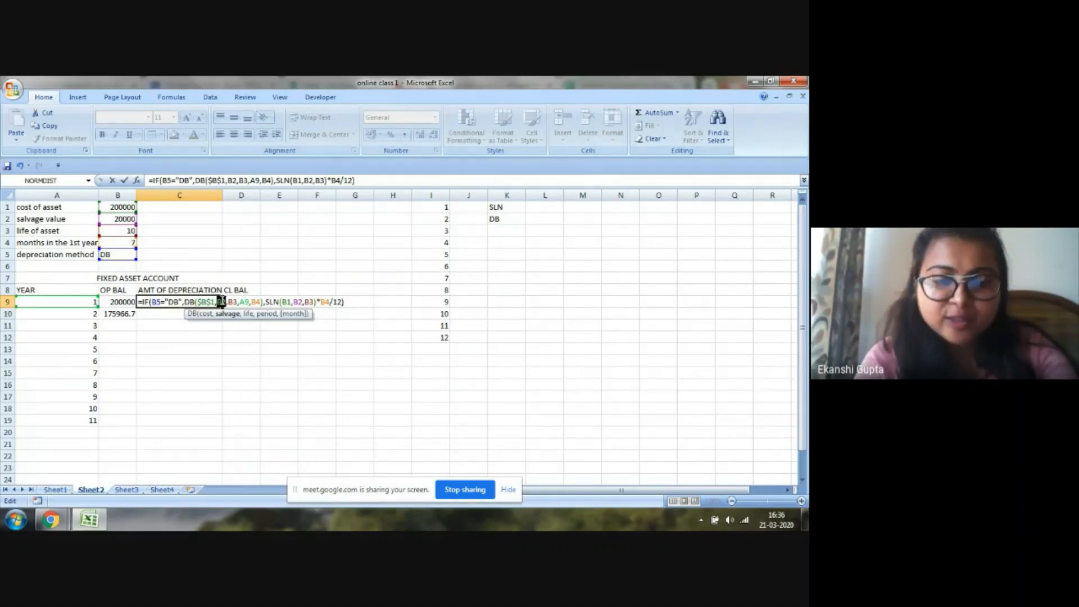
key(F4)
click(242, 302)
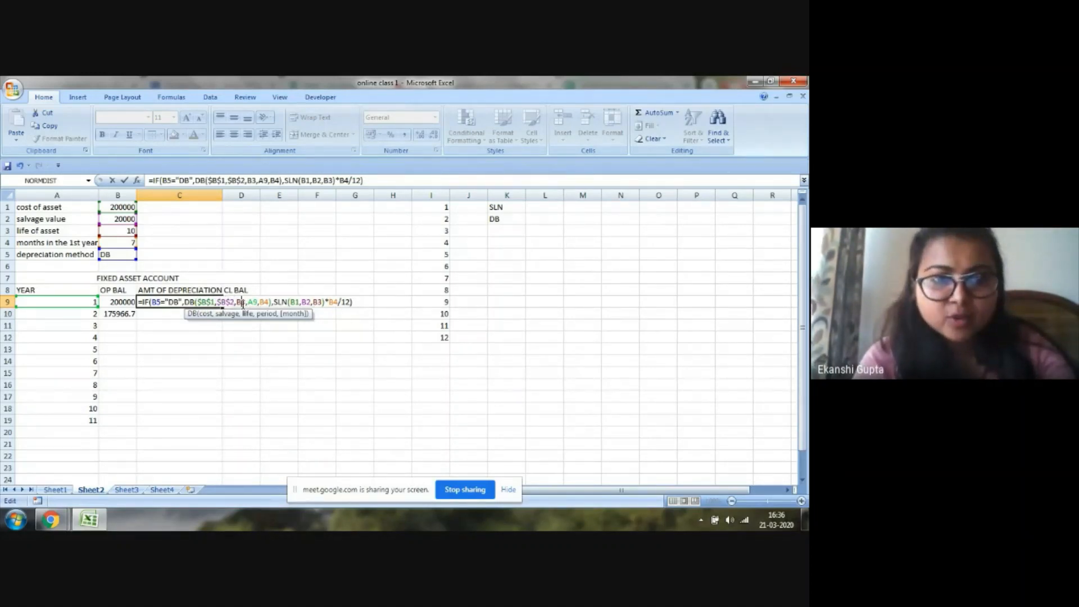
key(F4)
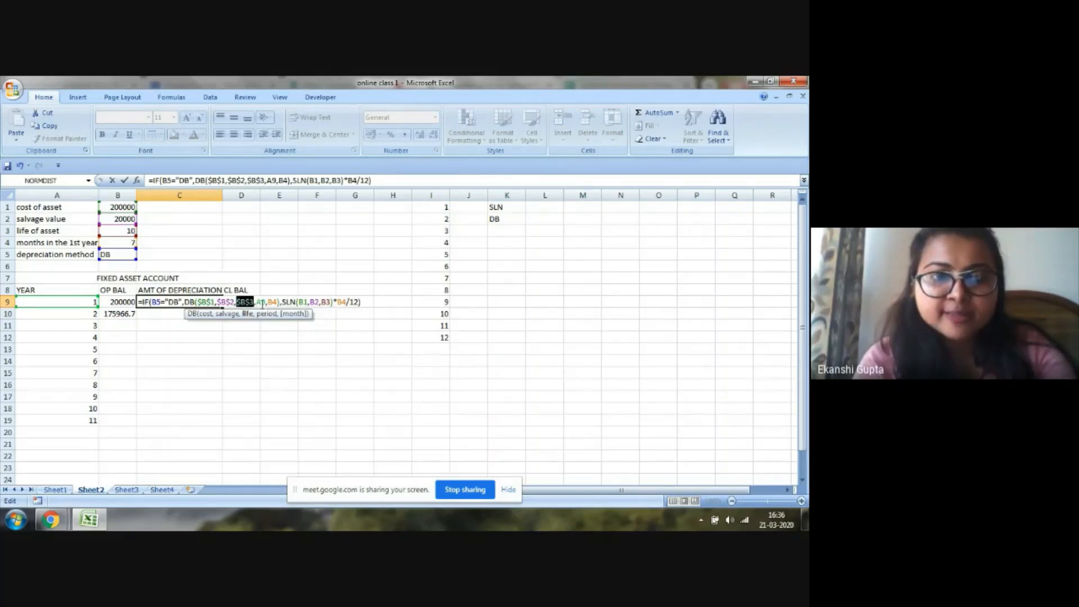
click(261, 303)
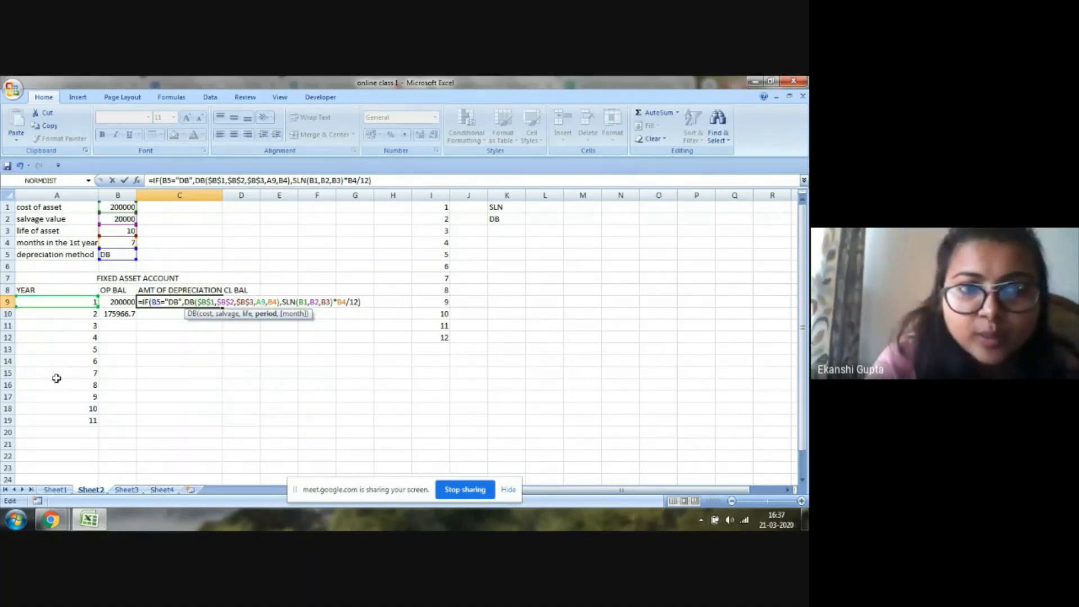
click(274, 301)
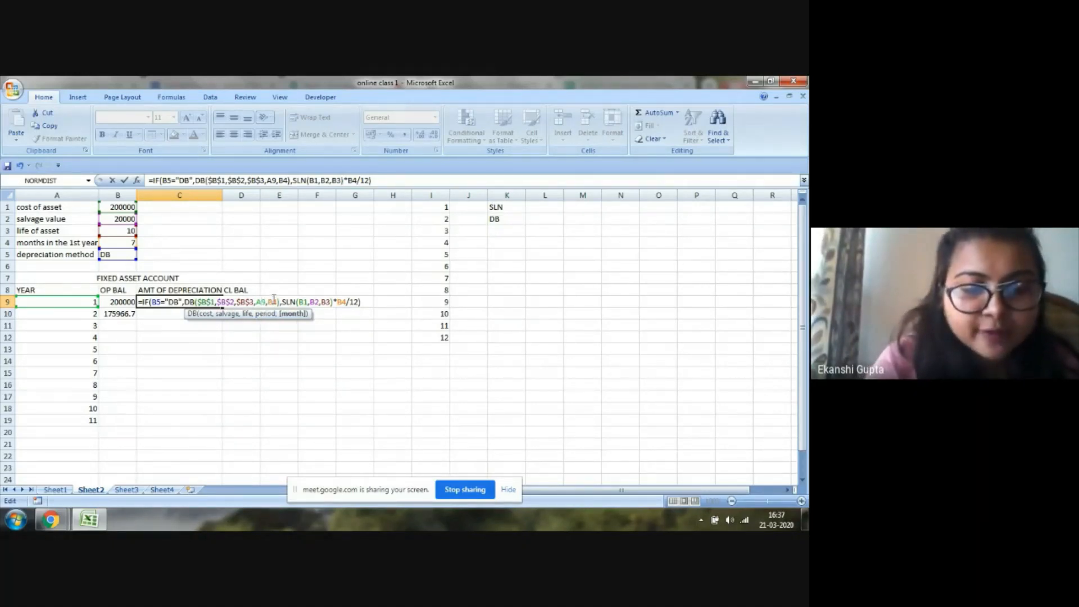
key(F4)
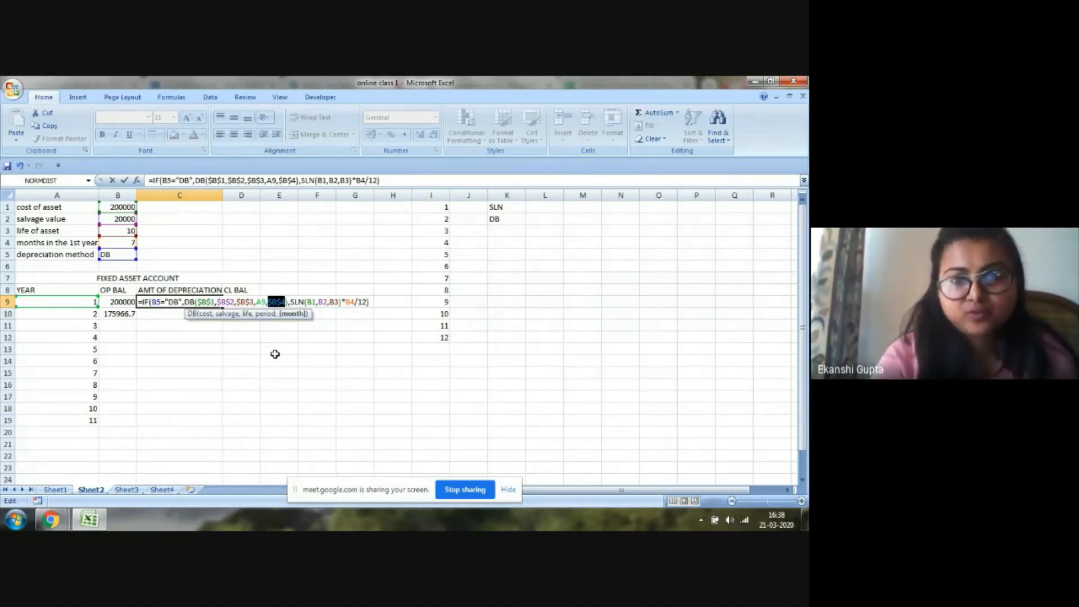
- Make the SLN function's cost, salvage and life references in C9 absolute as $B$1, $B$2 and $B$3
click(309, 301)
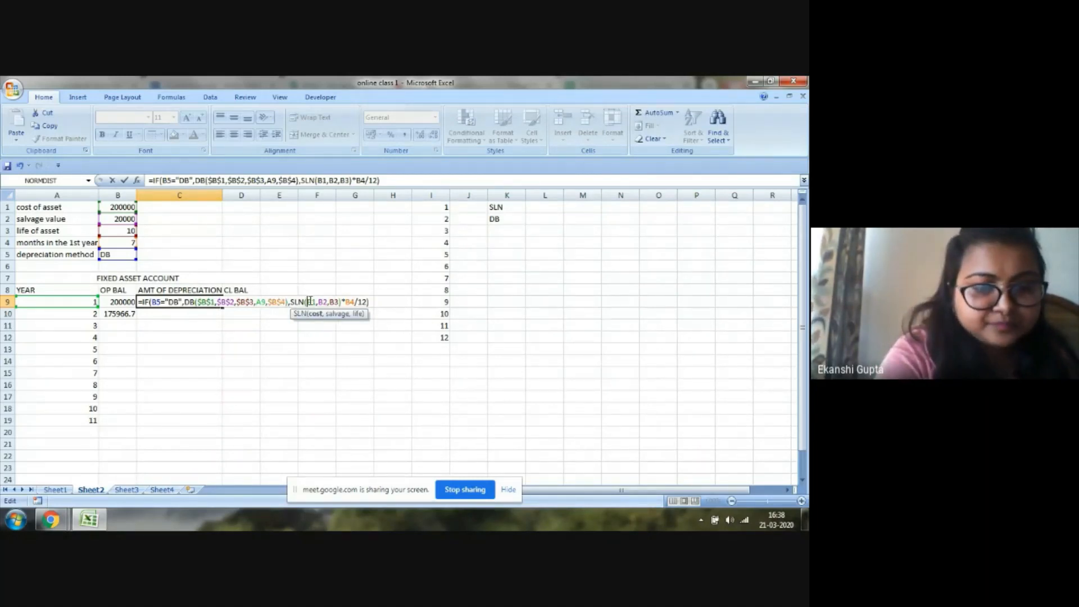
key(F4)
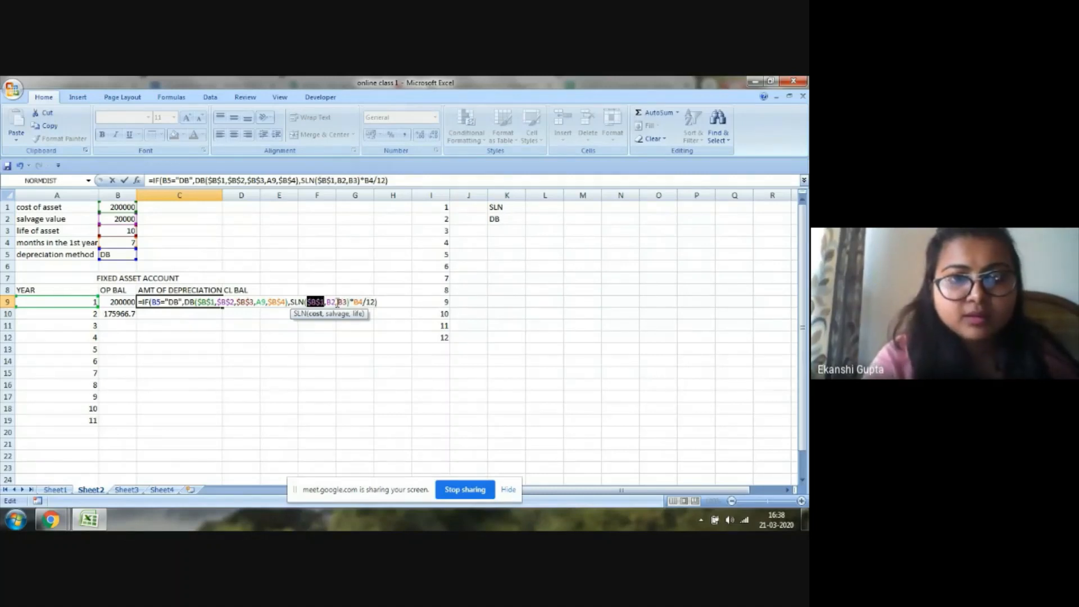
click(331, 302)
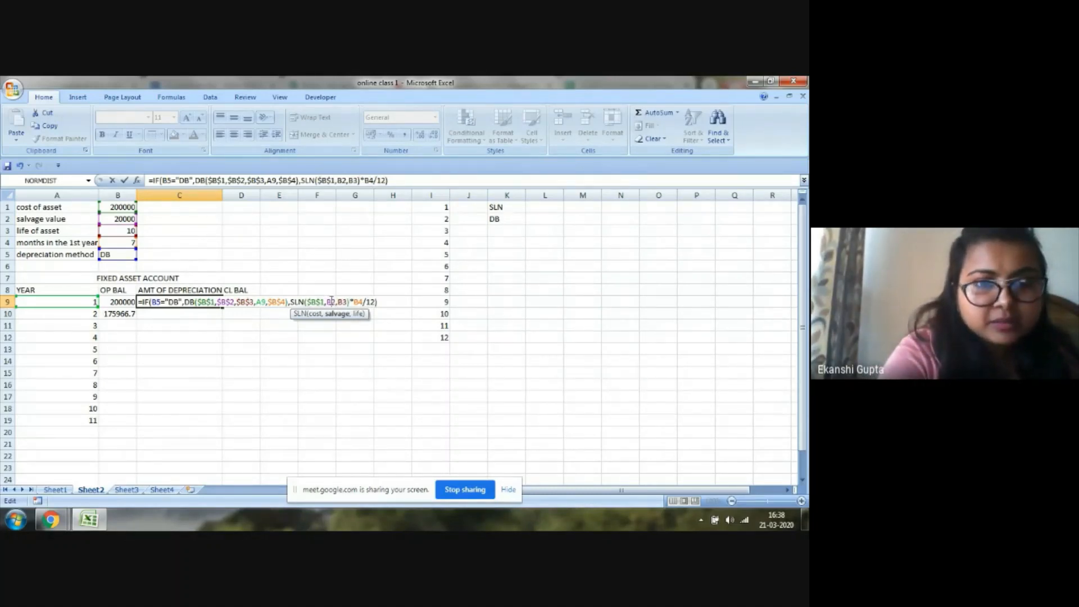
key(F4)
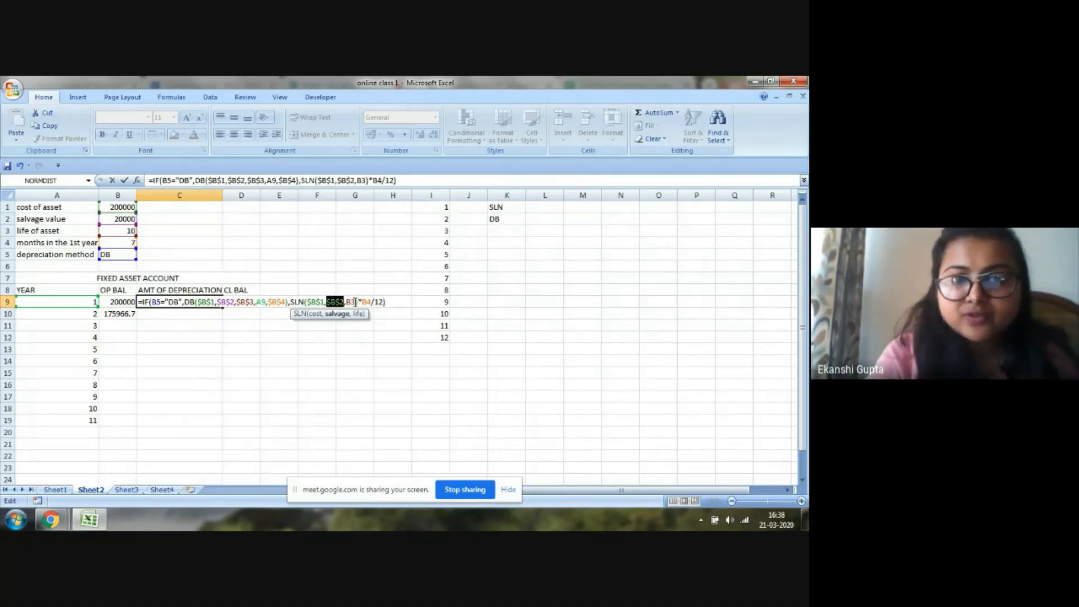
click(354, 302)
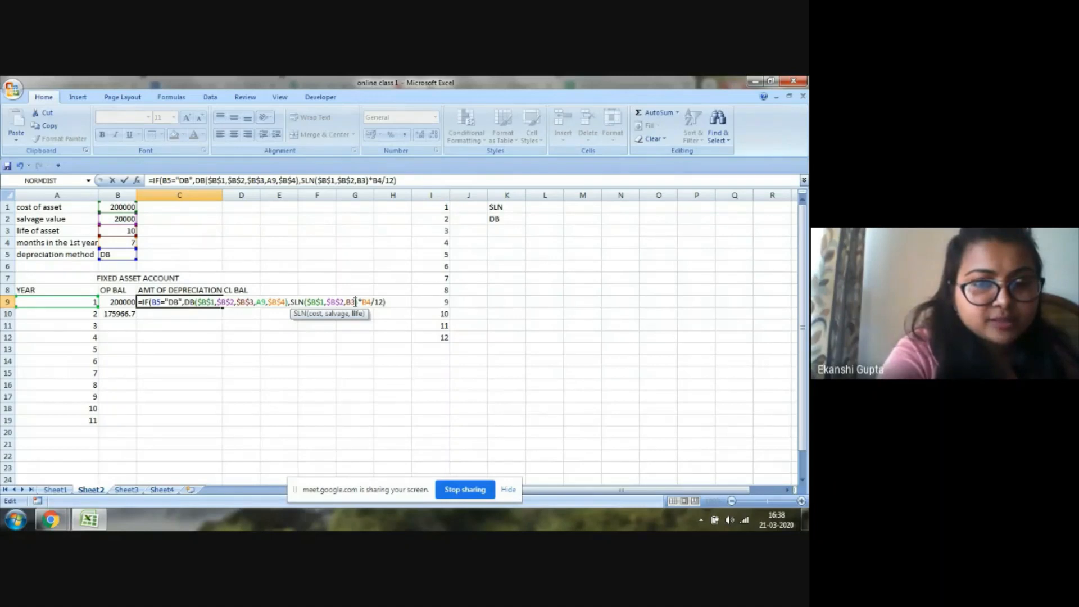
key(F4)
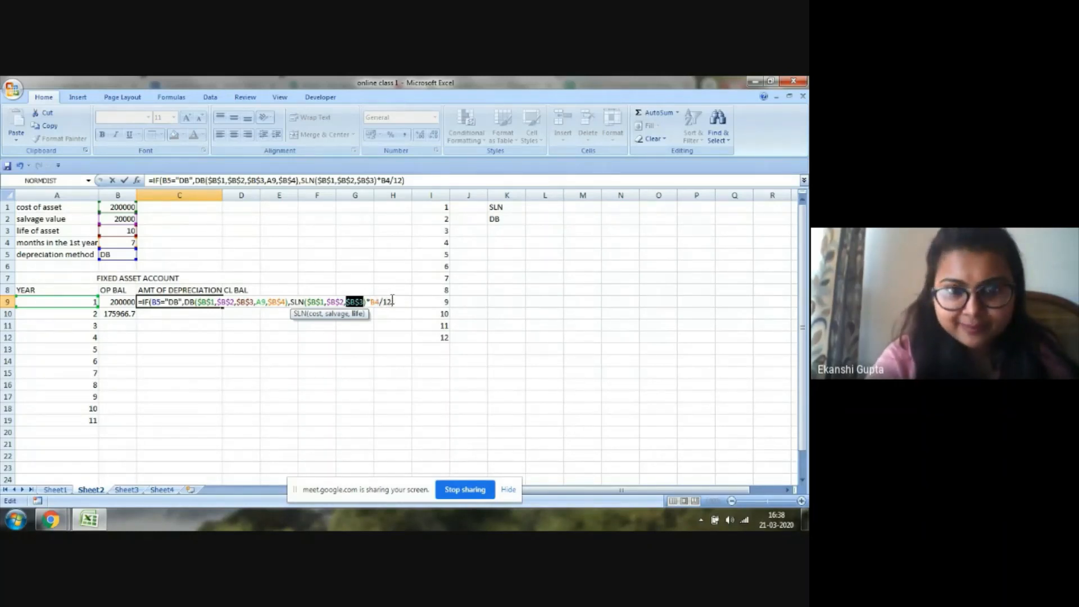
key(Return)
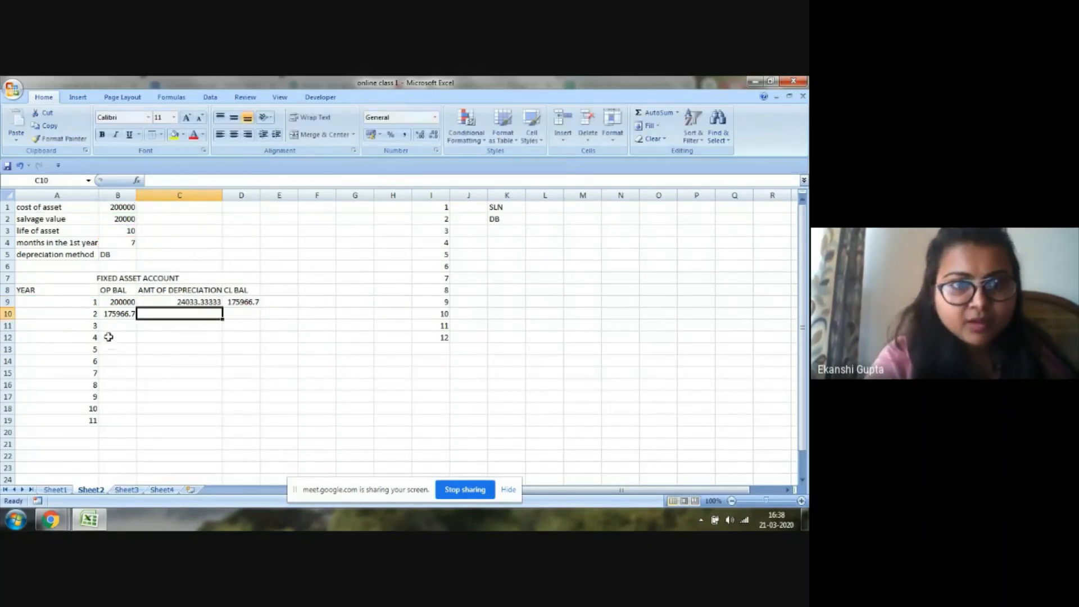
- Copy the first-year depreciation formula from C9 into C10 and remove the *B5/12 proration from its SLN part
click(167, 301)
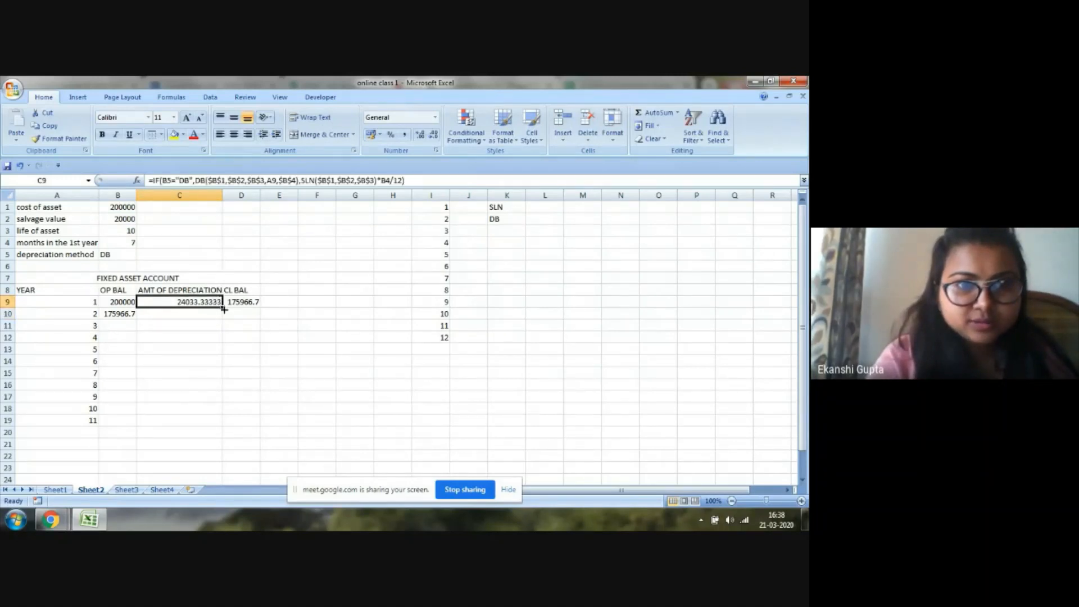
drag(223, 306, 222, 318)
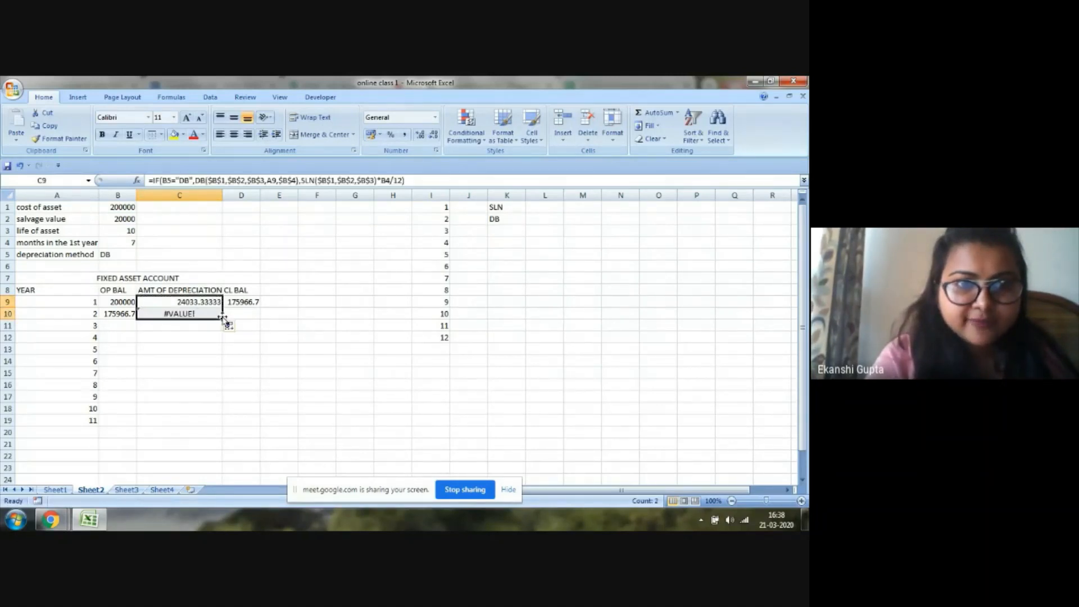
double_click(206, 313)
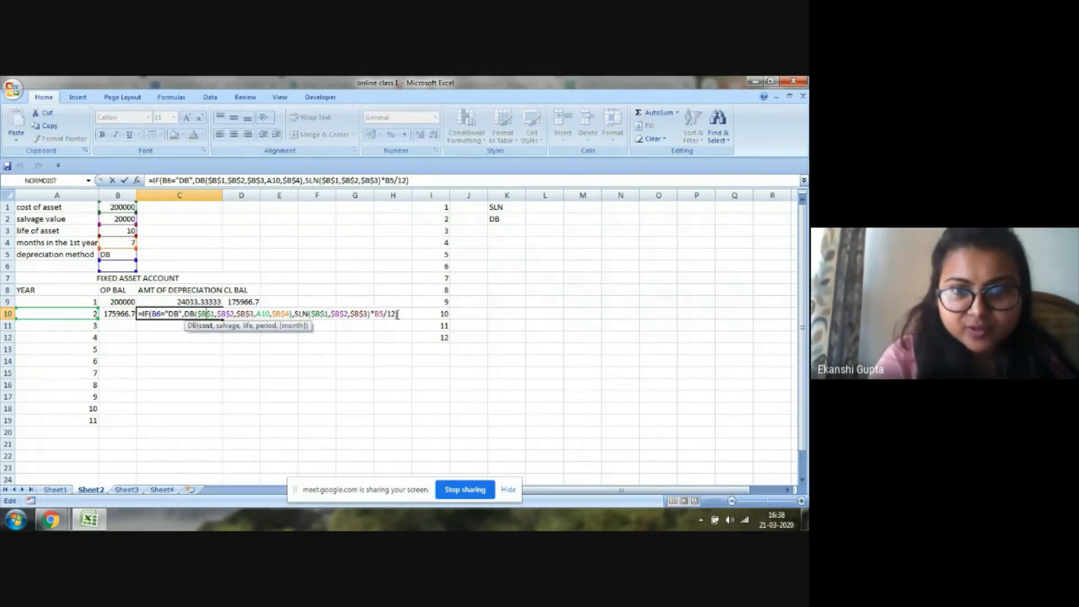
click(397, 315)
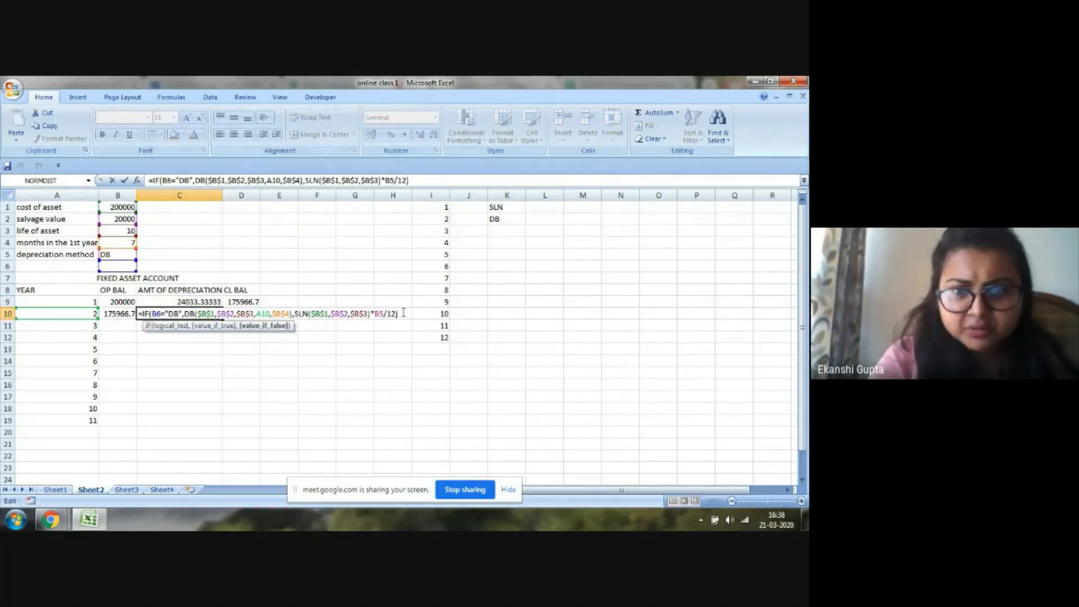
click(403, 313)
key(BackSpace)
key(BackSpace)
key(BackSpace)
key(BackSpace)
key(BackSpace)
key(BackSpace)
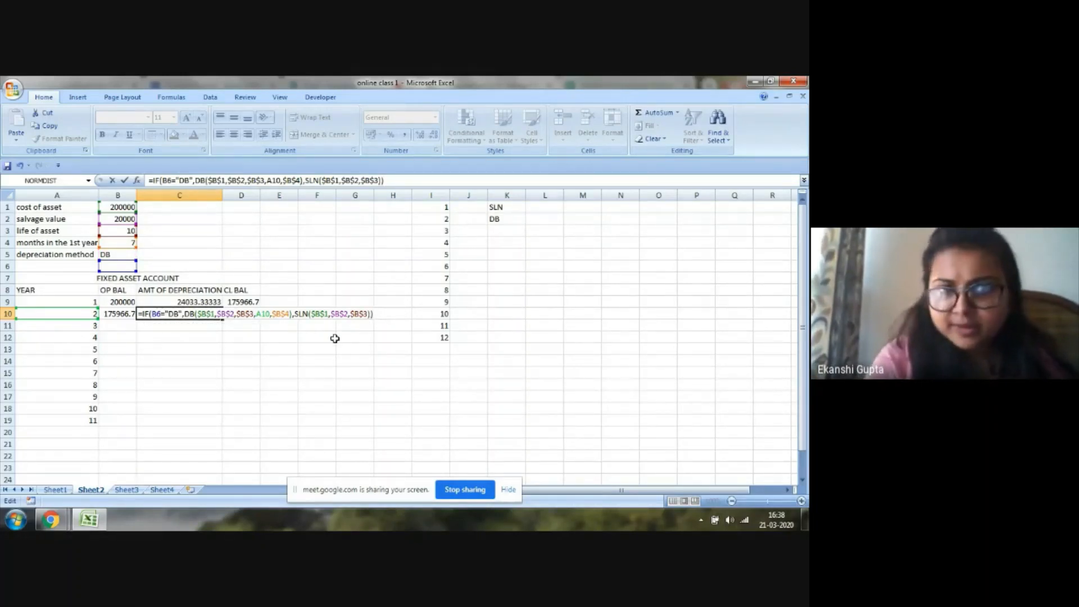
key(Return)
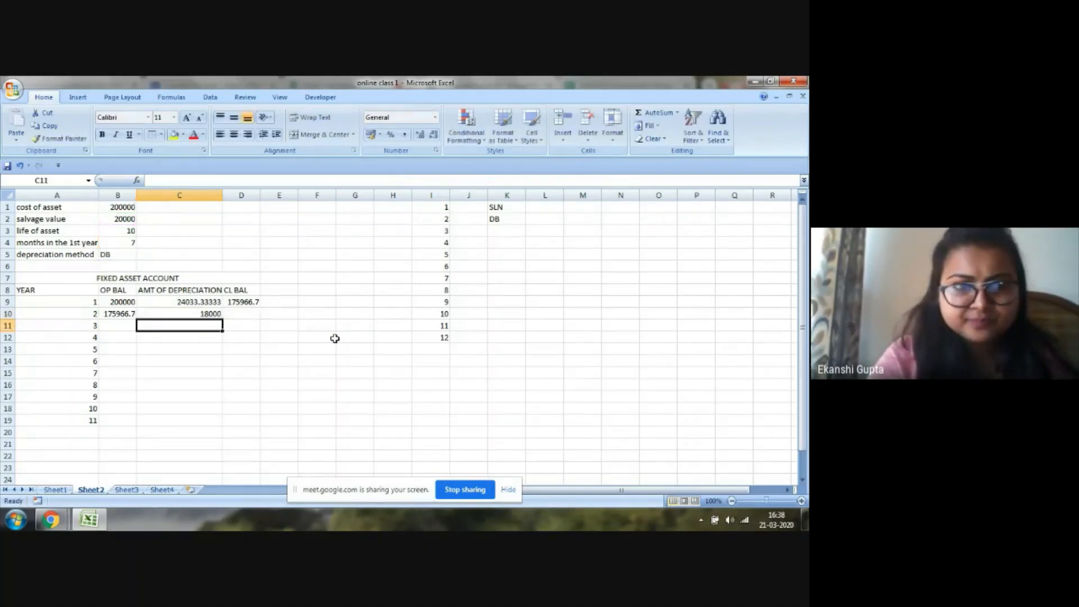
- Fill the second-year depreciation formula from C10 down to year 11 in C19
click(214, 314)
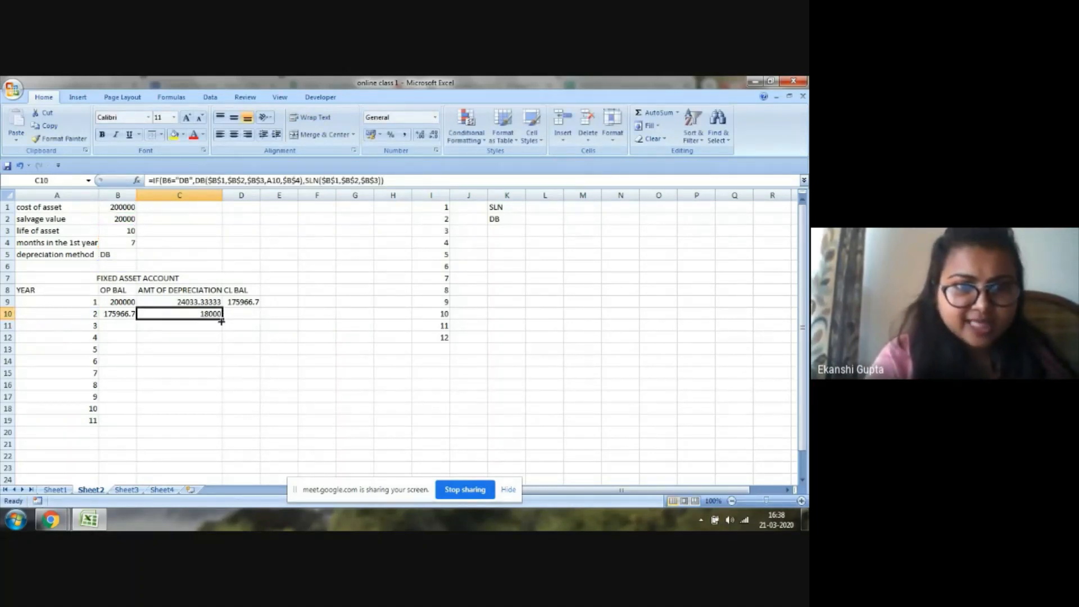
drag(221, 318, 214, 423)
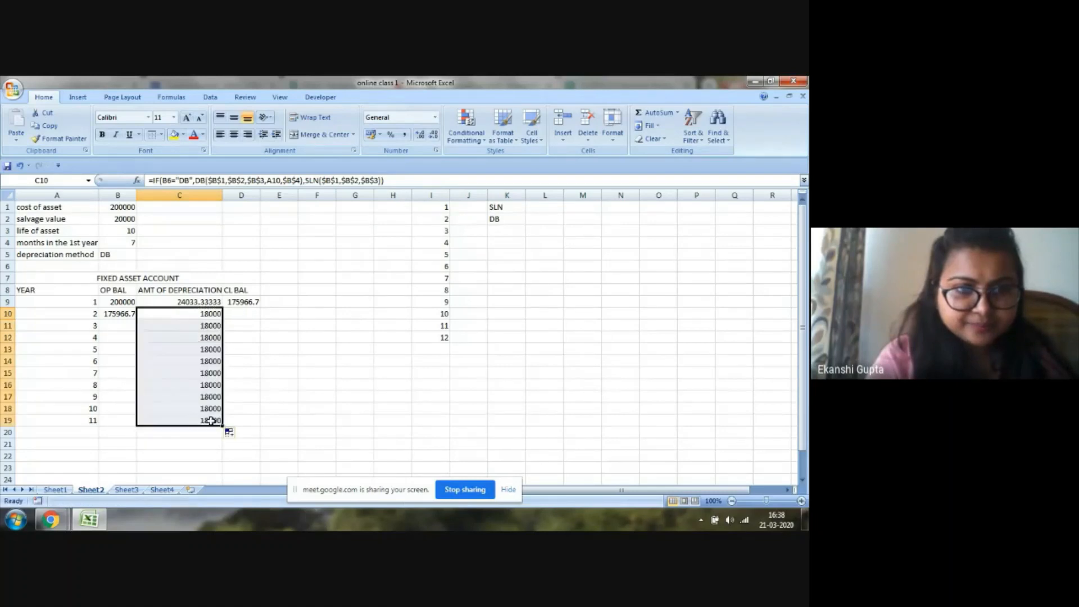
click(194, 421)
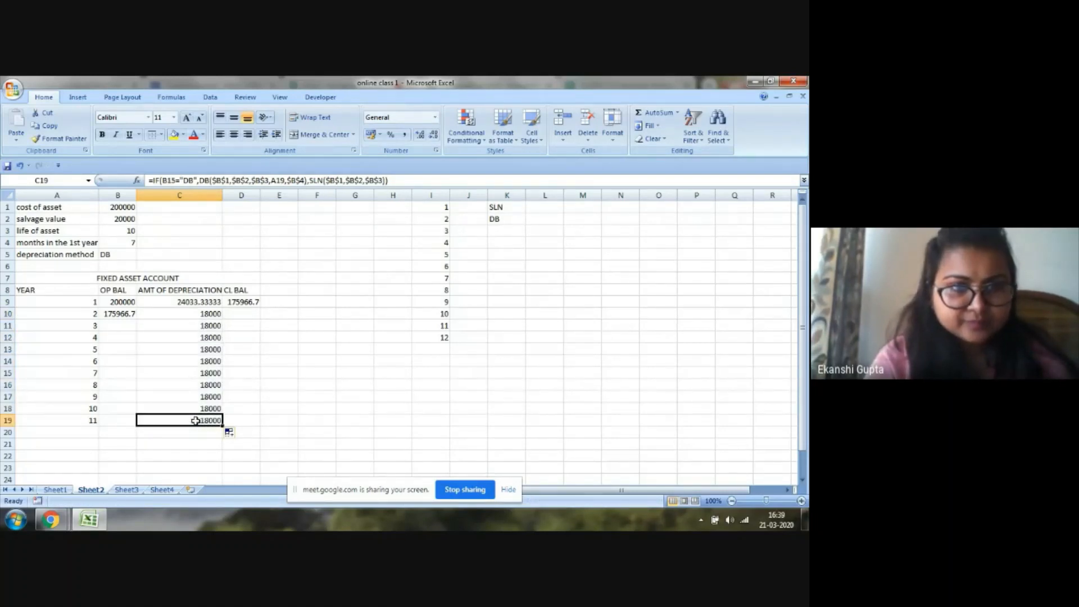
- Point the IF test in C10 to the depreciation method cell as the absolute reference $B$5
double_click(197, 314)
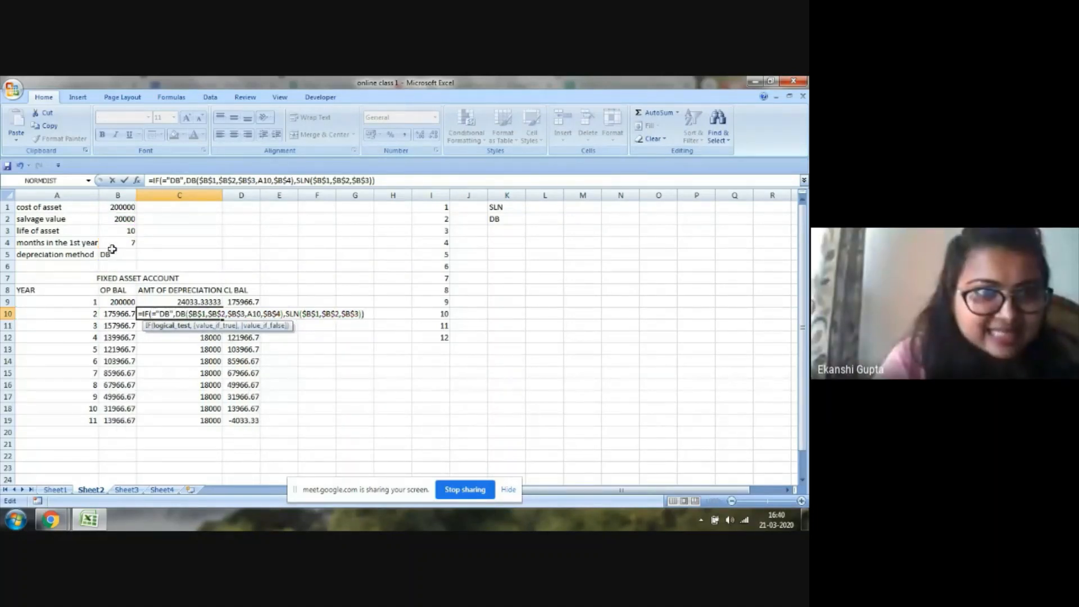
click(115, 256)
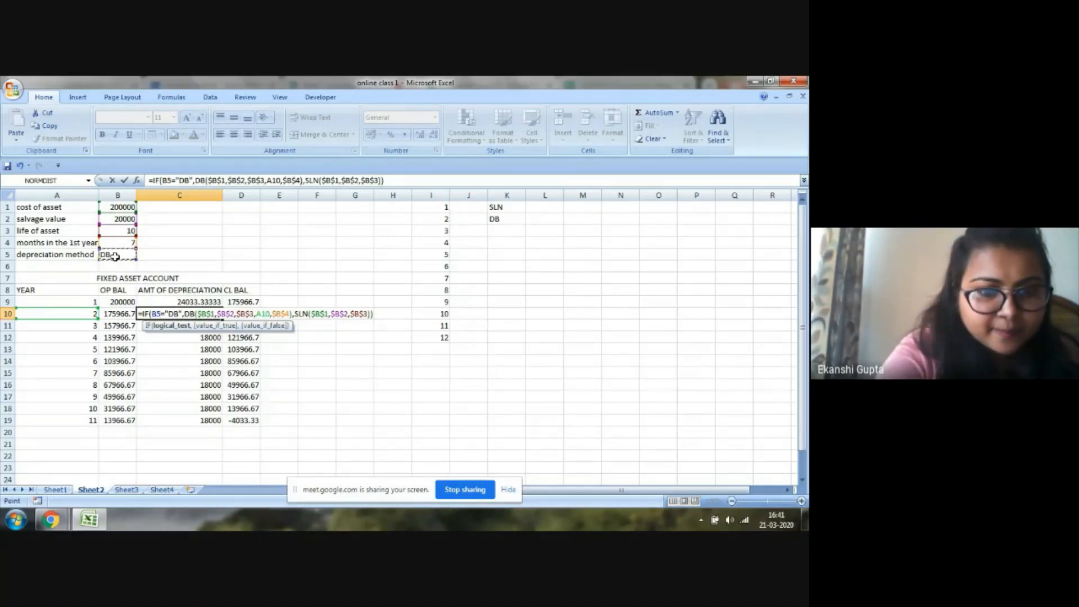
key(F4)
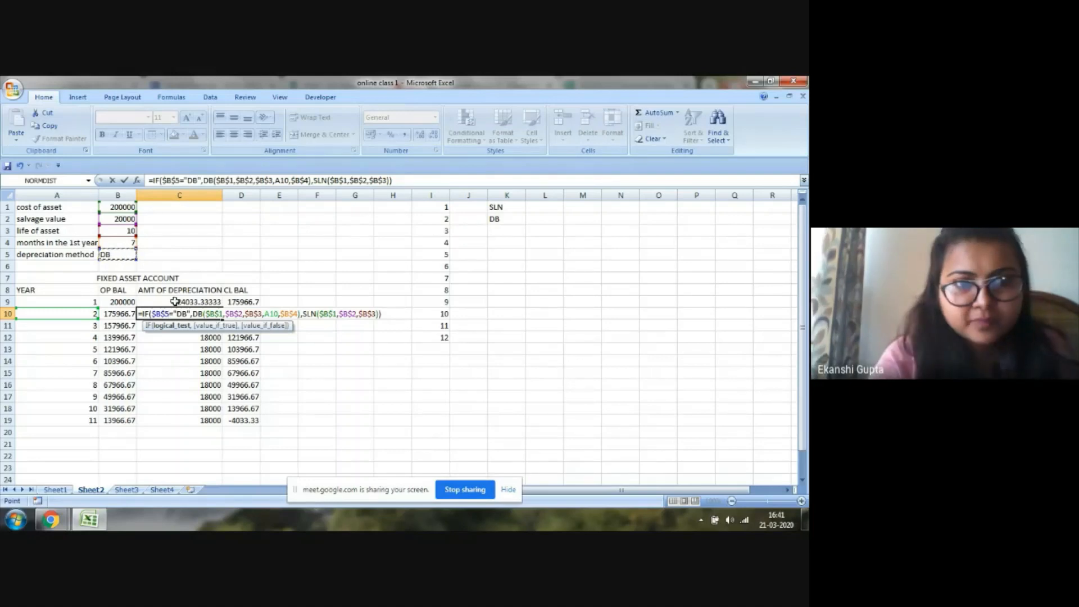
key(Return)
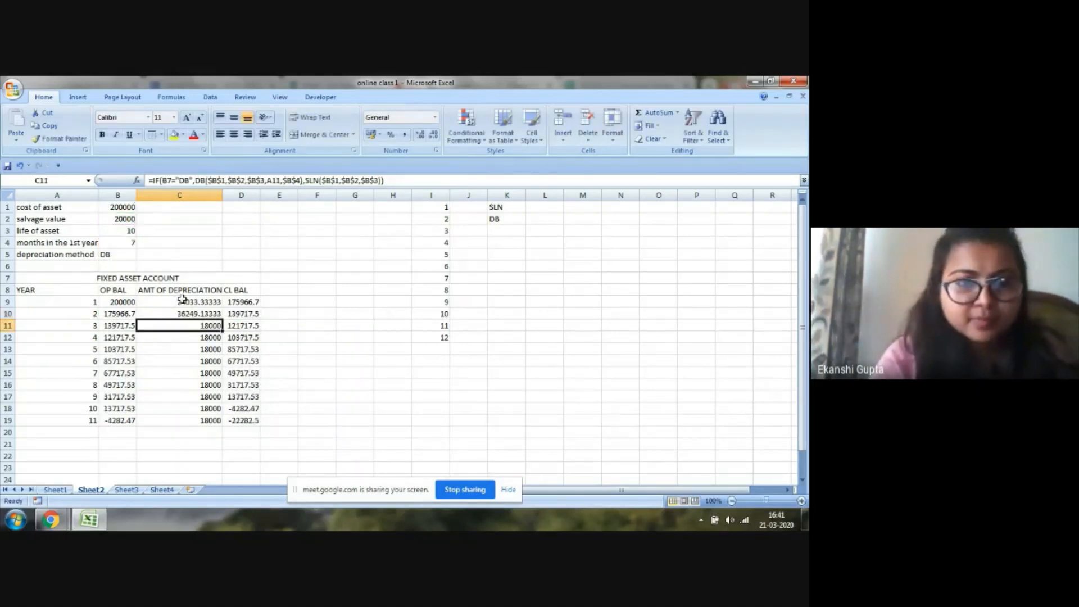
- Refill the depreciation column from C10 through C19 with the corrected $B$5 formula
click(191, 315)
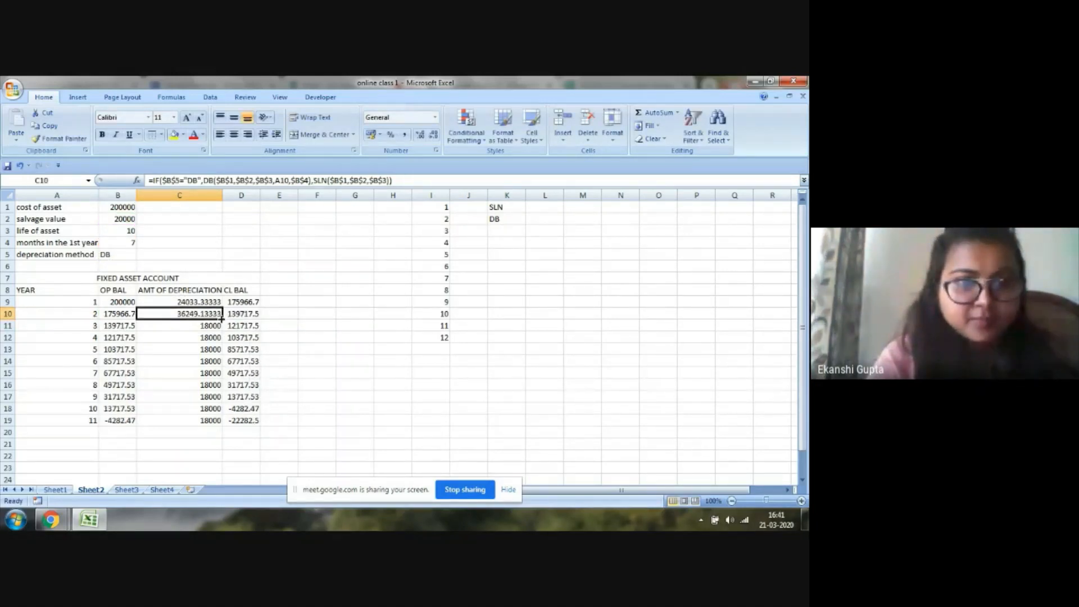
drag(221, 319, 221, 425)
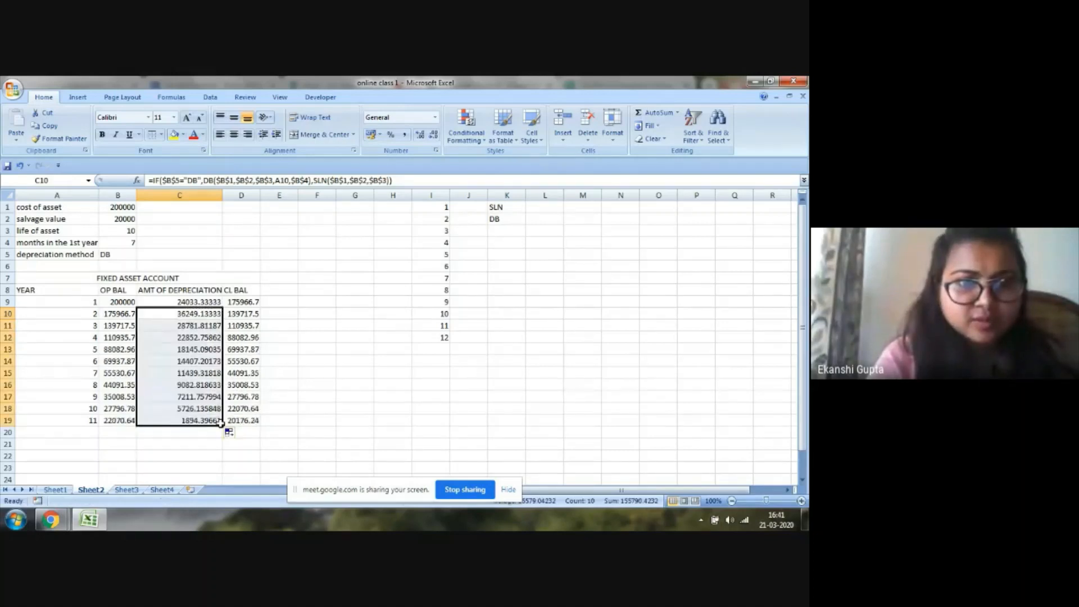
click(316, 408)
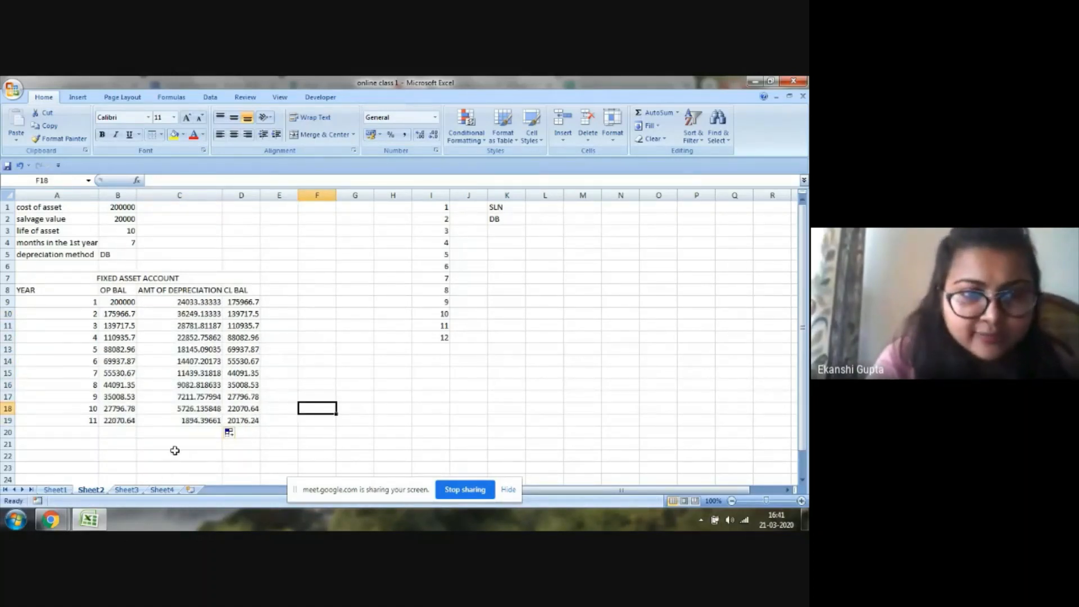
- Prorate the SLN result for year 11 in C19 by multiplying it by (12-B4)/12, accepting the proposed formula correction
double_click(187, 420)
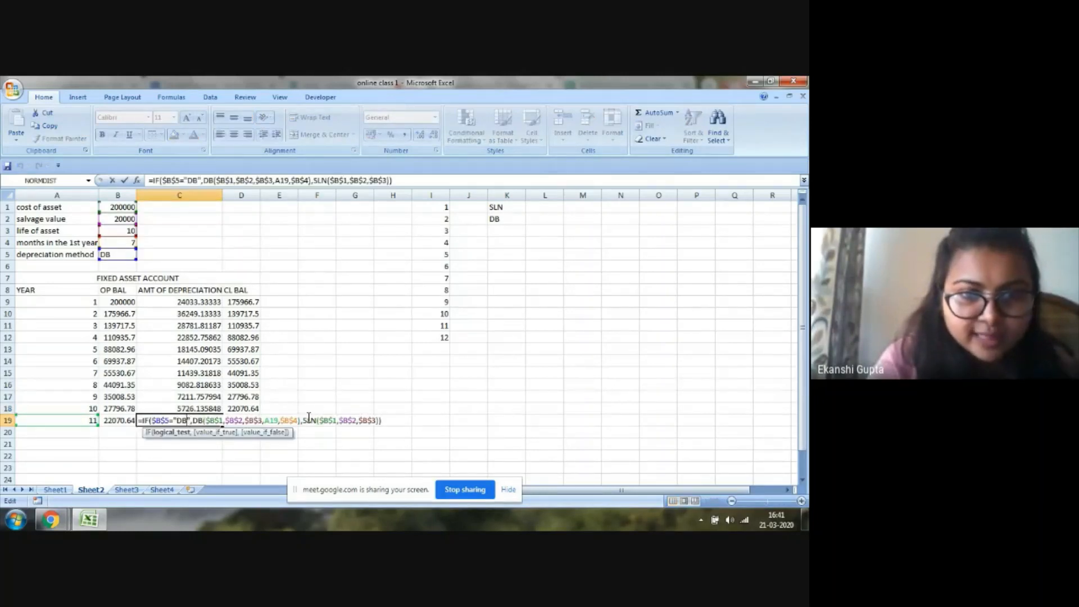
click(380, 420)
click(379, 420)
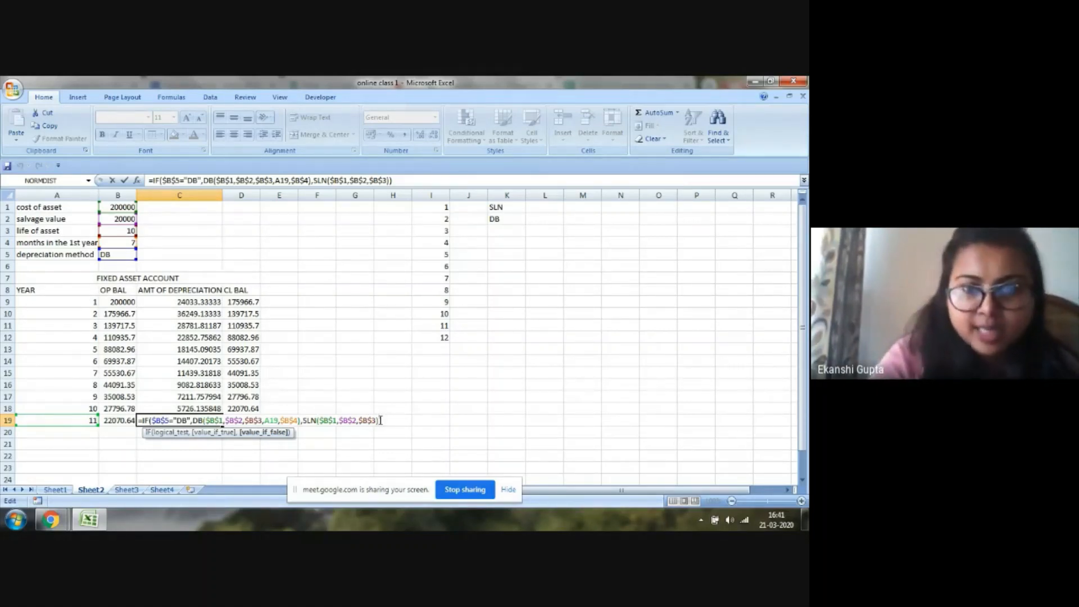
text(/12))
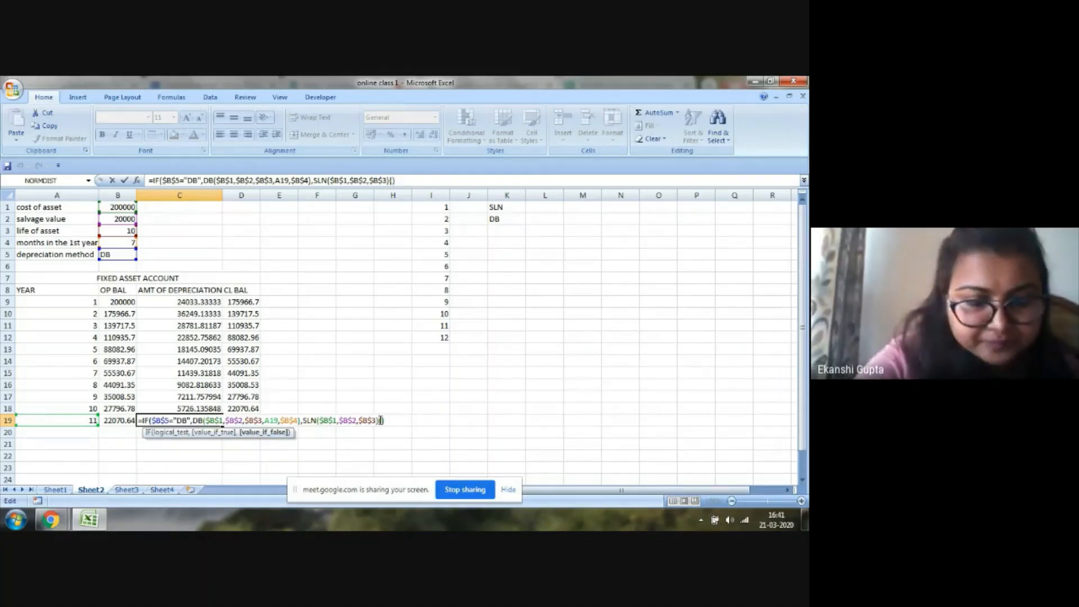
text(-)
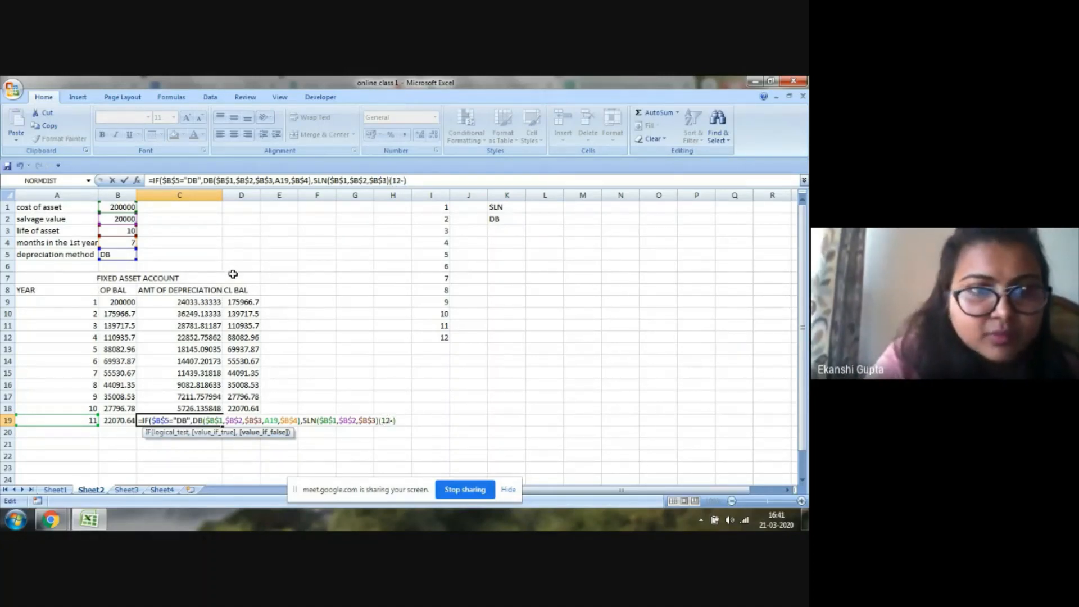
click(118, 240)
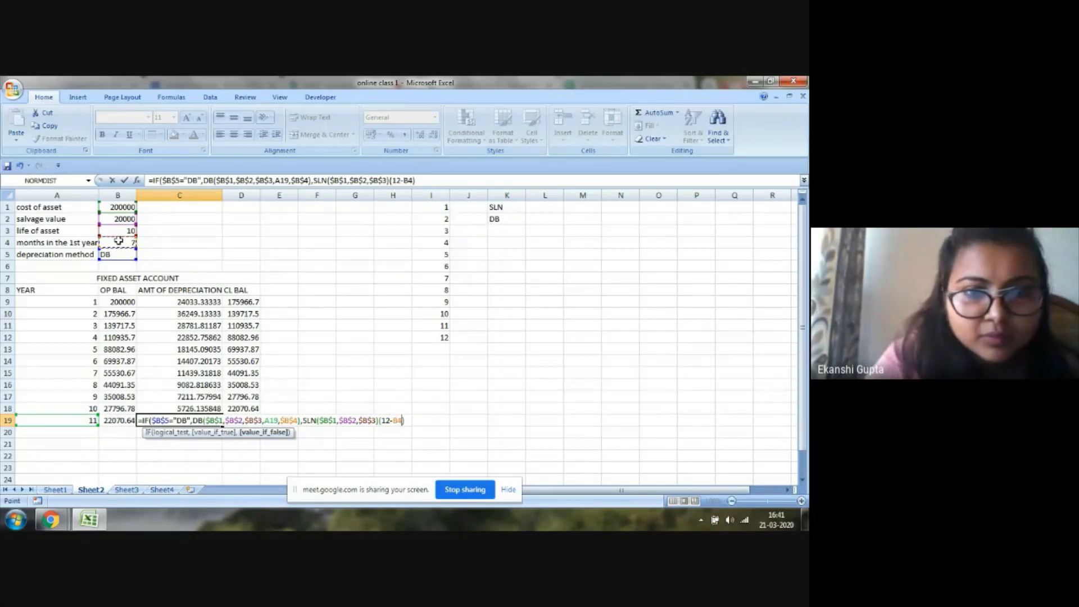
text(/12)
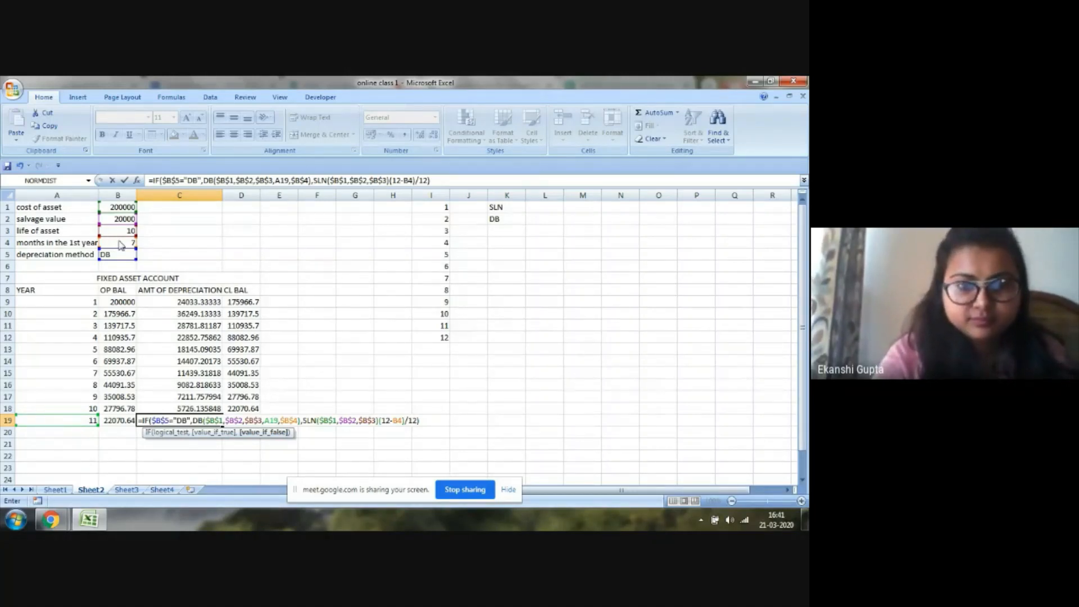
key(Return)
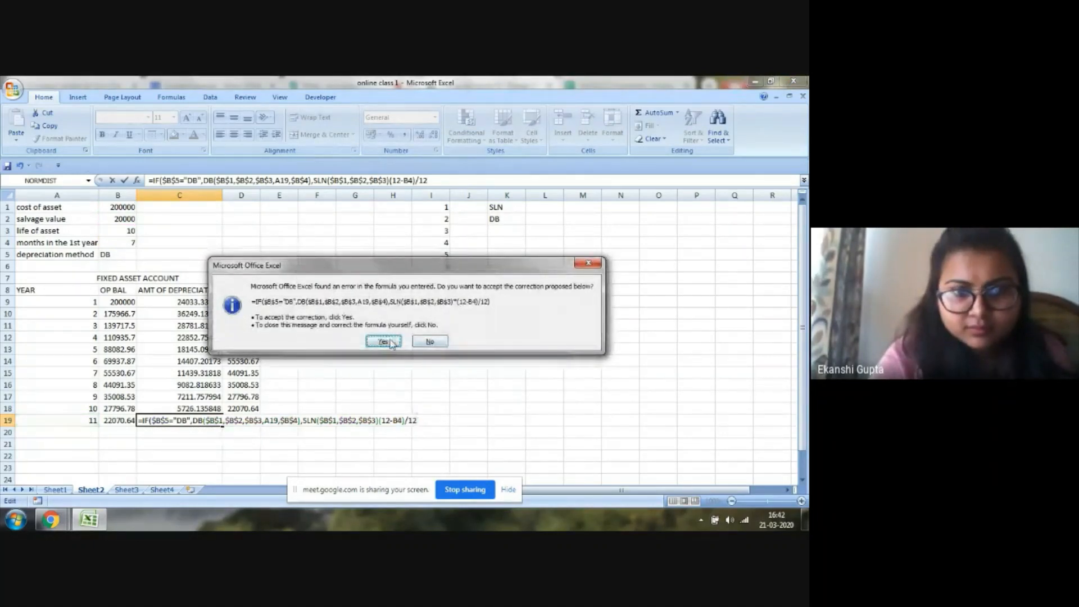
click(391, 341)
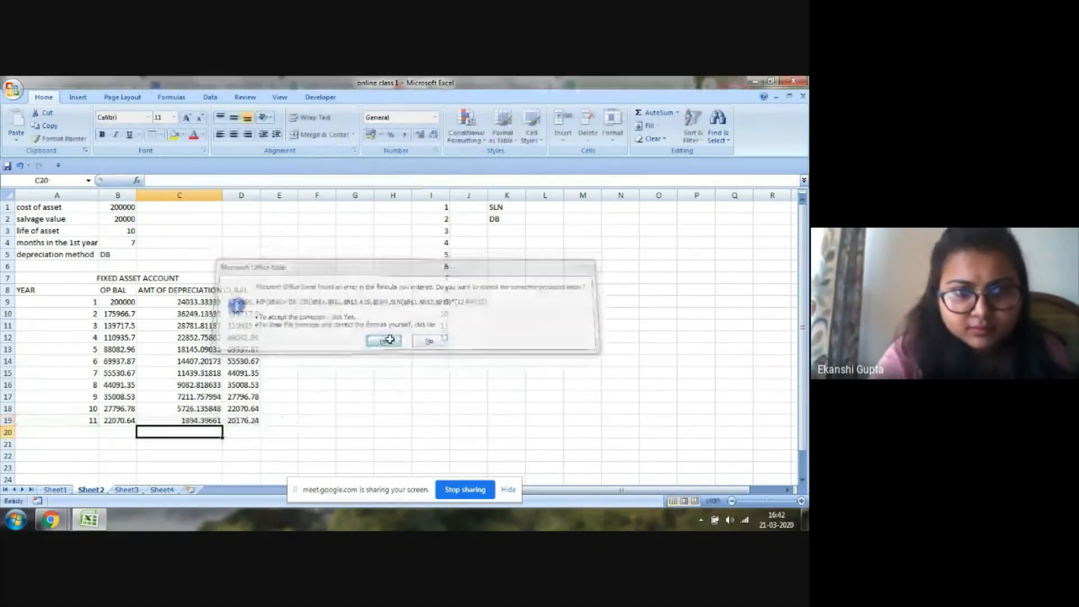
click(210, 420)
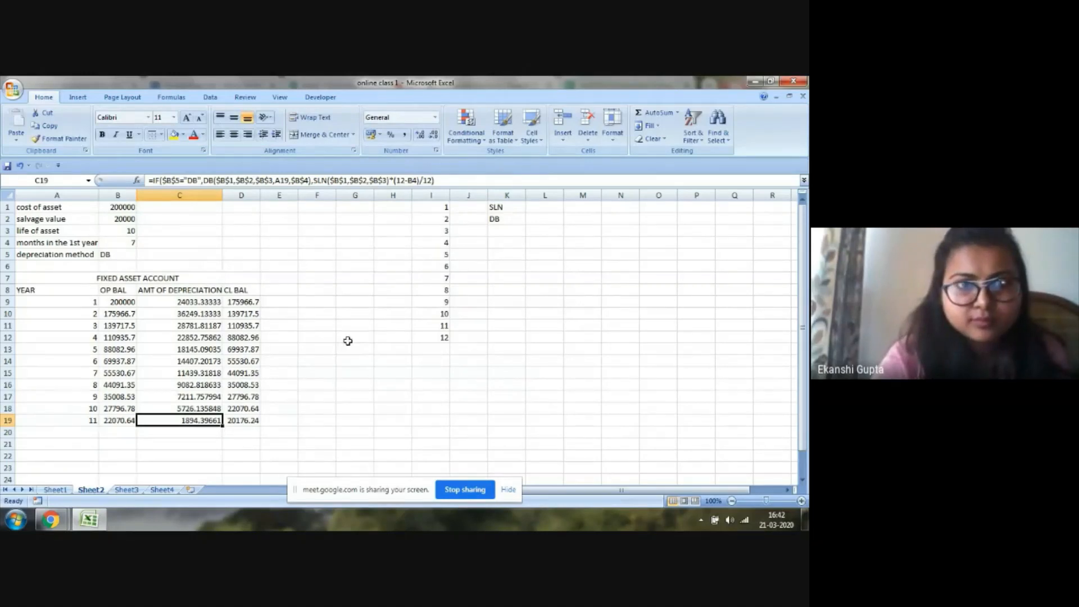
- Apply all borders to the Fixed Asset Account data for years 1 to 11, cells A9 through D19
click(269, 419)
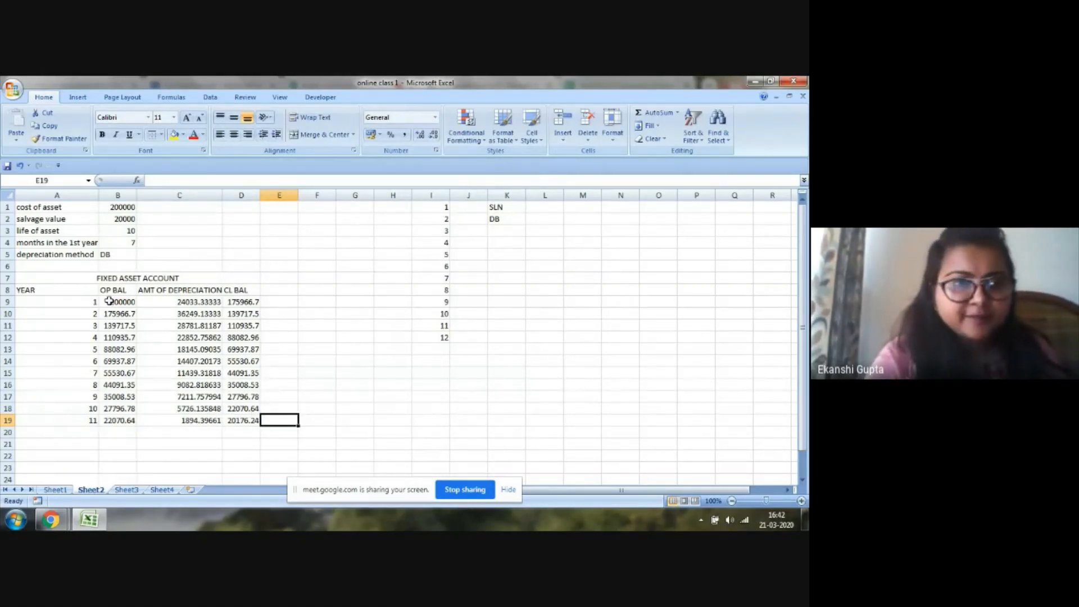
drag(67, 300, 242, 420)
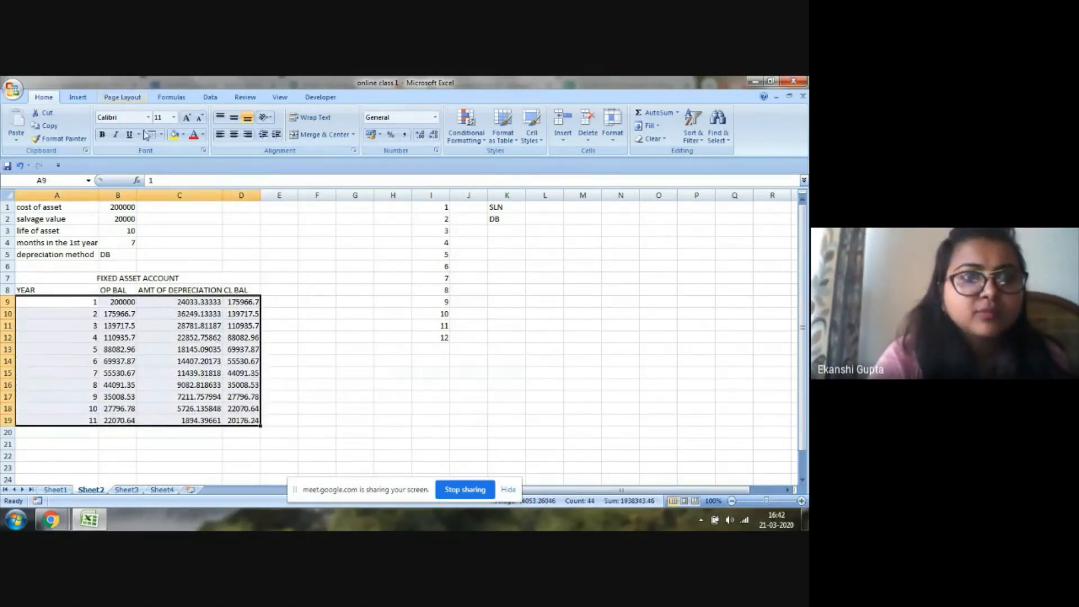
click(161, 135)
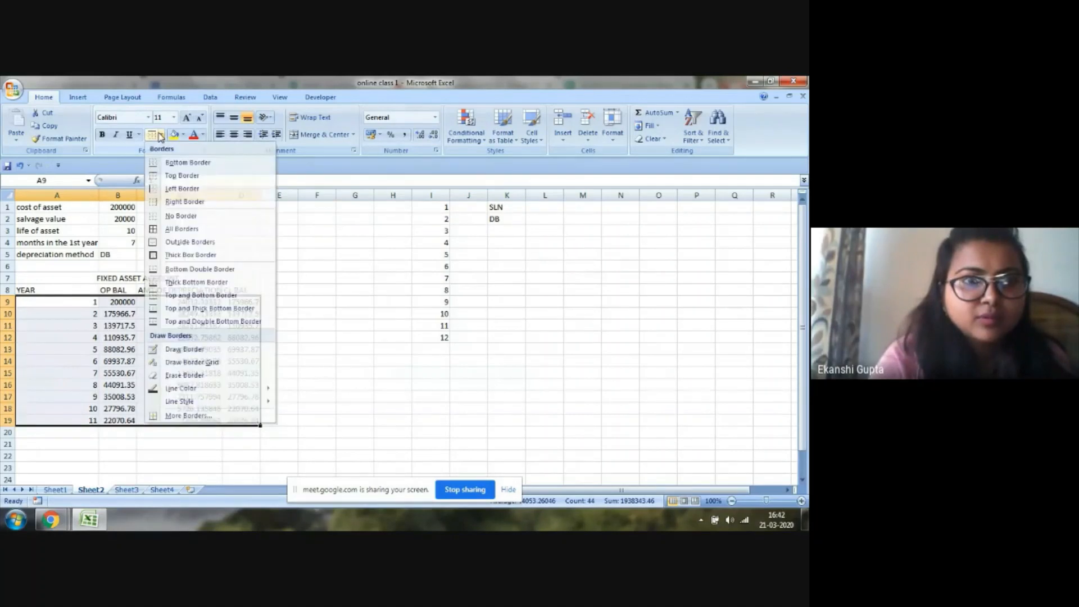
click(161, 229)
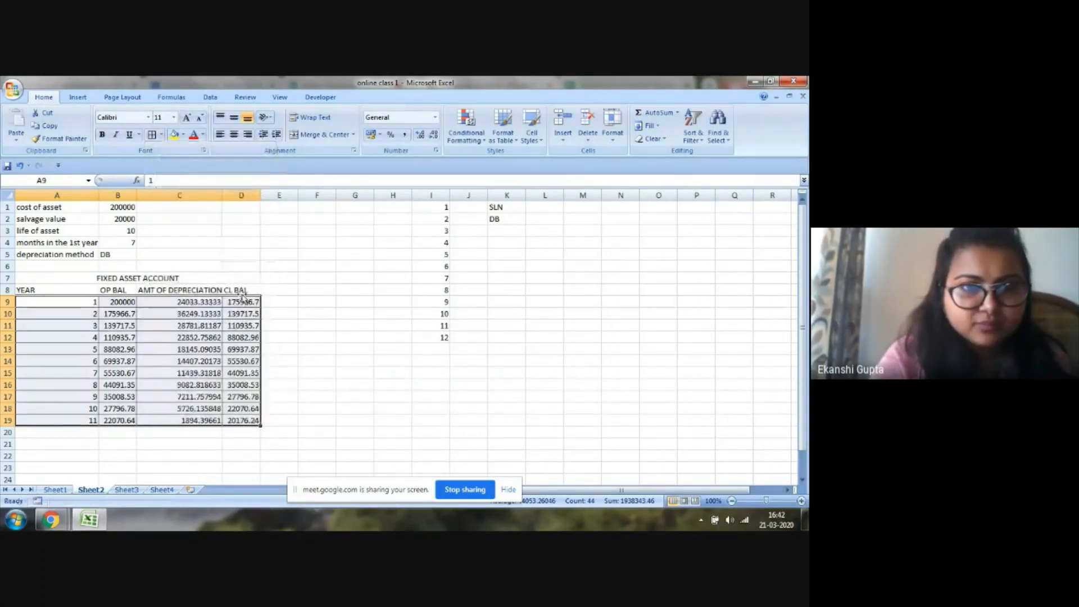
click(289, 290)
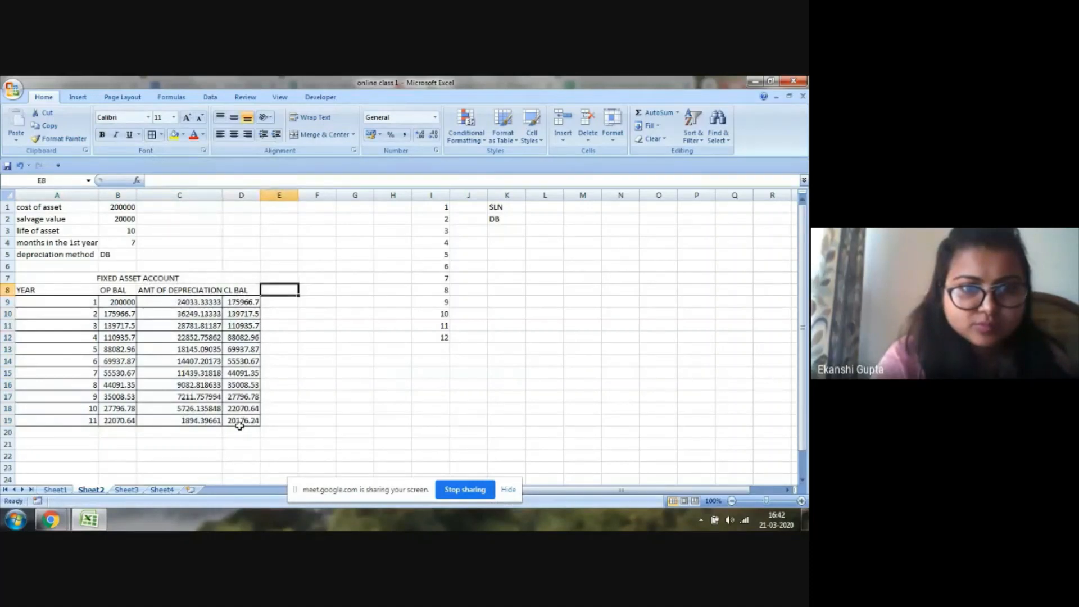
- Review the year 11 opening and closing balance formulas and the depreciation formulas in C10, C11, C13 and C19
click(240, 423)
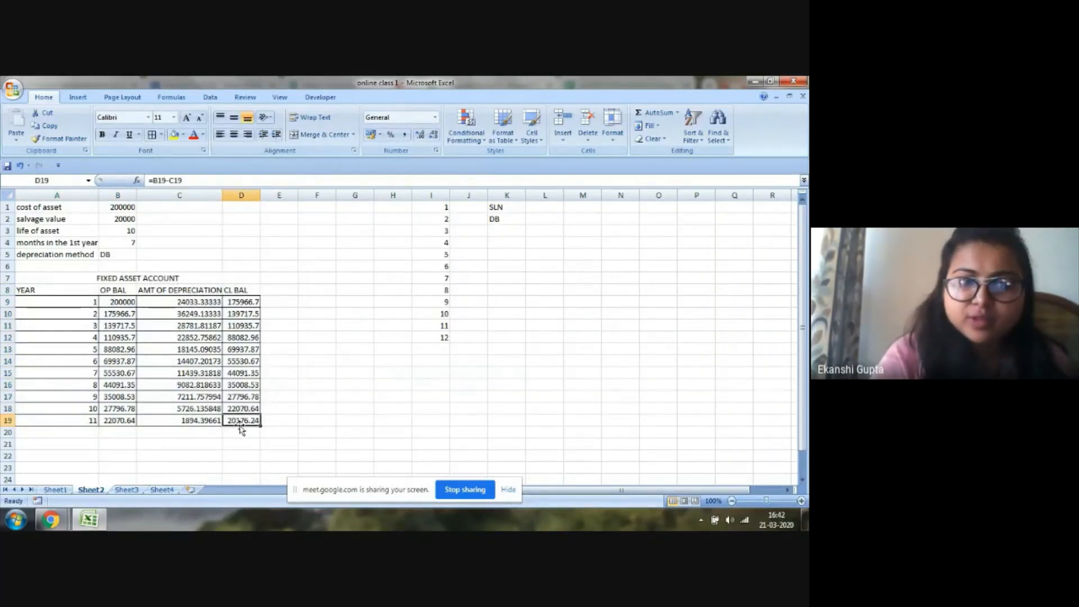
click(121, 420)
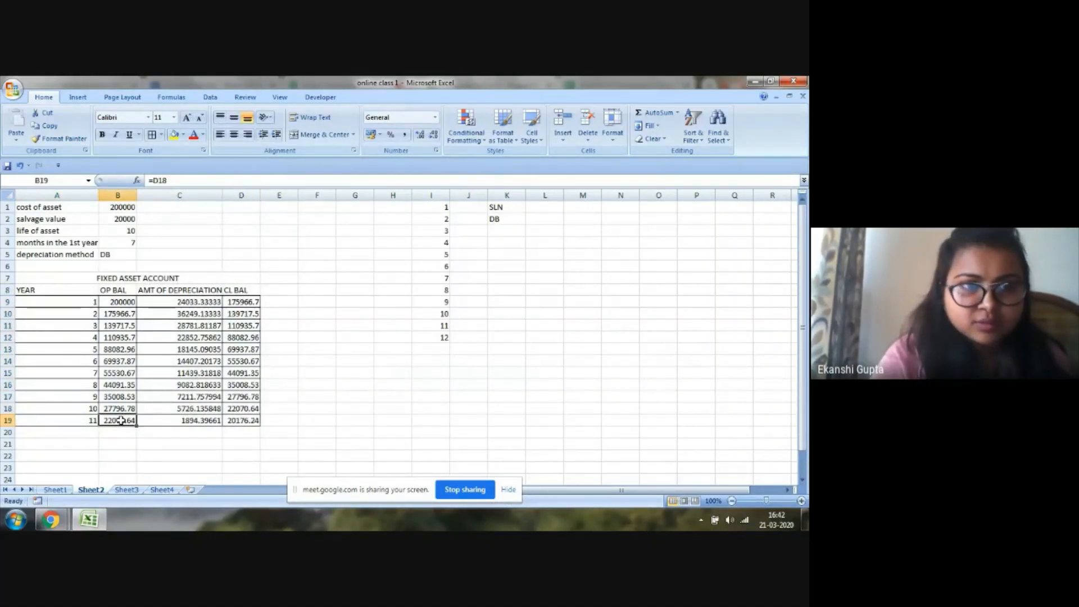
click(173, 313)
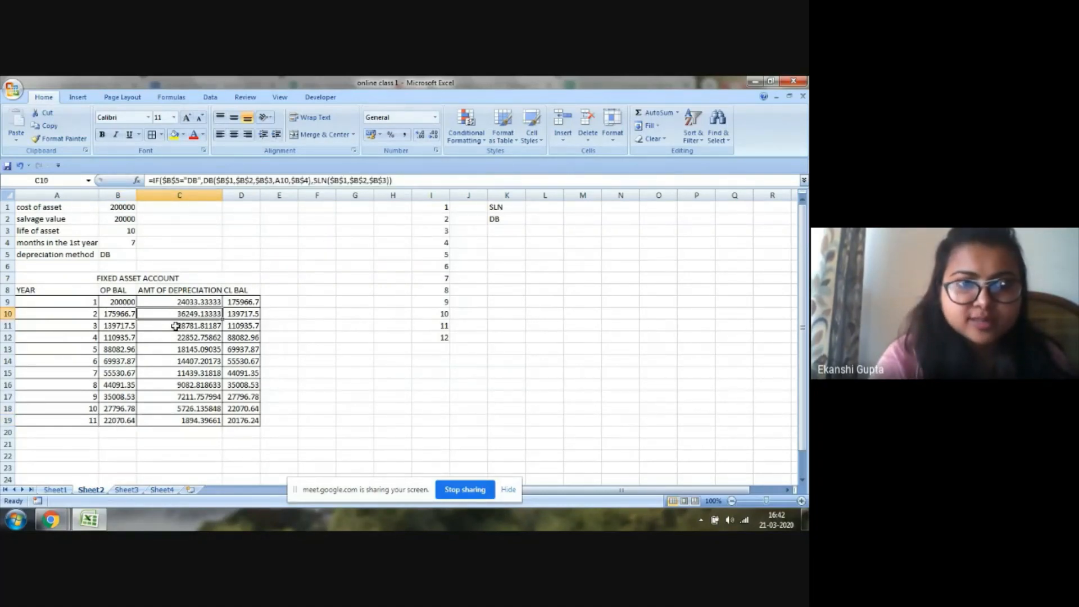
click(176, 326)
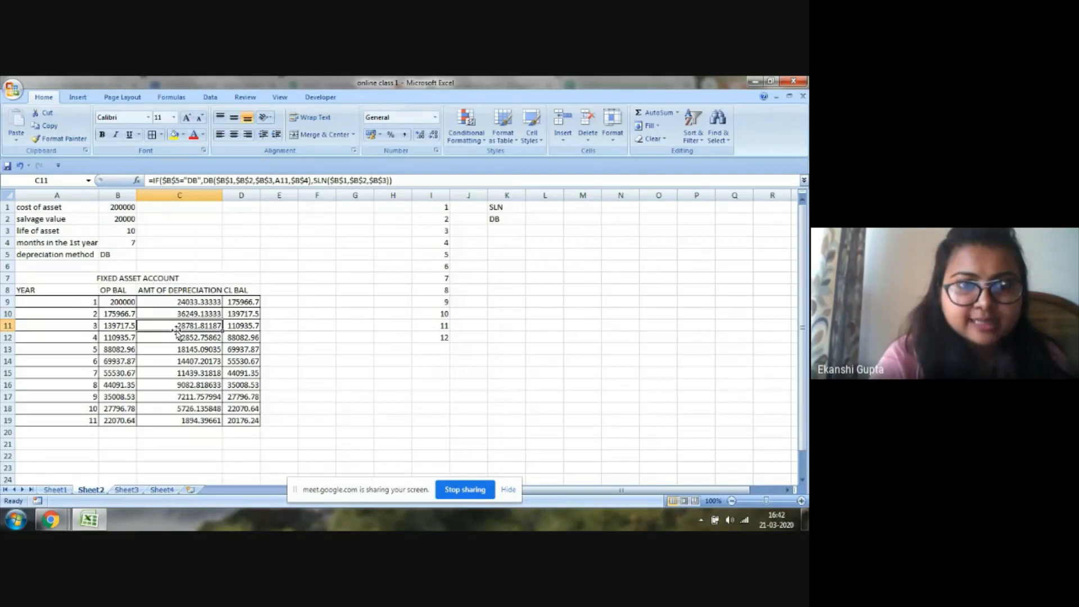
click(176, 345)
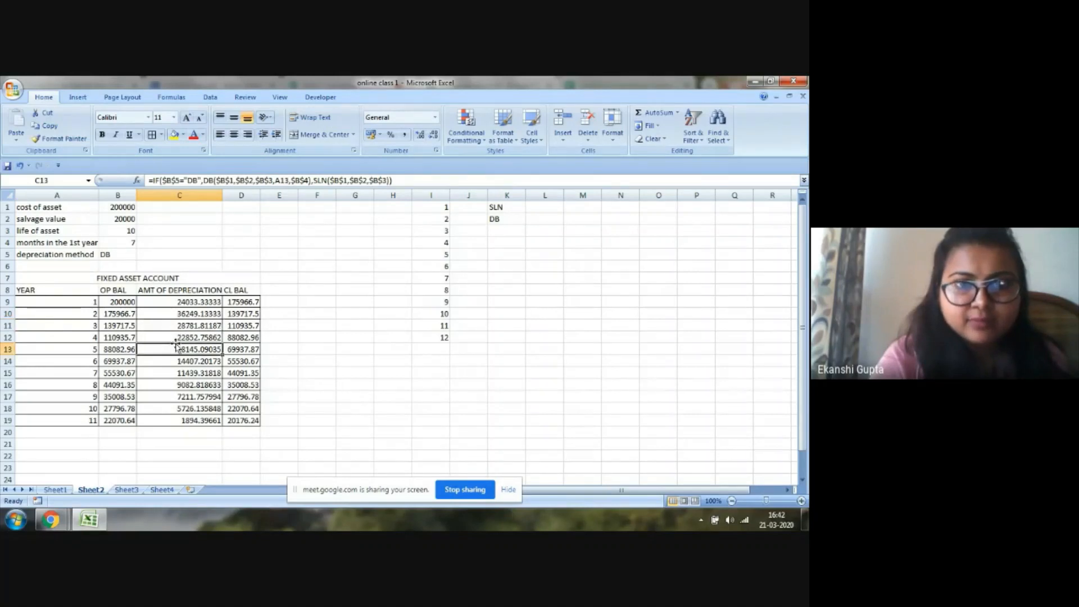
click(177, 419)
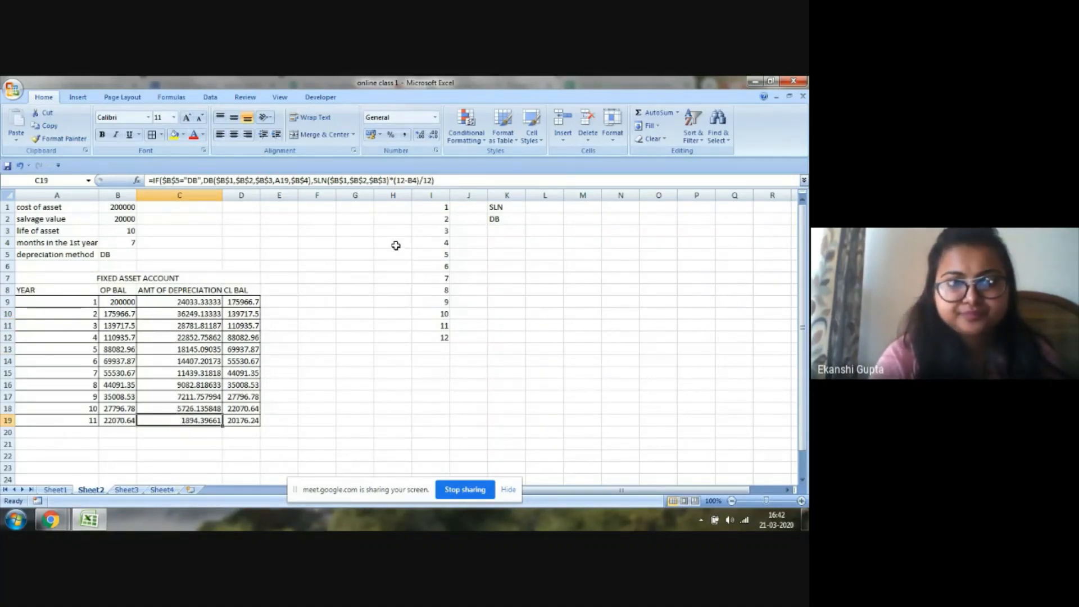